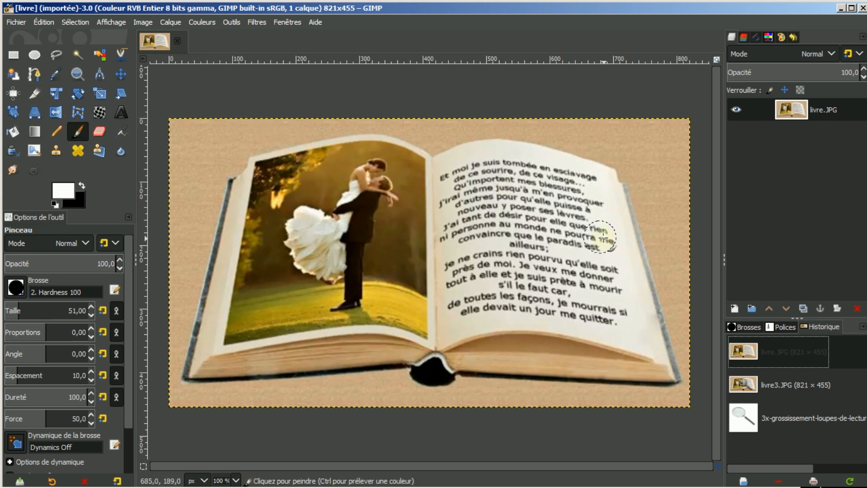
Open livre3.JPG from the recent documents to view the magnifier-over-book composition, and close it again.
double_click(770, 385)
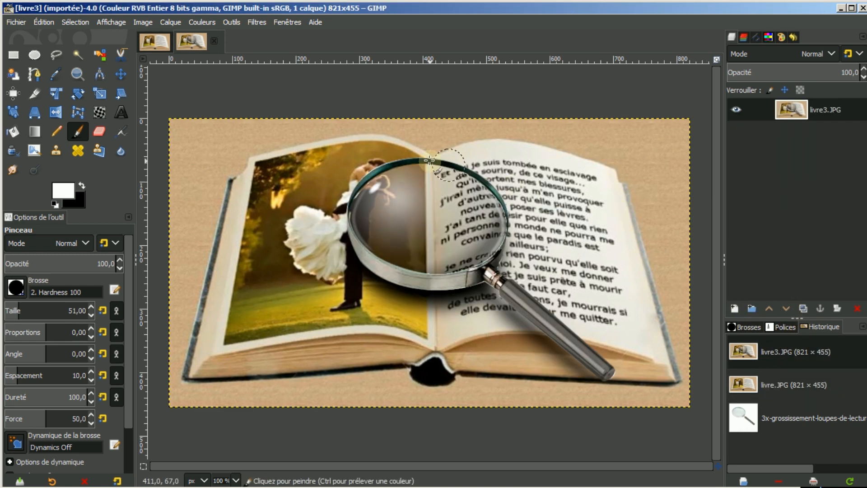
click(199, 43)
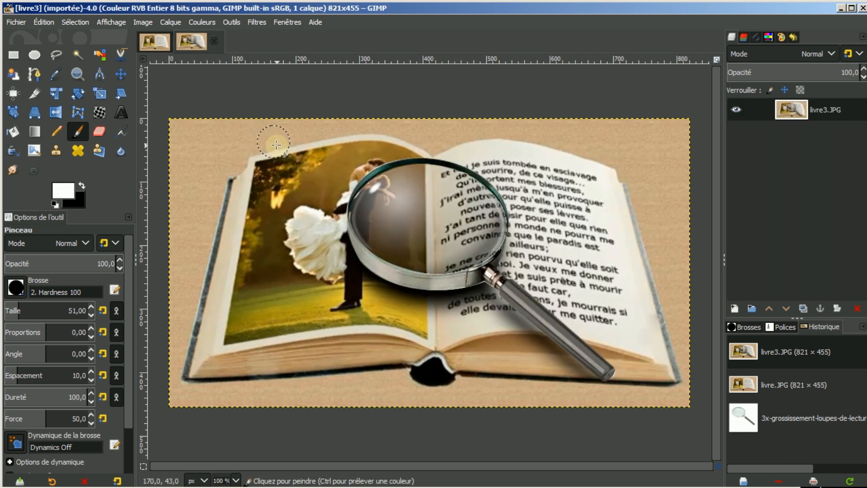
click(214, 40)
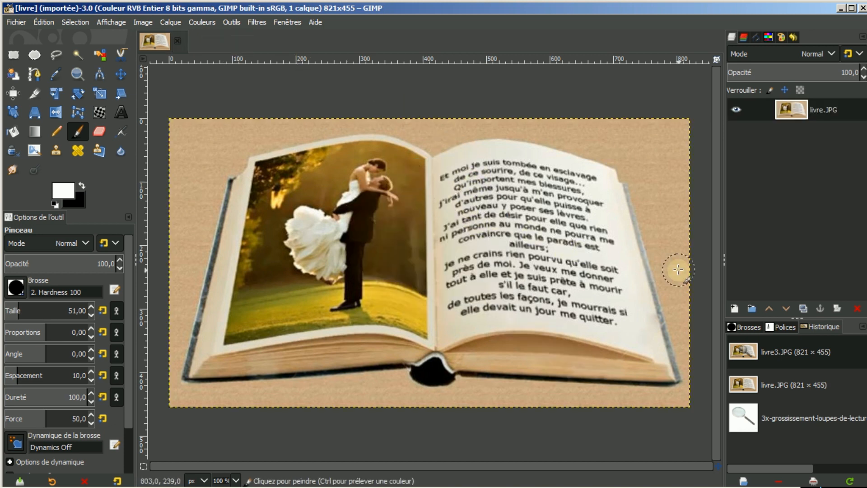
Open the recent magnifying glass image 3x-grossissement-loupes-de-lecture alongside the book image.
double_click(779, 418)
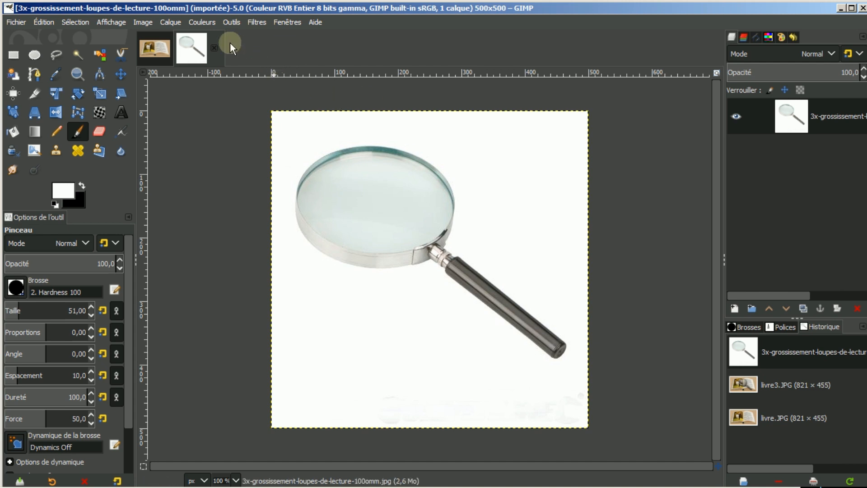
click(201, 23)
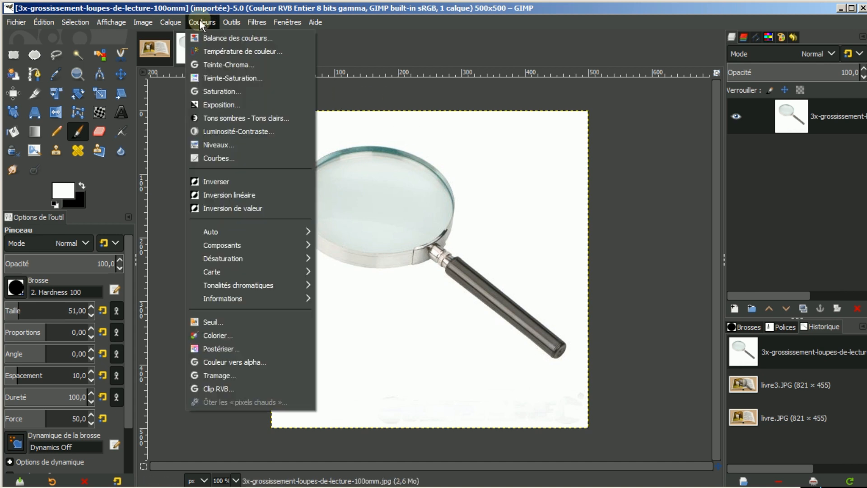
click(213, 158)
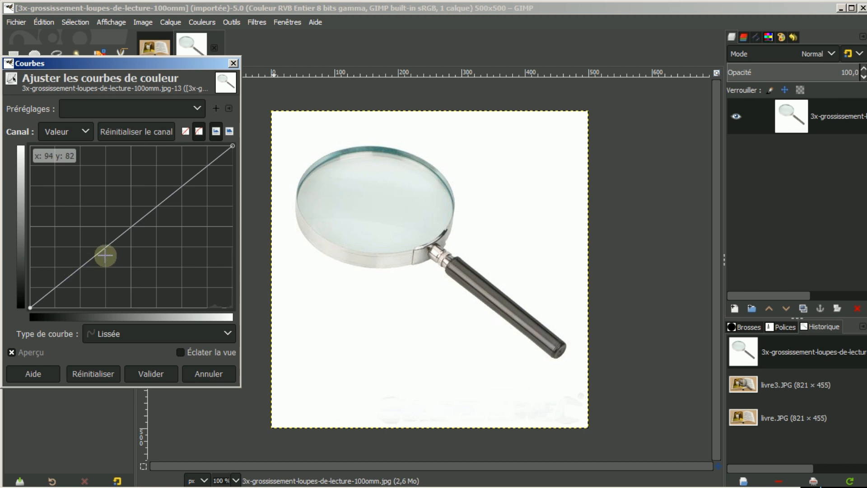
drag(100, 251, 153, 292)
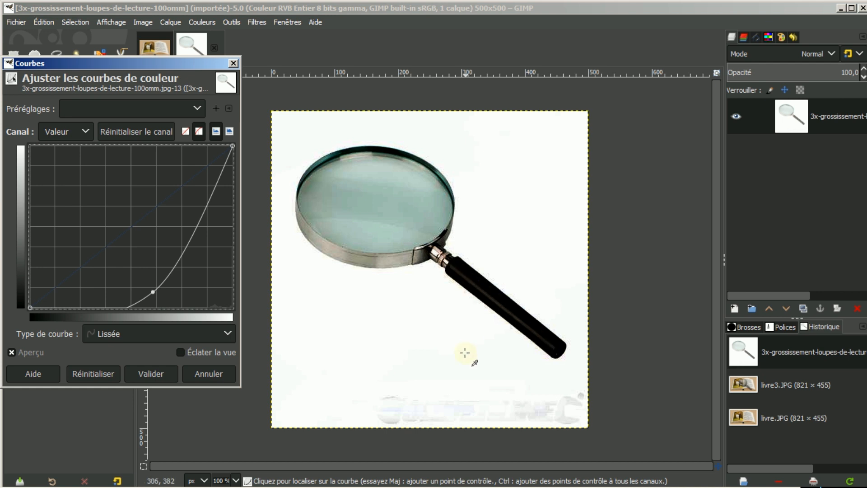
click(204, 372)
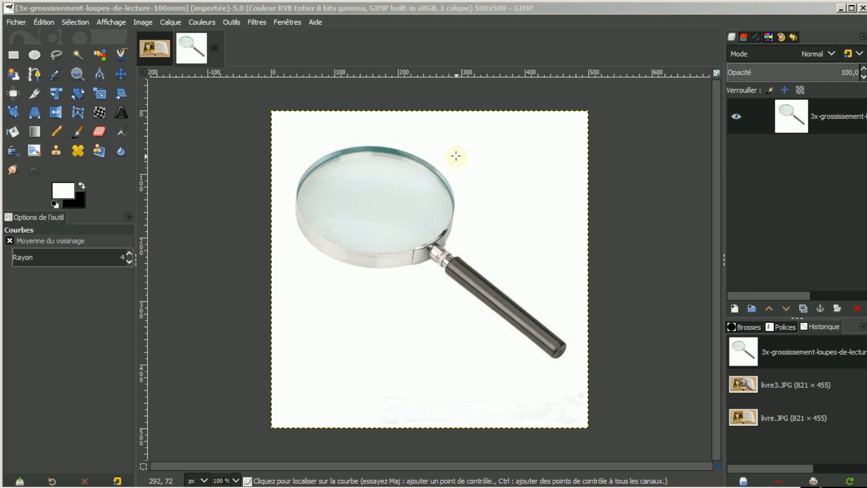
Make a closed polygonal free selection around the magnifier's lens, rim and metal collar, leaving out the handle.
click(51, 53)
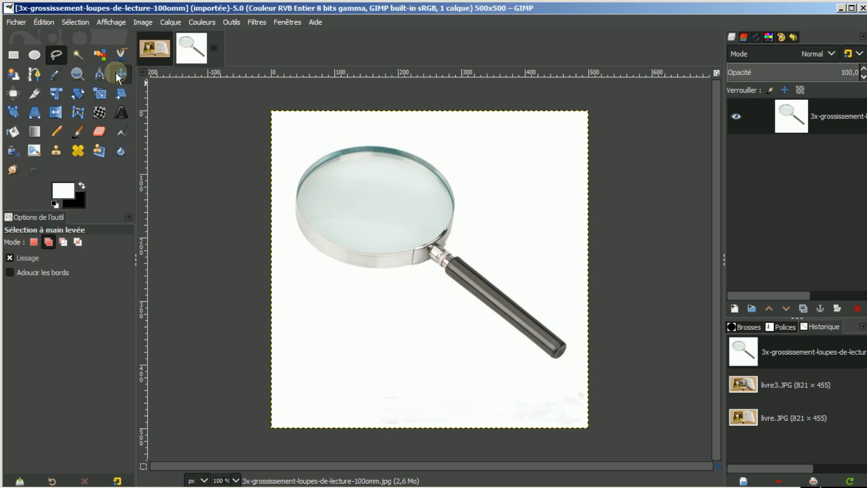
click(439, 277)
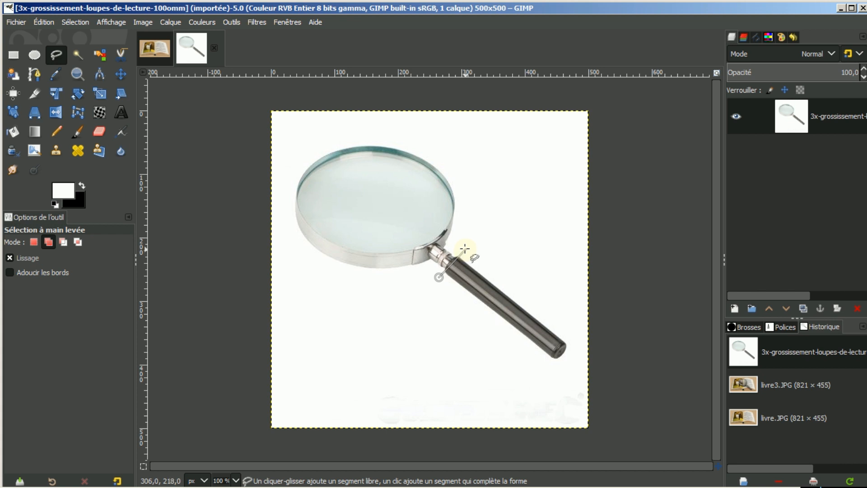
mouse_move(468, 245)
mouse_down()
mouse_move(479, 201)
mouse_move(471, 139)
mouse_up()
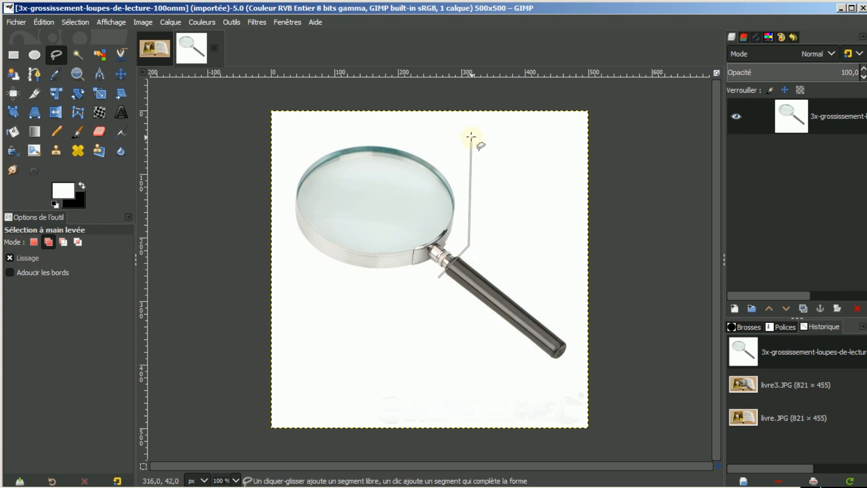
click(291, 135)
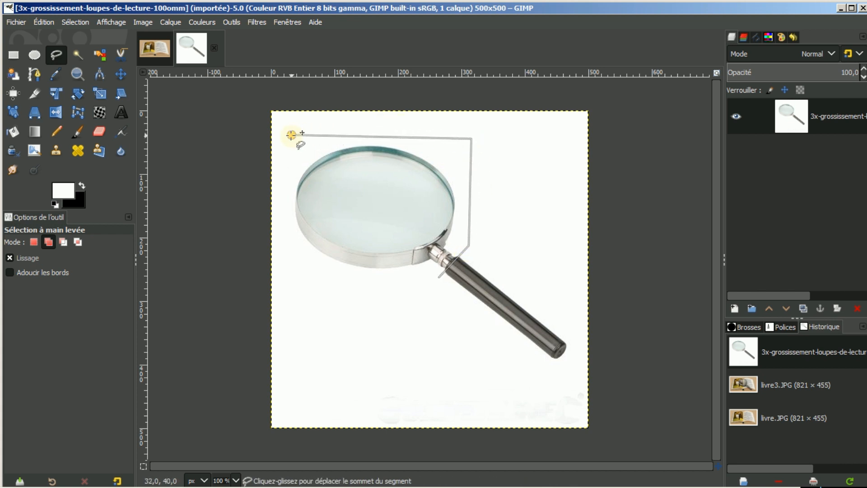
click(288, 321)
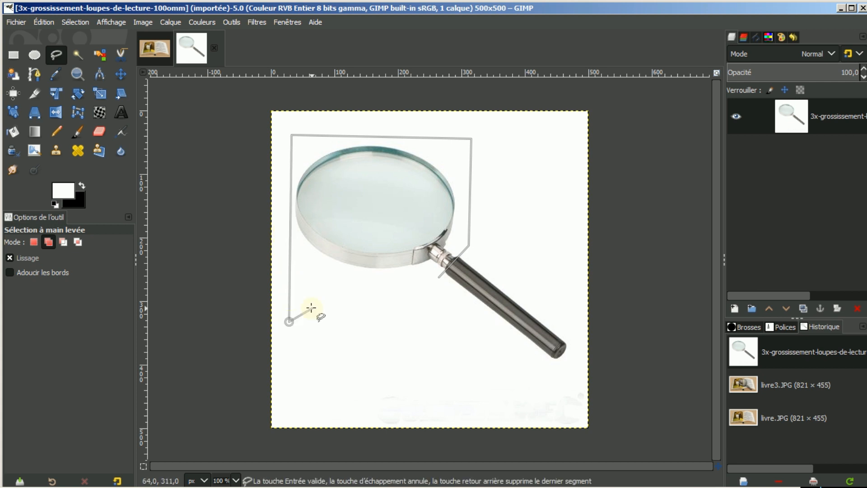
click(438, 277)
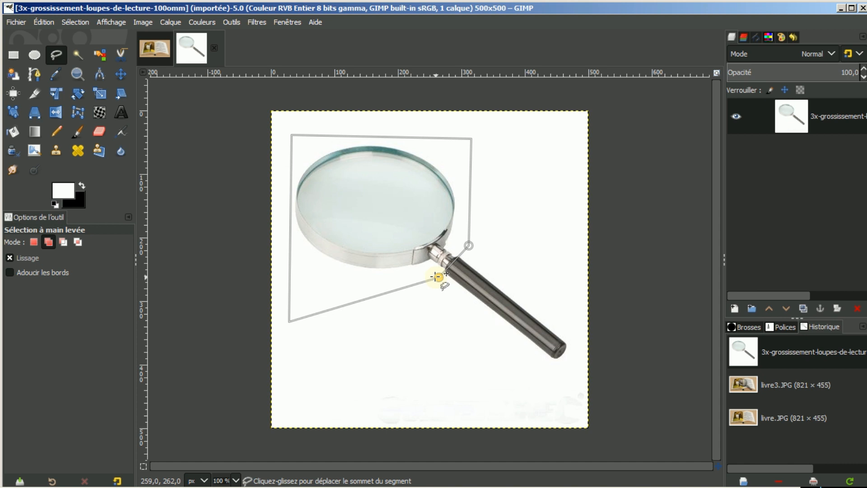
key(Return)
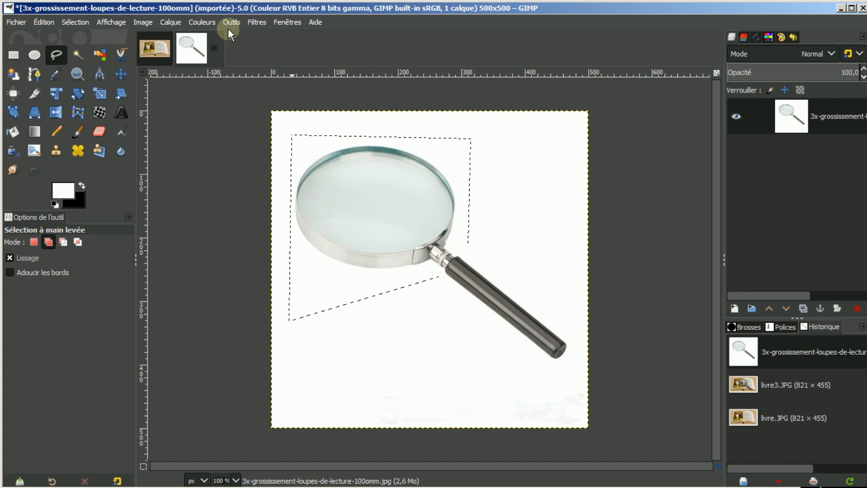
Darken the selected lens area with Curves by pulling the value curve down to about x 141, y 15, and clear the selection.
click(202, 21)
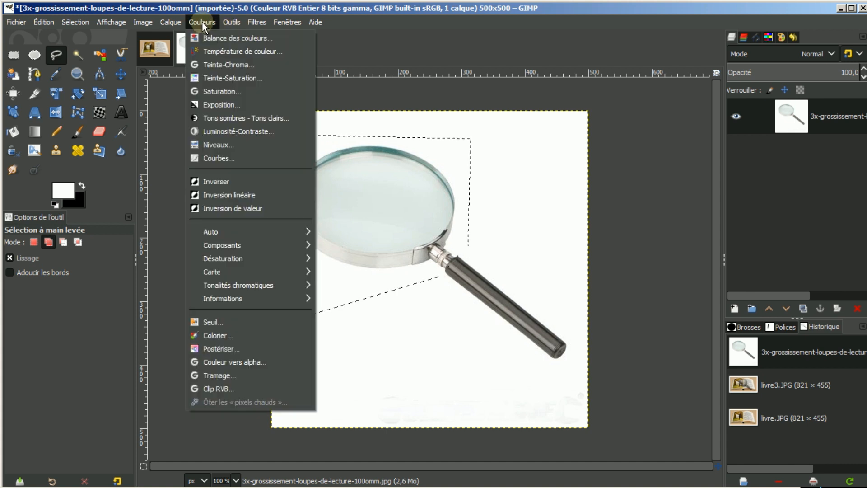
click(227, 156)
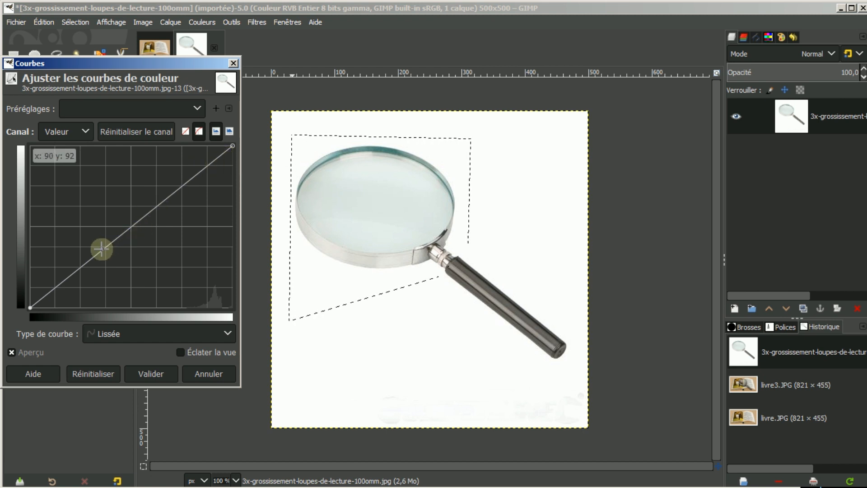
drag(102, 248, 141, 298)
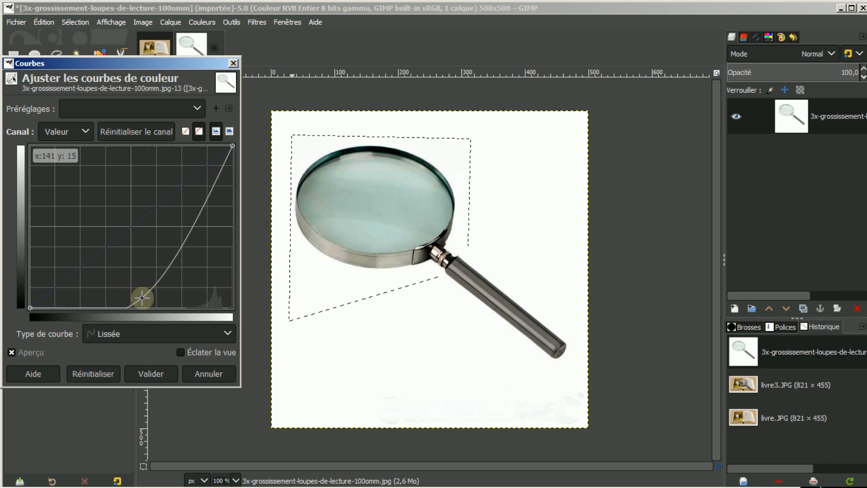
click(150, 371)
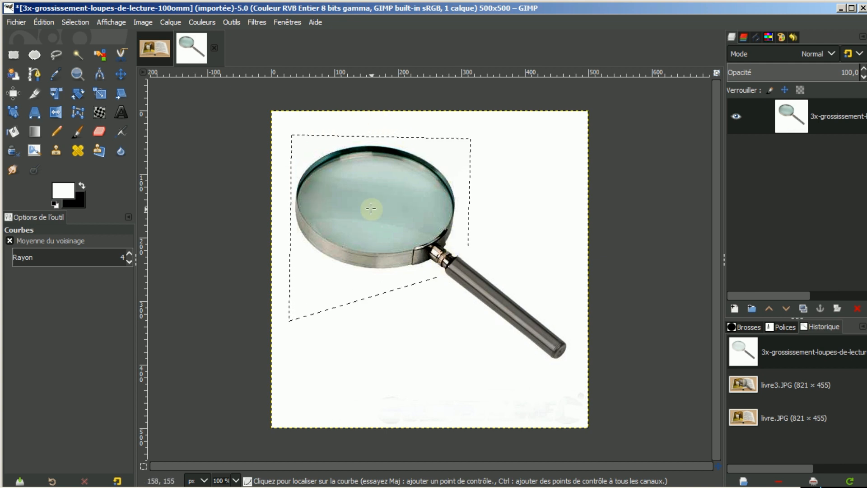
click(68, 23)
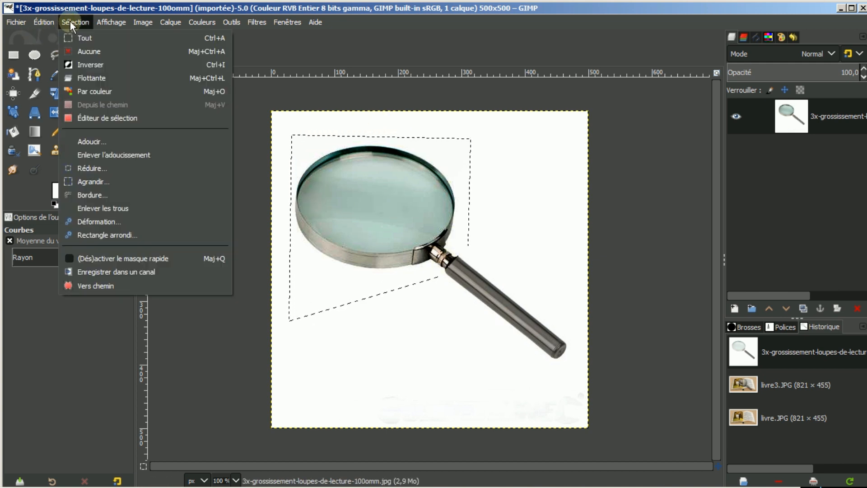
click(77, 51)
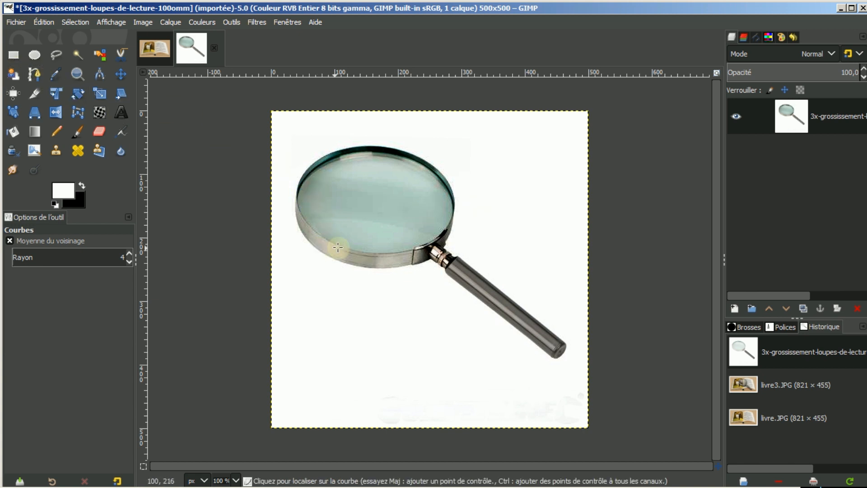
Draw a closed four-node path with the Paths tool along the inner edge of the magnifier's glass.
scroll(382, 246, up, 1)
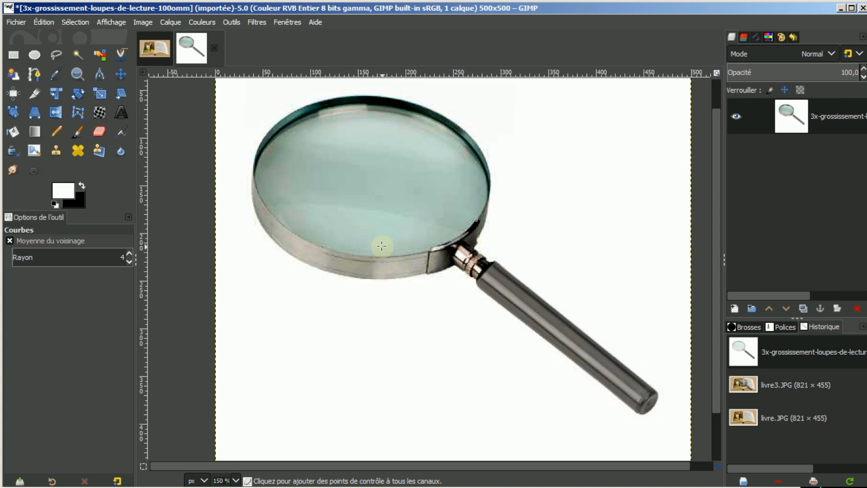
scroll(418, 229, up, 1)
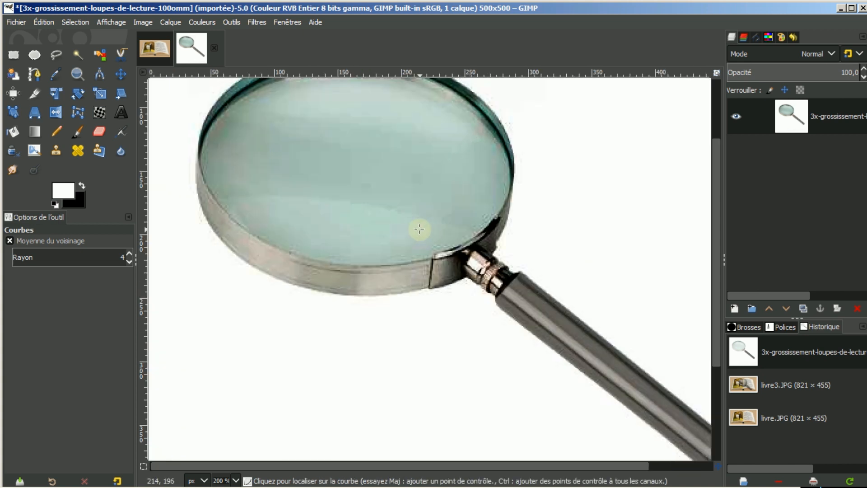
drag(715, 234, 717, 180)
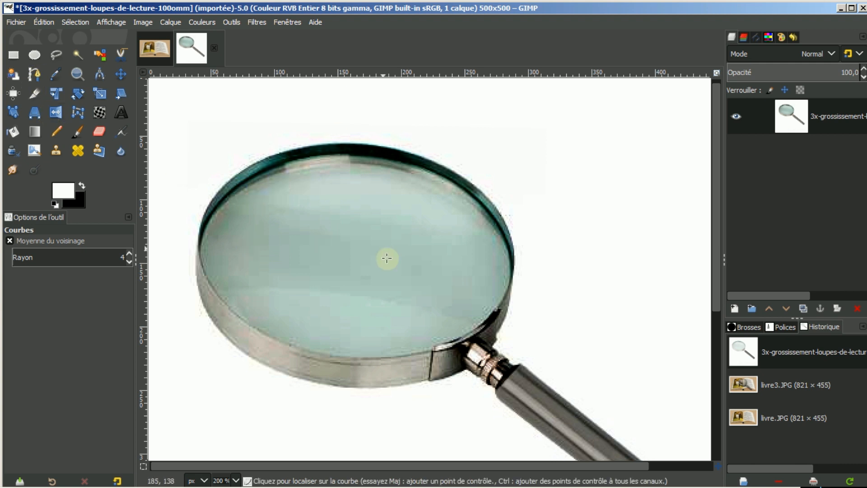
click(34, 75)
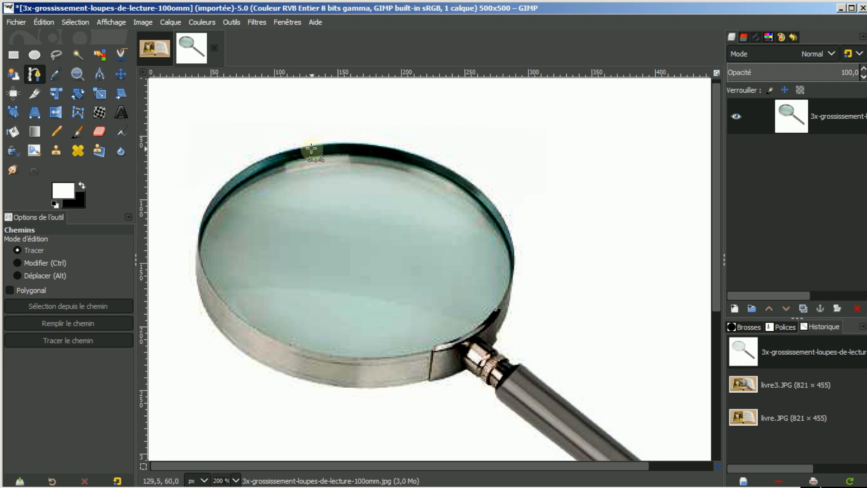
click(252, 177)
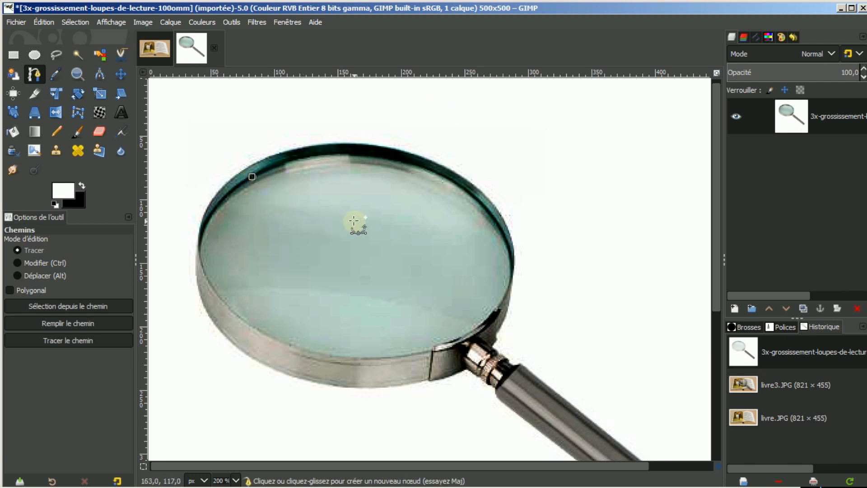
click(433, 172)
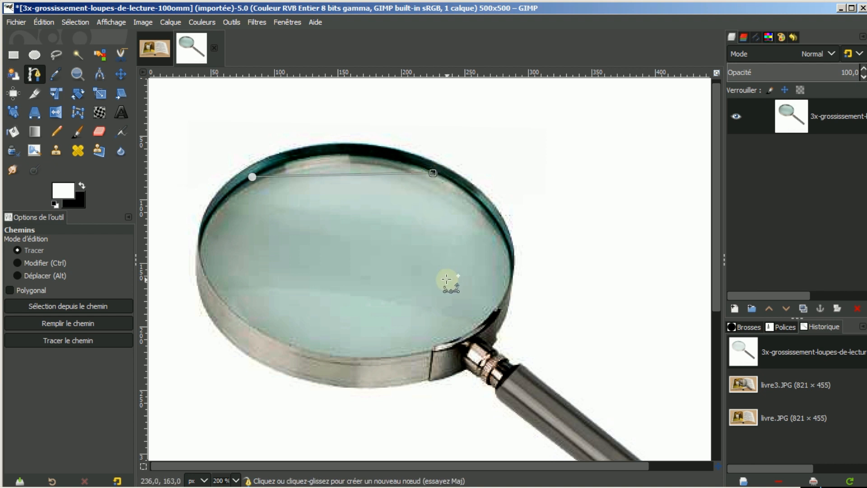
click(466, 334)
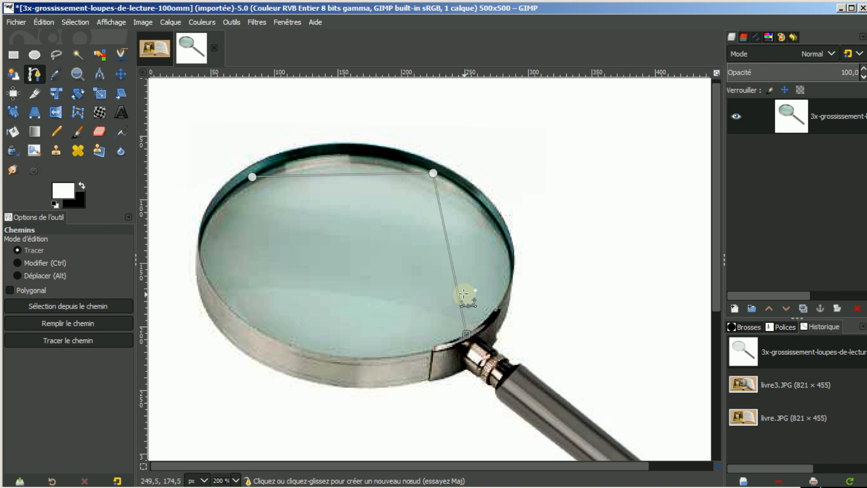
click(246, 319)
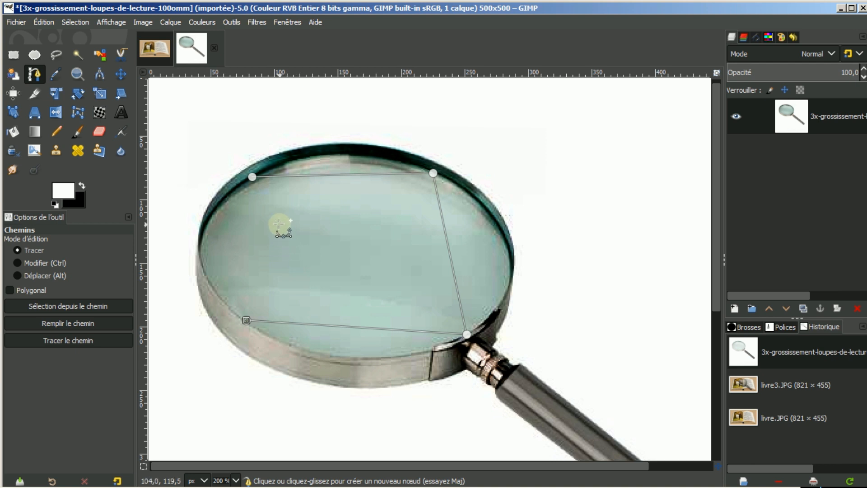
key(ctrl)
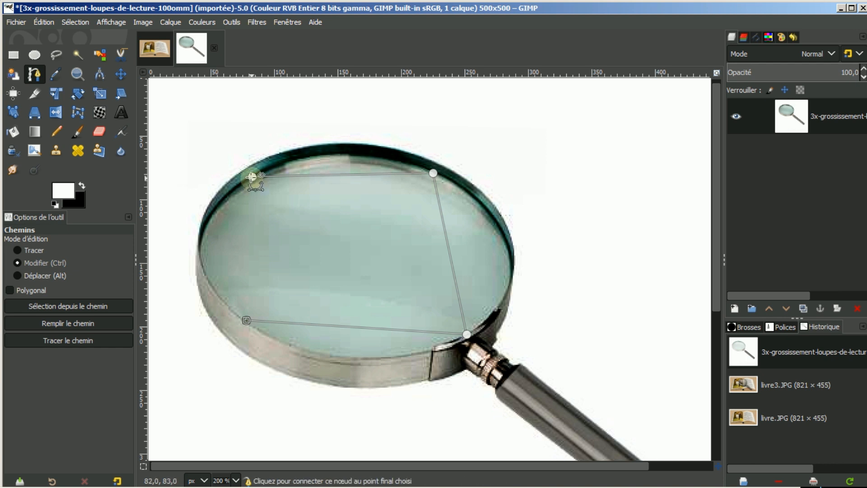
ctrl+click(252, 177)
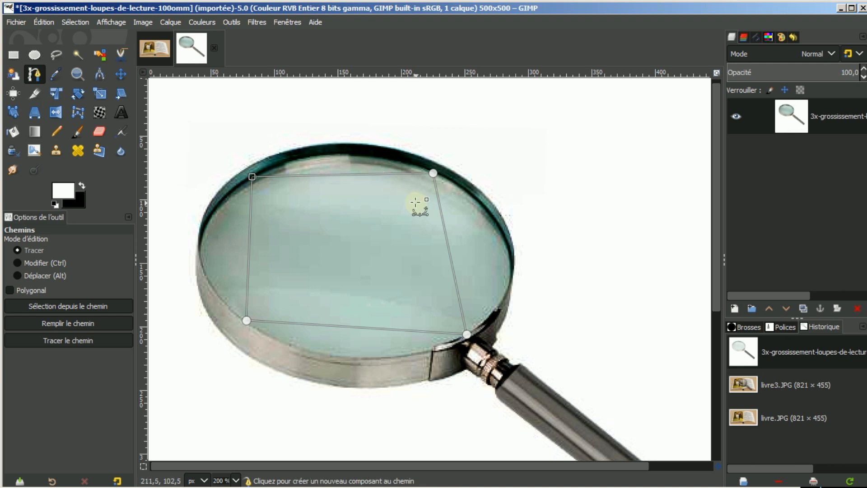
Fit the path to the magnifier's glass by adding a curved node on each of its four sides and extending the right-hand curve's lower handle.
click(18, 264)
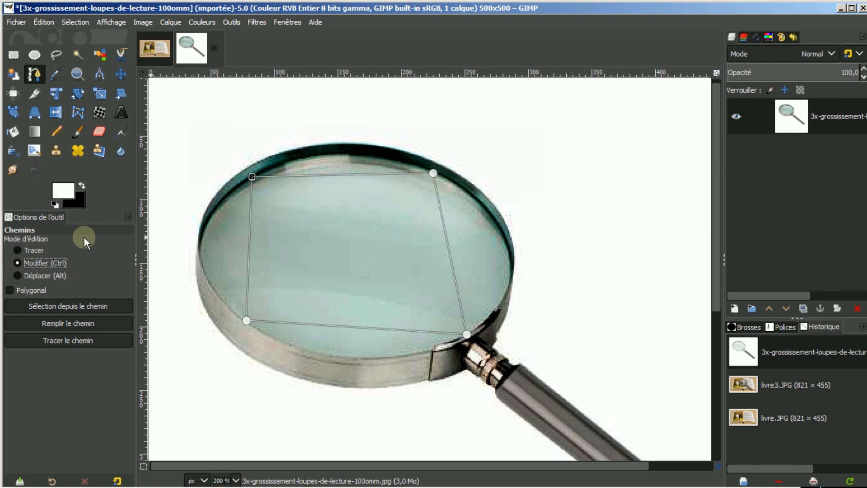
click(340, 174)
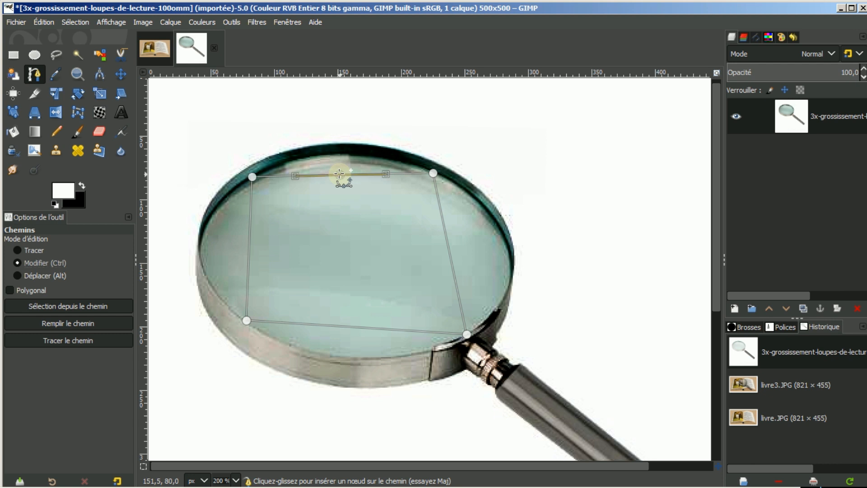
drag(339, 174, 341, 154)
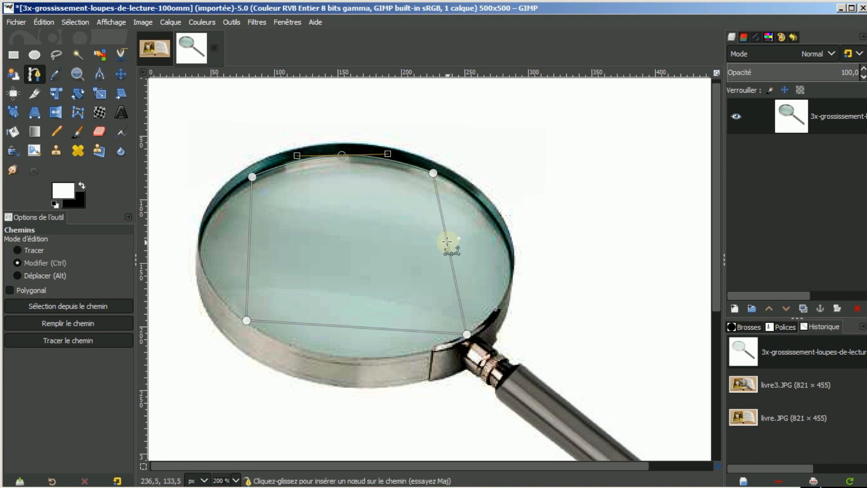
drag(447, 242, 500, 237)
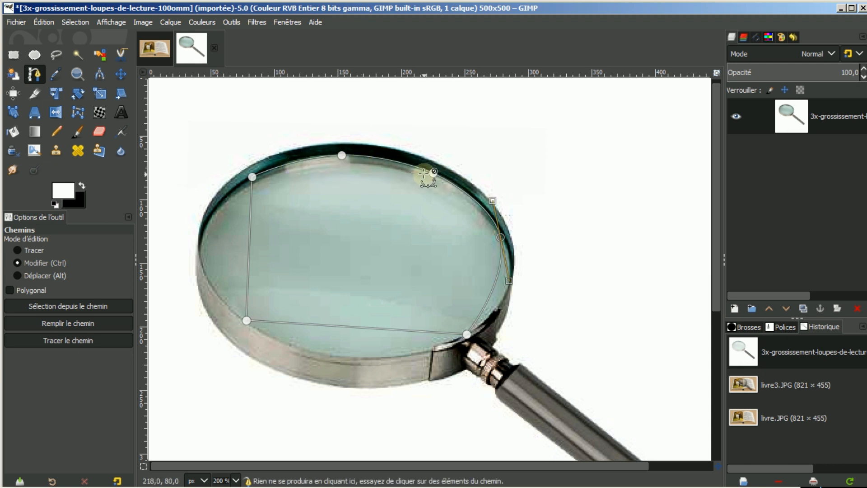
click(433, 173)
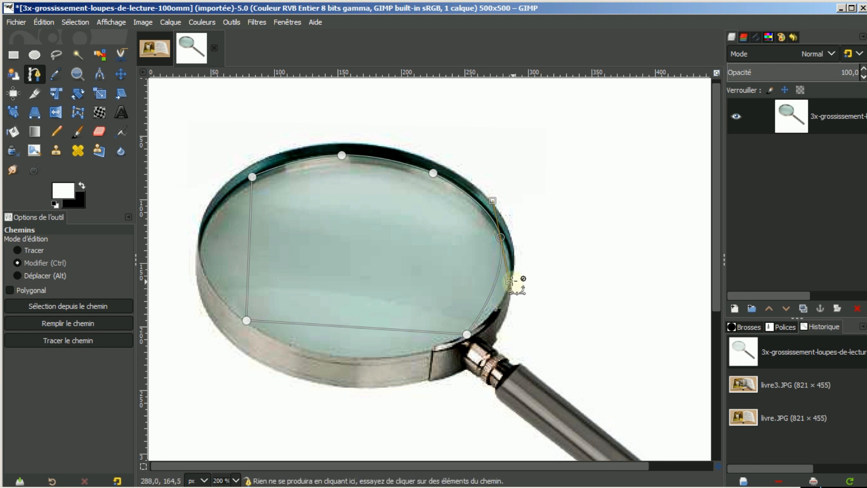
drag(509, 281, 529, 302)
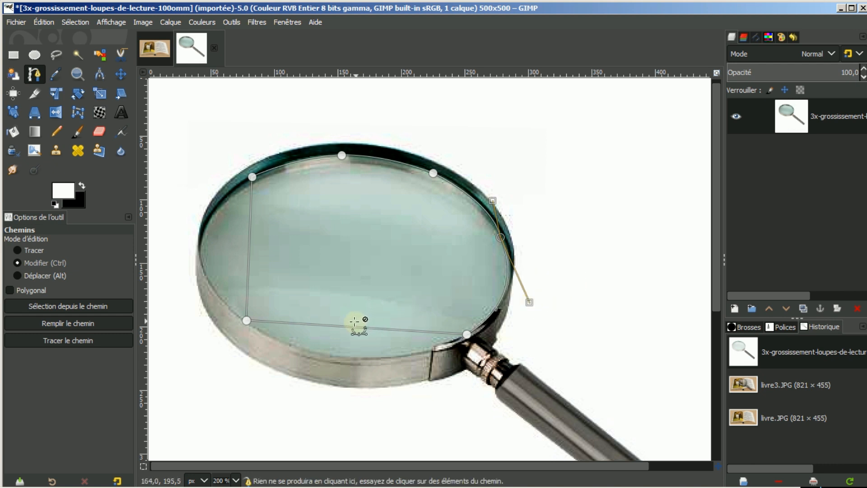
drag(354, 326, 356, 356)
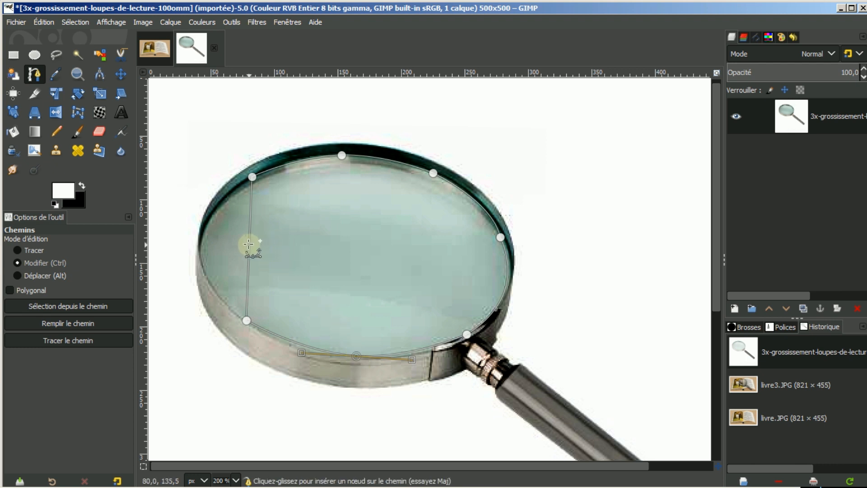
drag(248, 244, 204, 243)
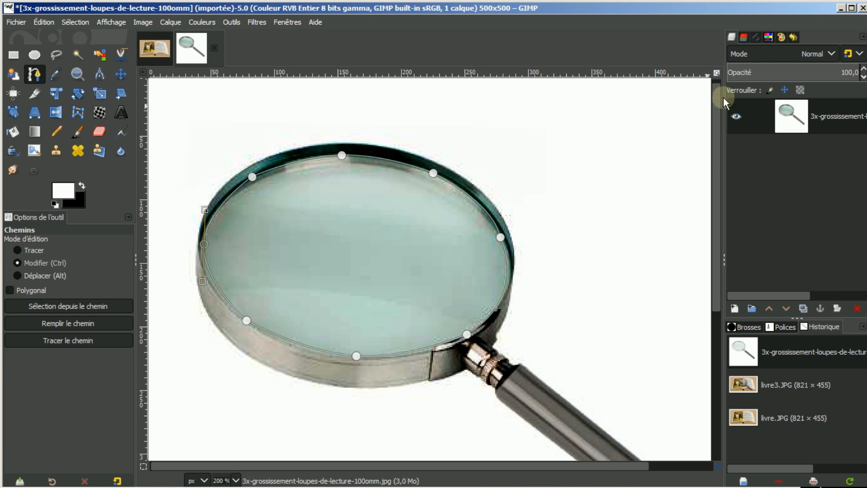
Convert the glass path into a selection and clear that selection.
click(755, 37)
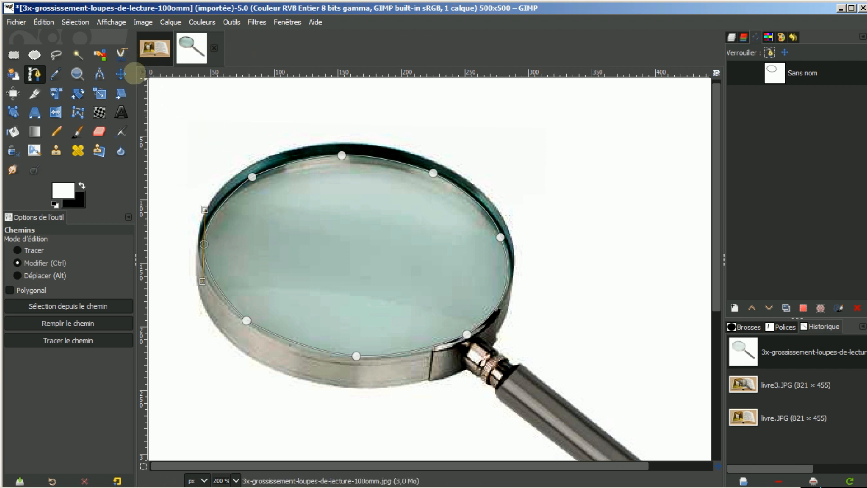
click(121, 74)
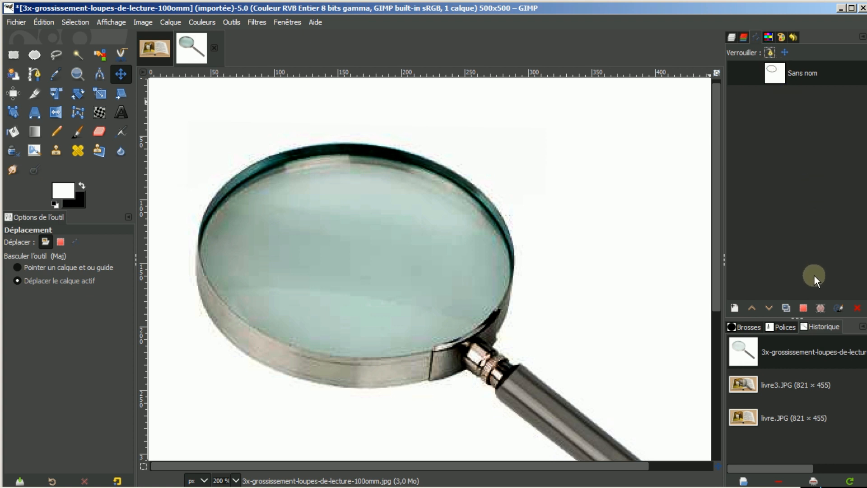
click(803, 308)
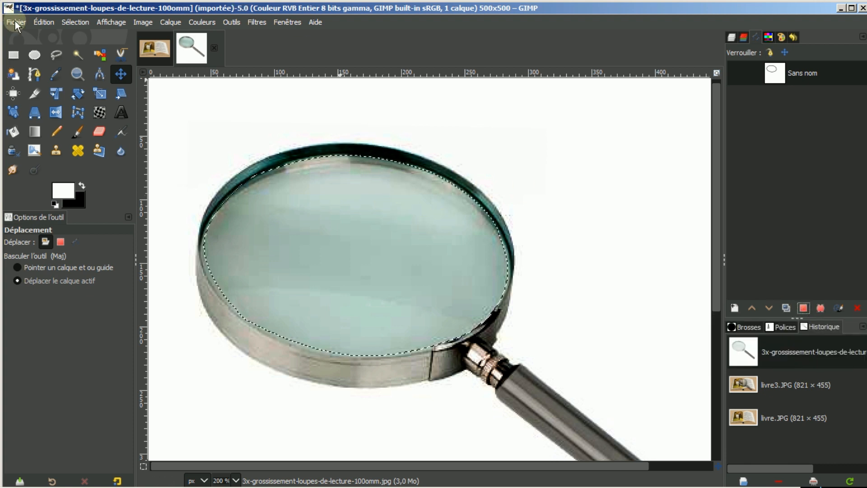
click(72, 22)
click(113, 50)
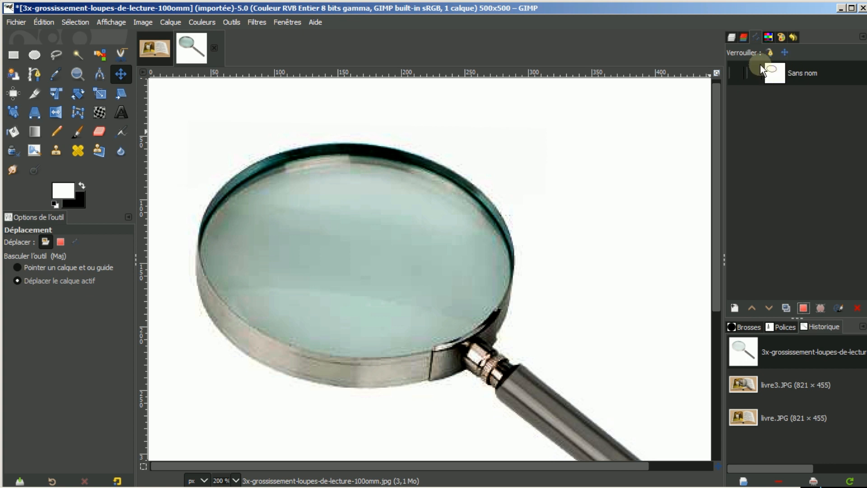
right_click(774, 152)
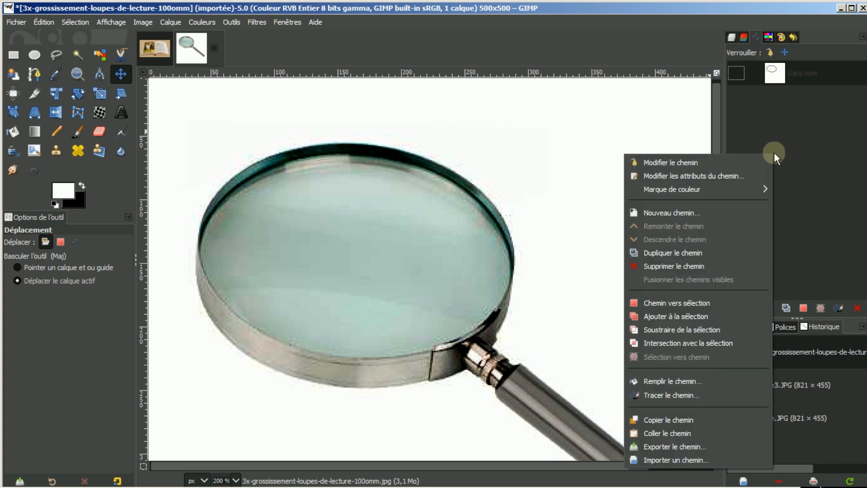
click(672, 447)
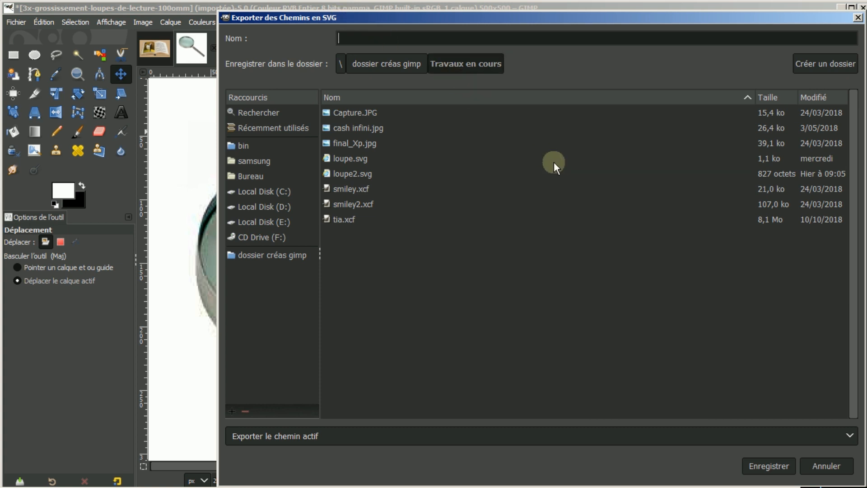
click(826, 466)
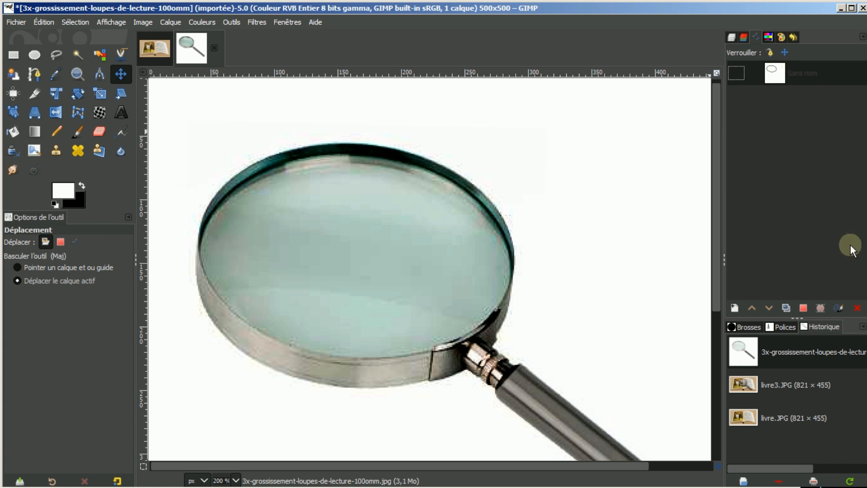
Delete the hand-drawn glass path and import the path from loupe.svg.
click(858, 308)
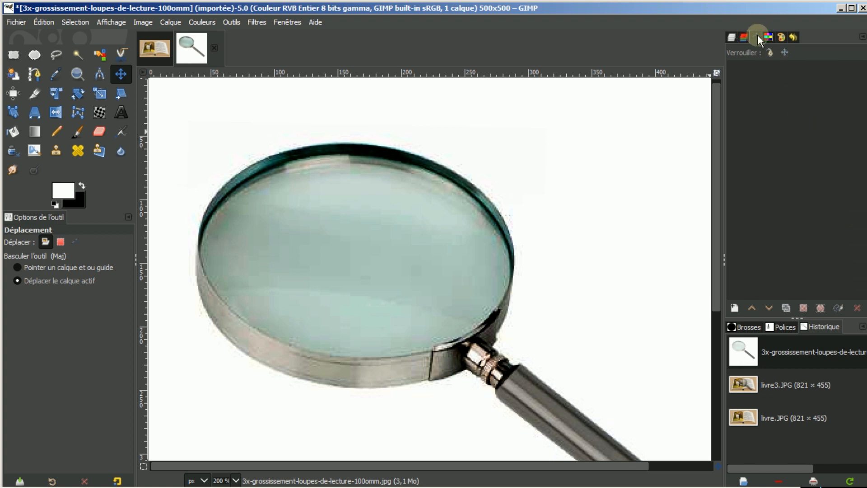
right_click(768, 104)
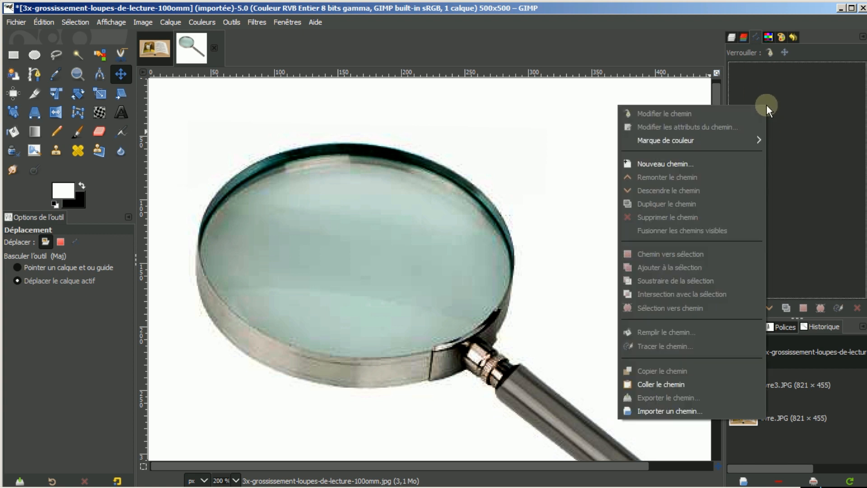
click(679, 410)
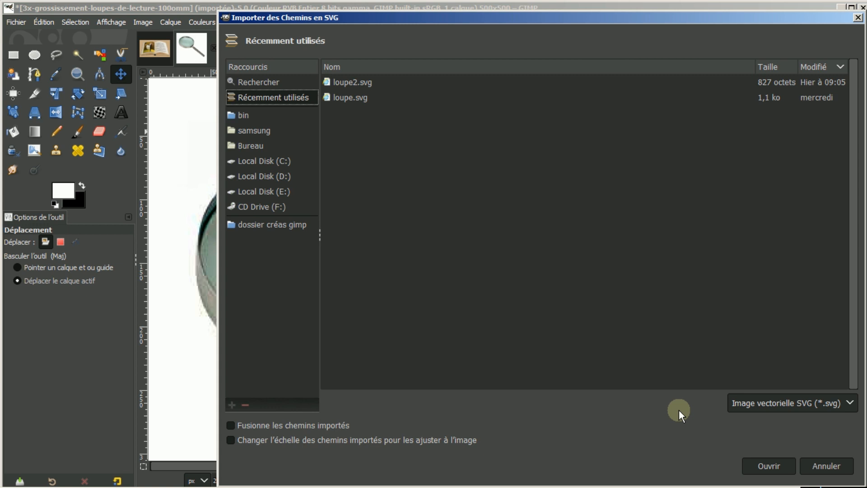
click(346, 96)
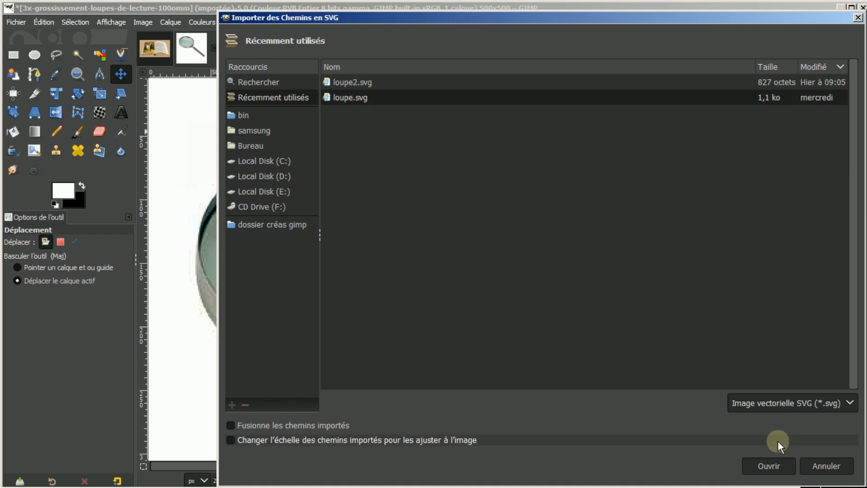
click(769, 467)
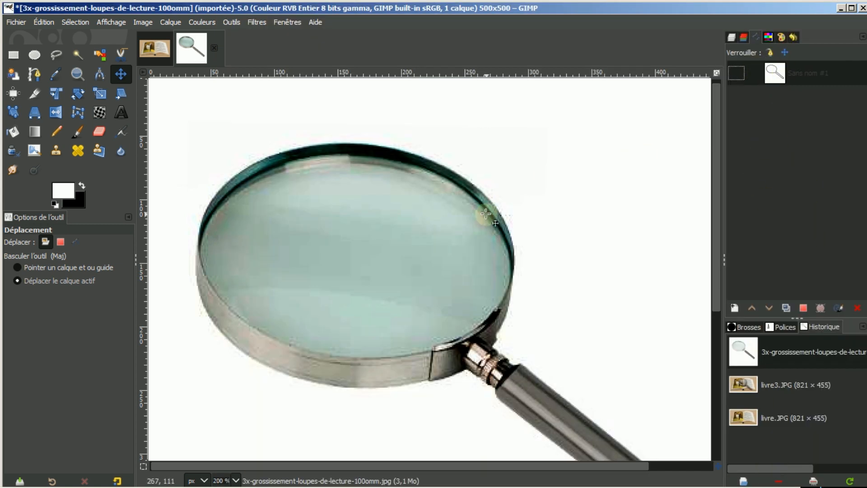
Convert the imported path of the whole magnifier into a selection.
key(minus)
key(minus)
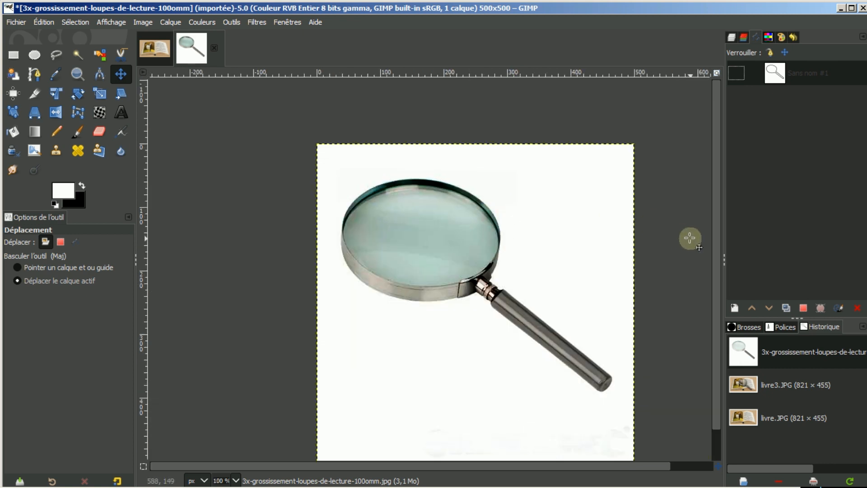
drag(714, 248, 713, 284)
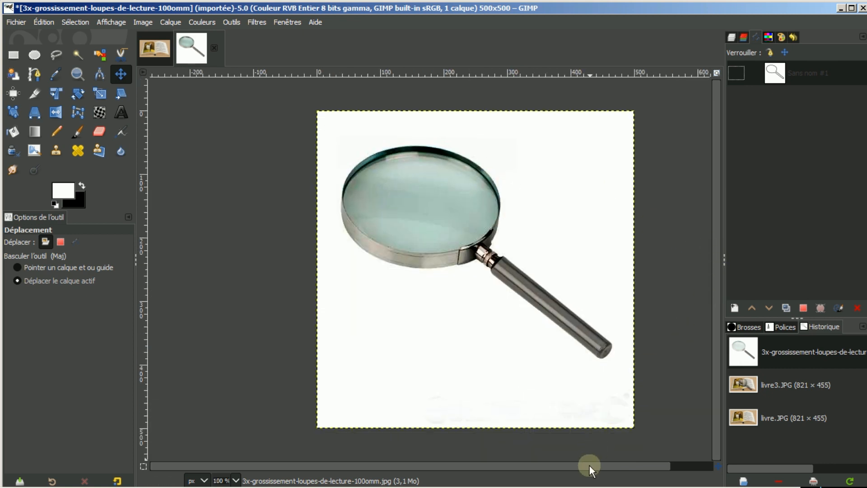
drag(590, 465, 625, 464)
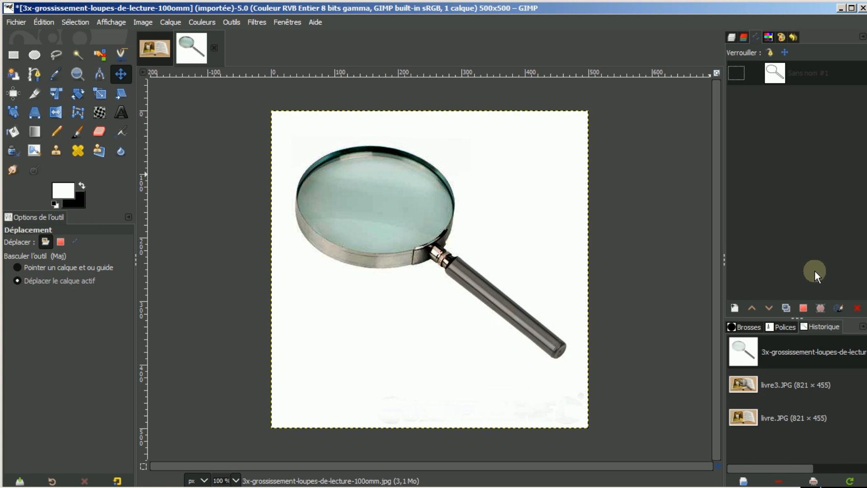
click(804, 307)
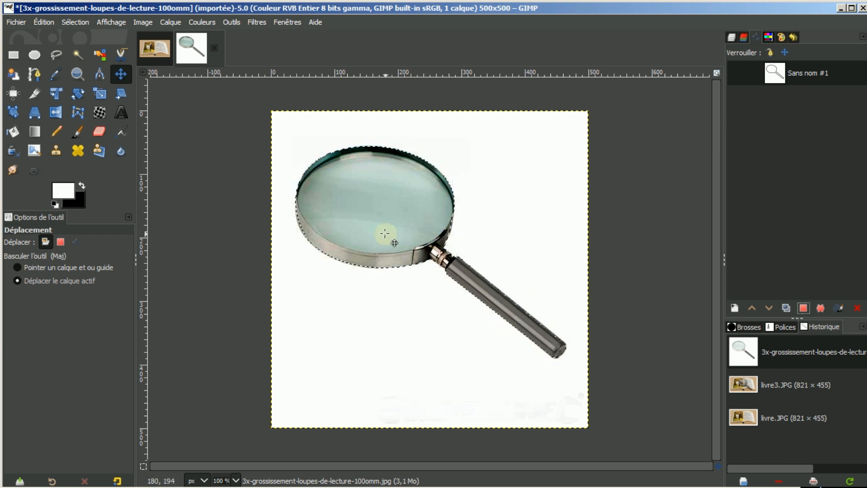
Delete the selected magnifier from the image and undo the deletion.
key(Delete)
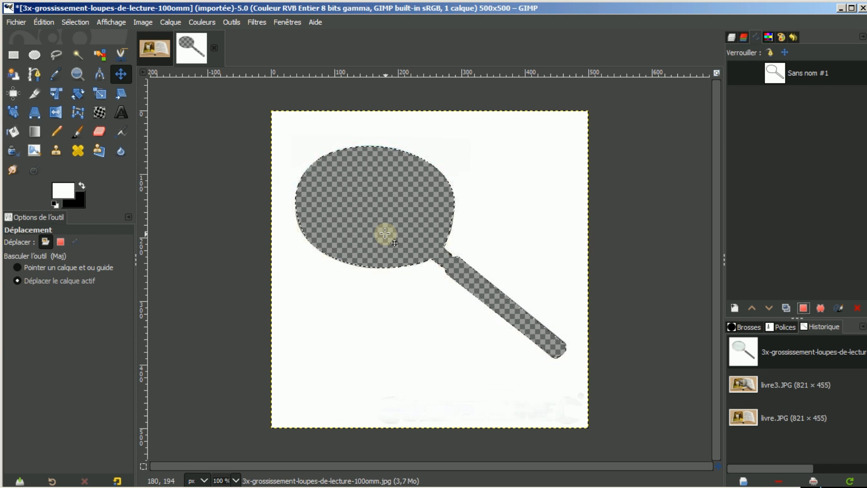
key(ctrl+z)
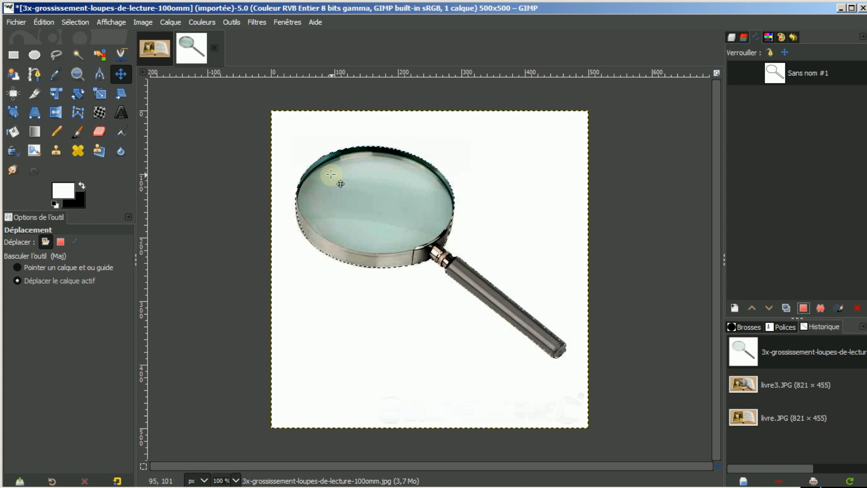
Invert the selection to delete the white background around the magnifier, and clear the selection.
click(73, 22)
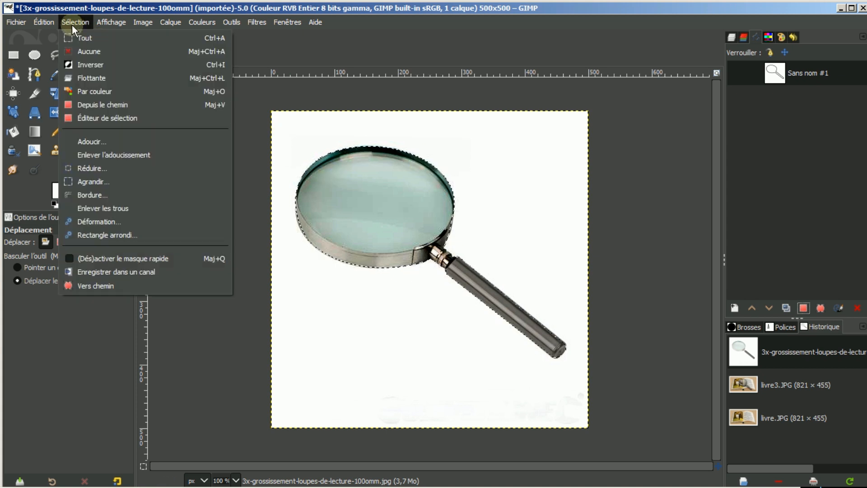
click(79, 64)
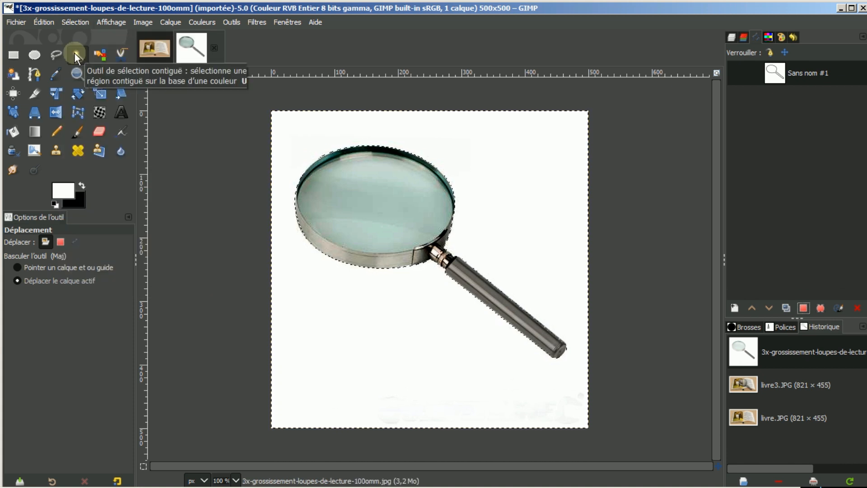
key(Delete)
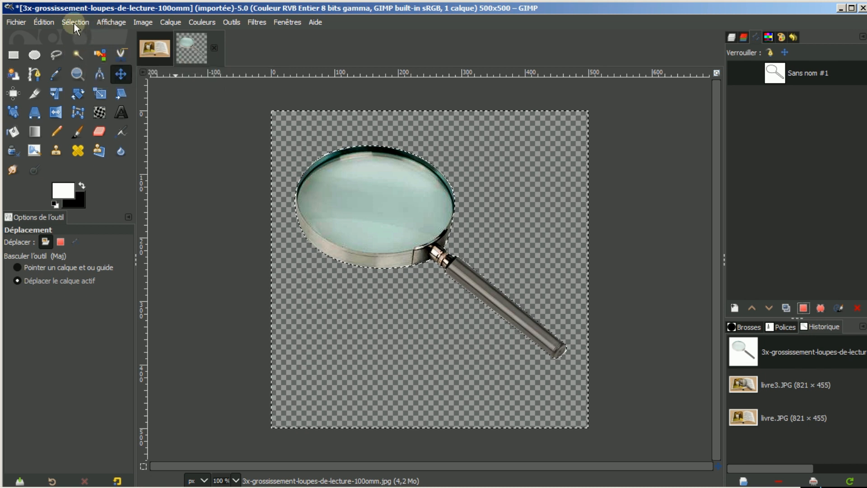
click(74, 23)
click(80, 51)
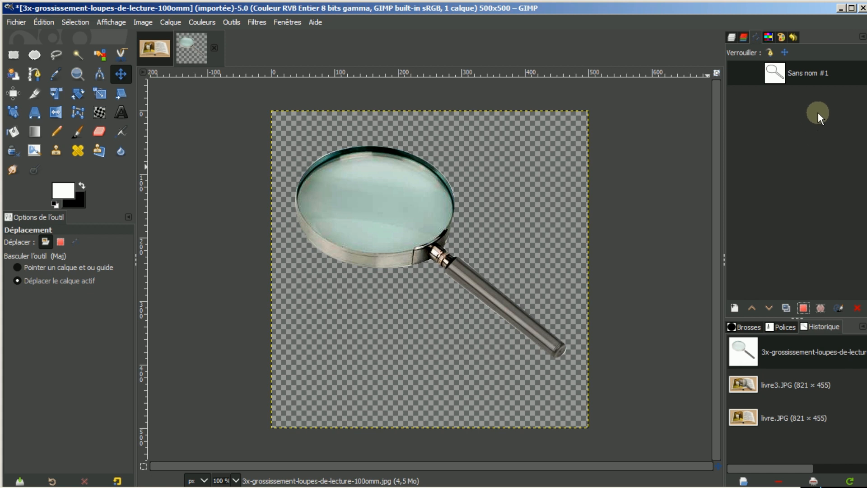
Import the glass path from loupe2.svg and convert it into a selection.
right_click(795, 121)
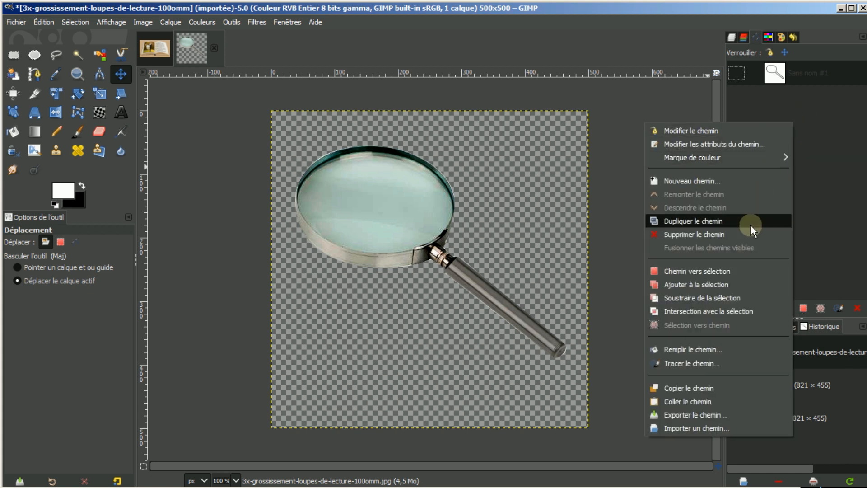
click(702, 430)
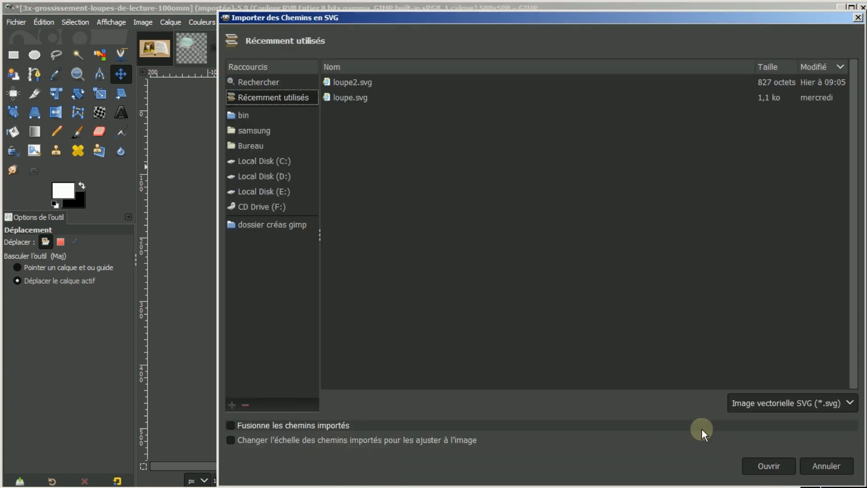
click(360, 81)
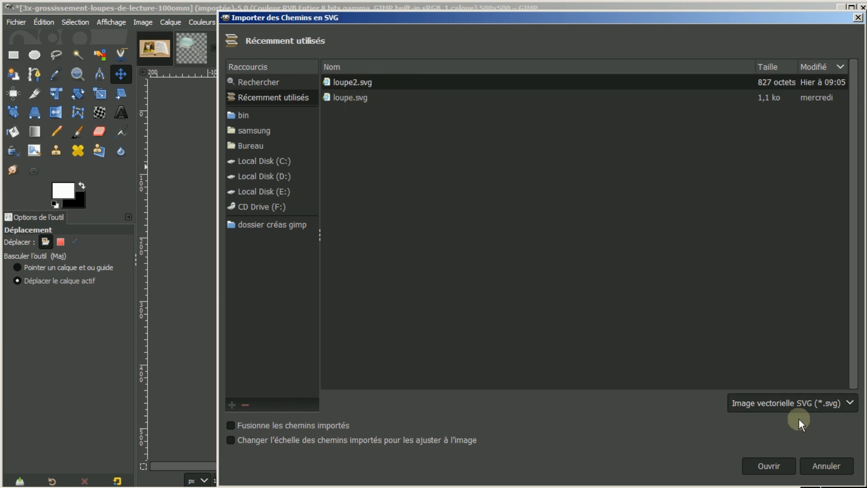
click(784, 465)
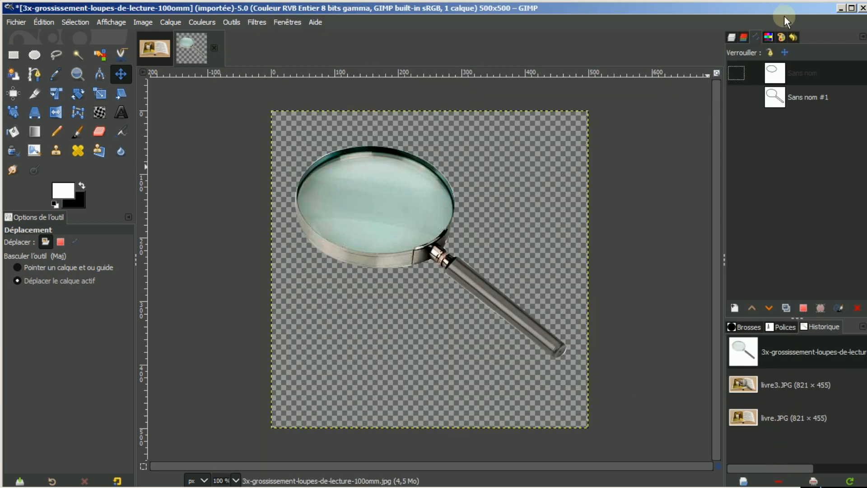
click(801, 307)
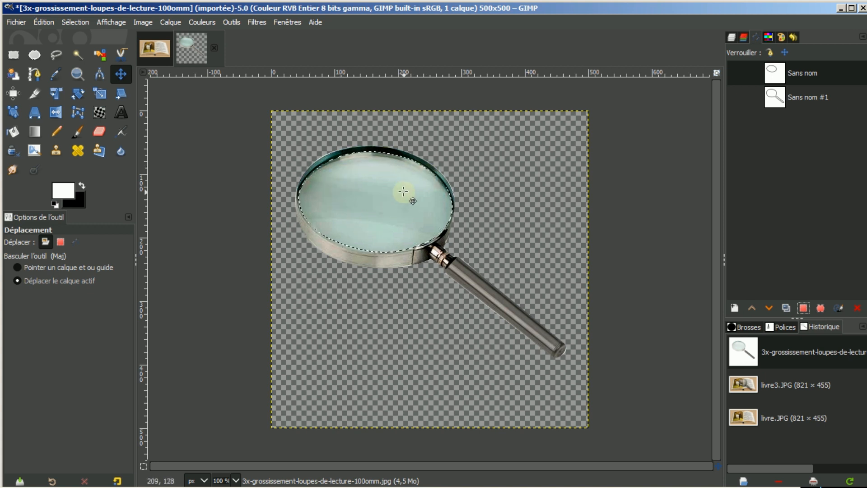
Delete the glass inside the magnifier's lens and clear the selection.
key(Delete)
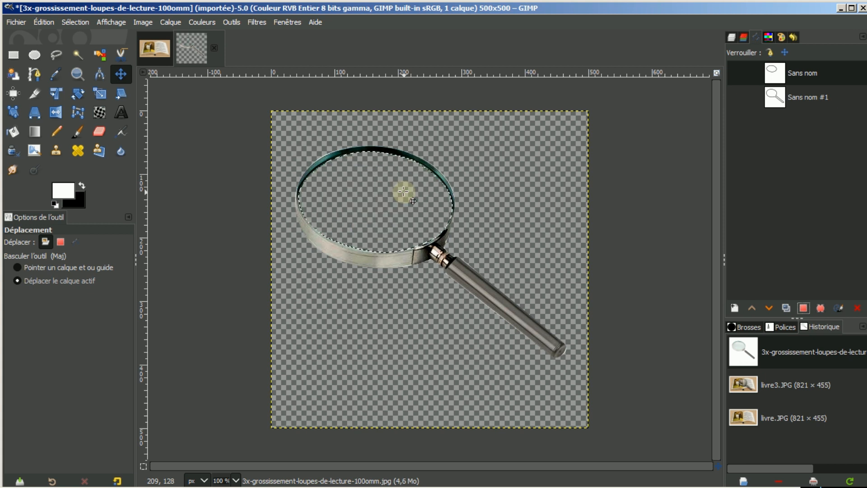
click(74, 21)
click(82, 53)
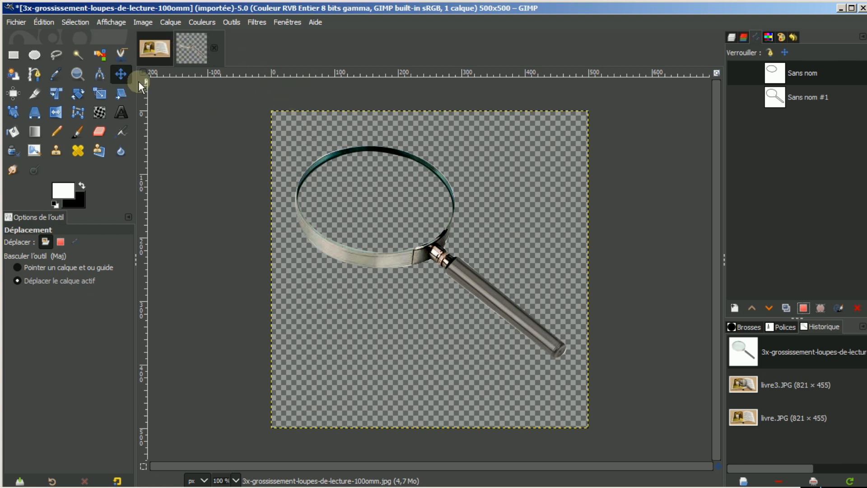
Copy the cut-out magnifier and paste it into the open book image.
click(43, 23)
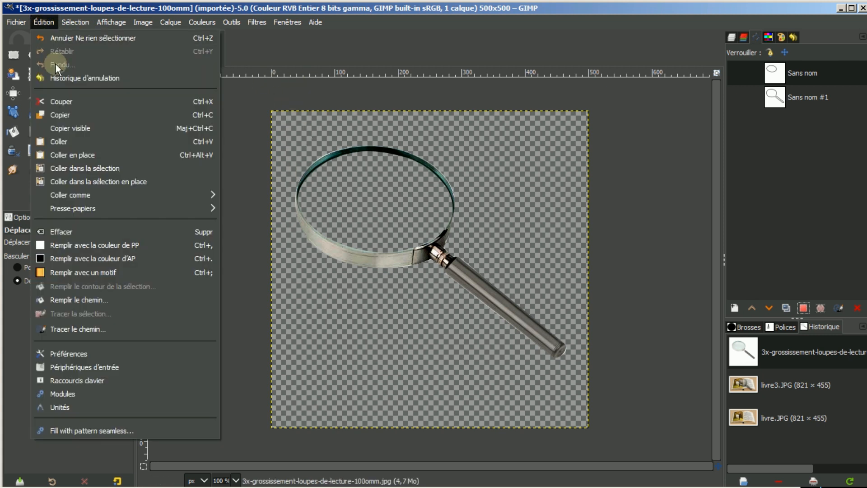
click(59, 116)
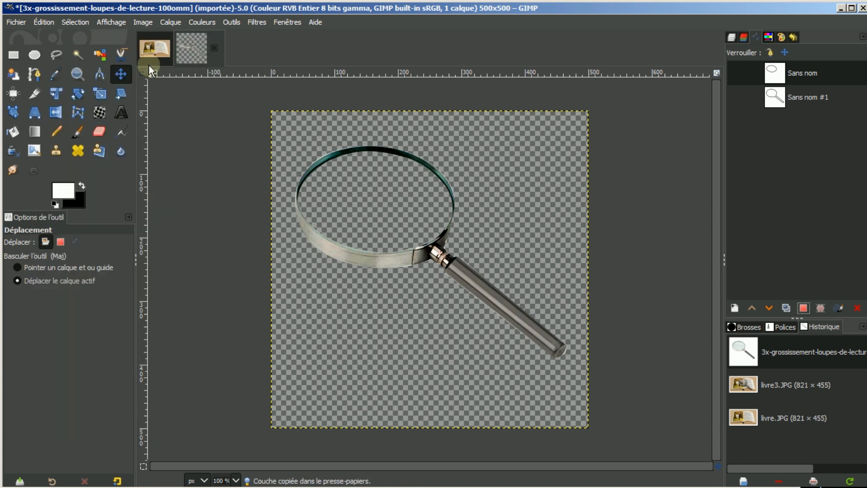
click(150, 48)
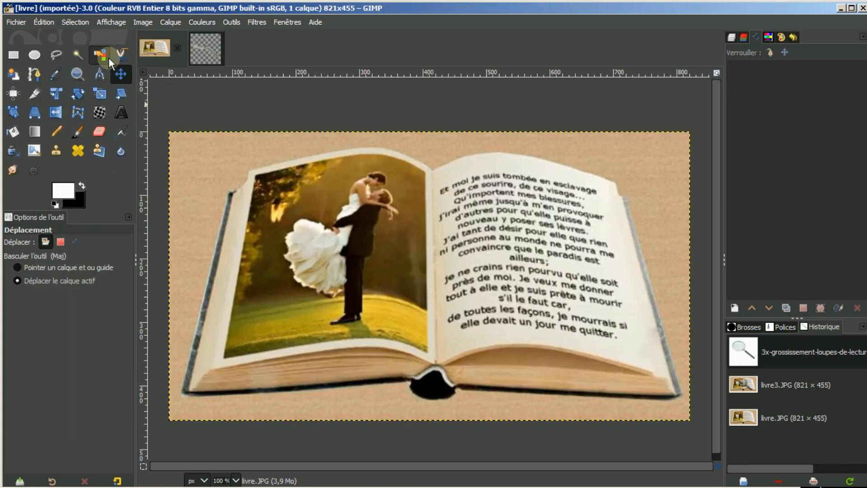
click(42, 22)
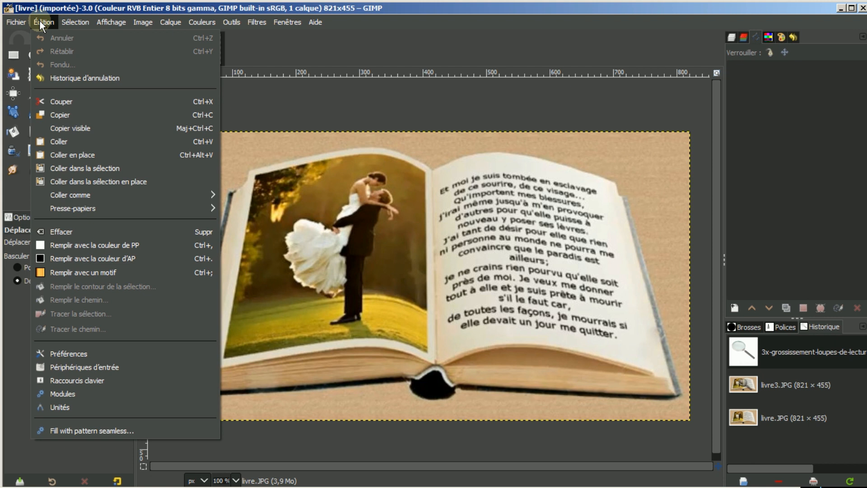
click(57, 141)
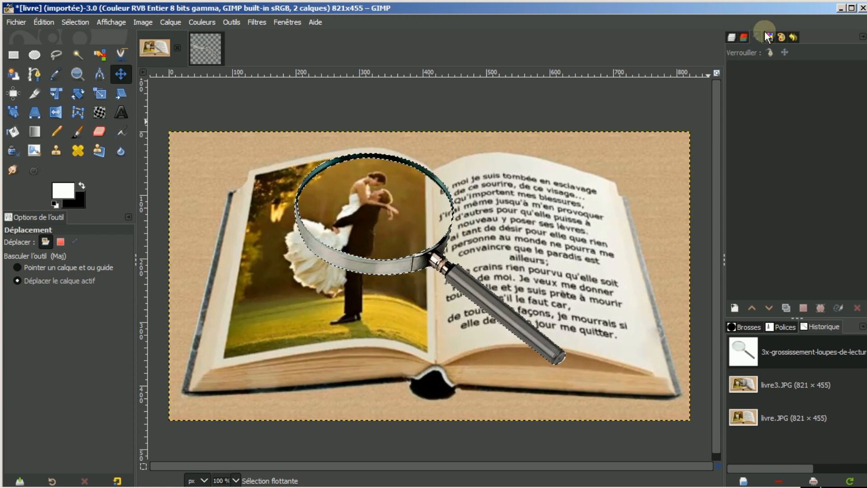
Turn the pasted floating selection into a new layer and move the magnifier so its lens straddles the book's two pages.
click(731, 35)
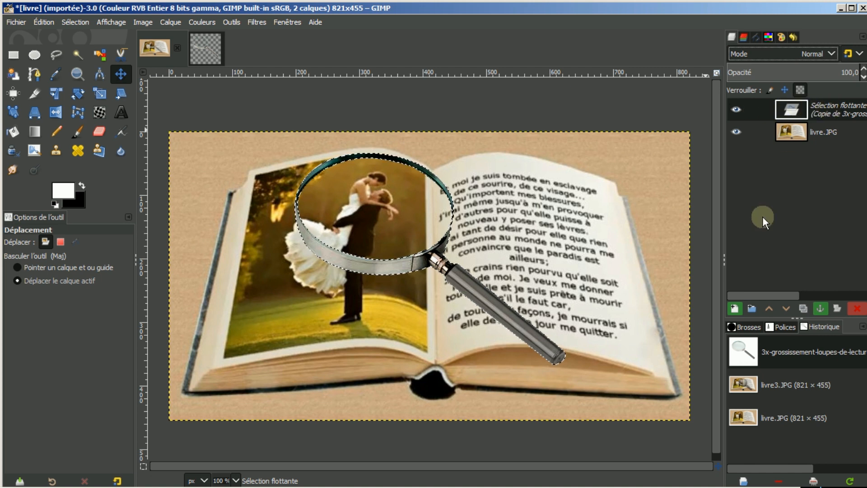
click(734, 308)
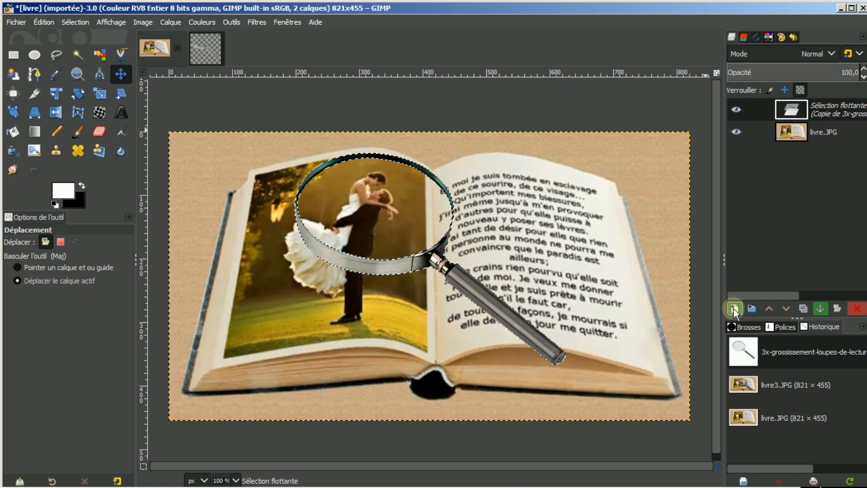
click(738, 133)
click(739, 133)
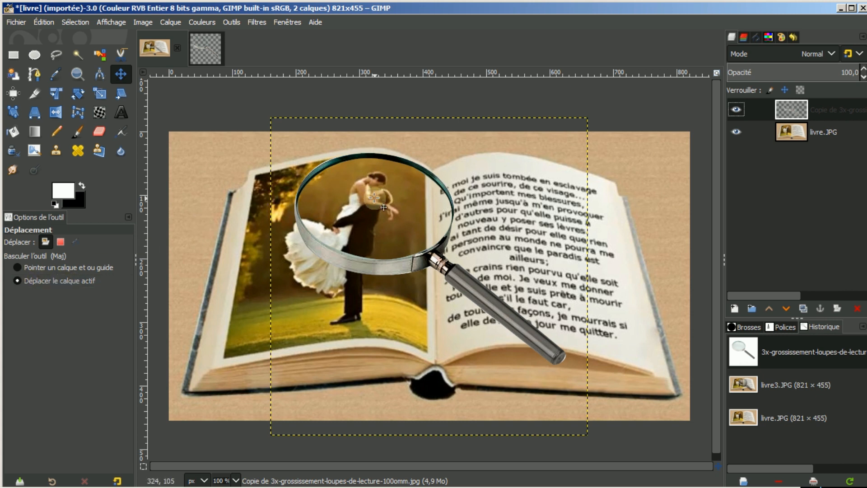
drag(374, 198, 427, 219)
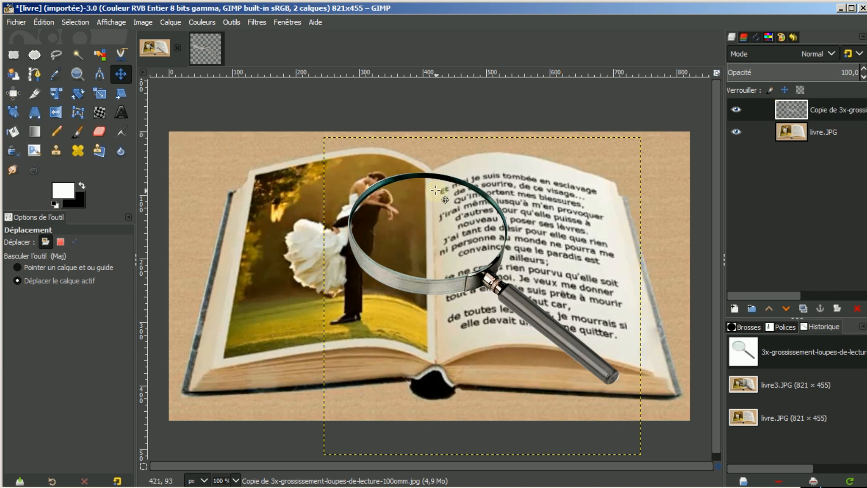
Stretch the magnifier's lens upward using a four-handle Handle Transform, and shift the transformed layer slightly down over the book.
click(15, 112)
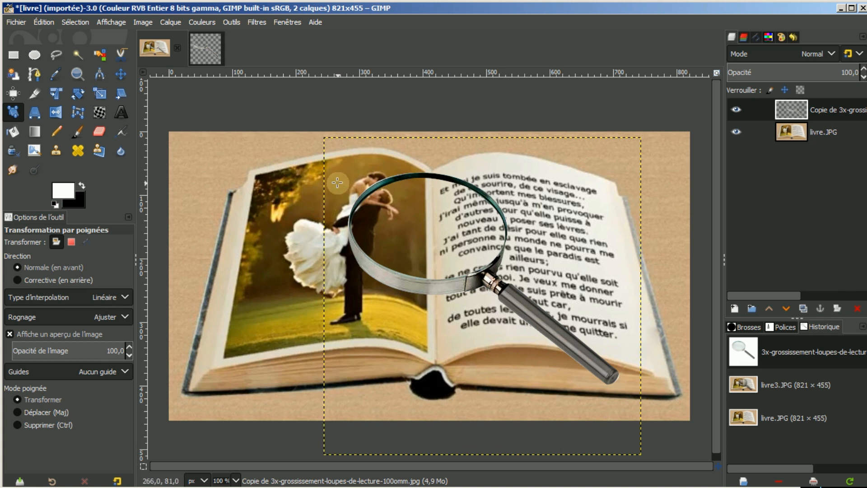
click(339, 300)
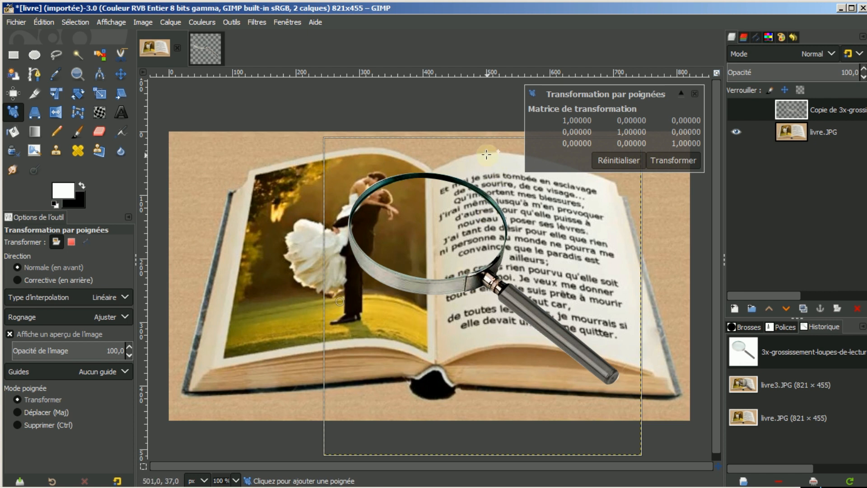
click(488, 148)
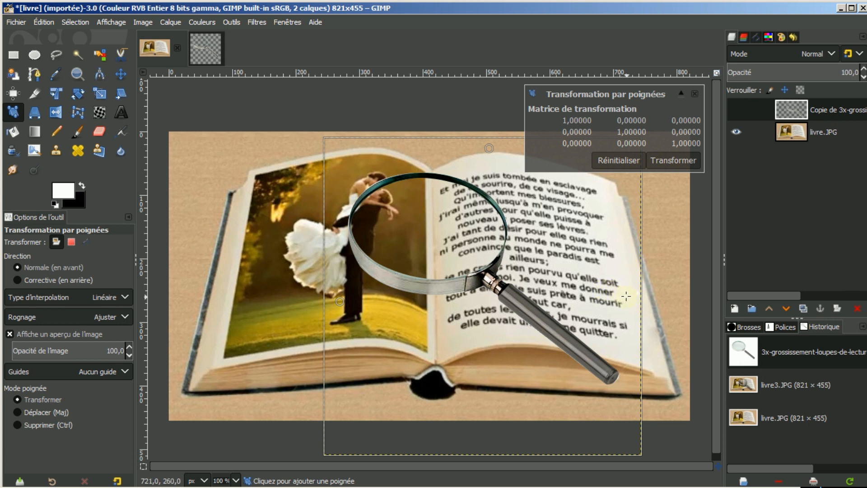
drag(626, 296, 627, 294)
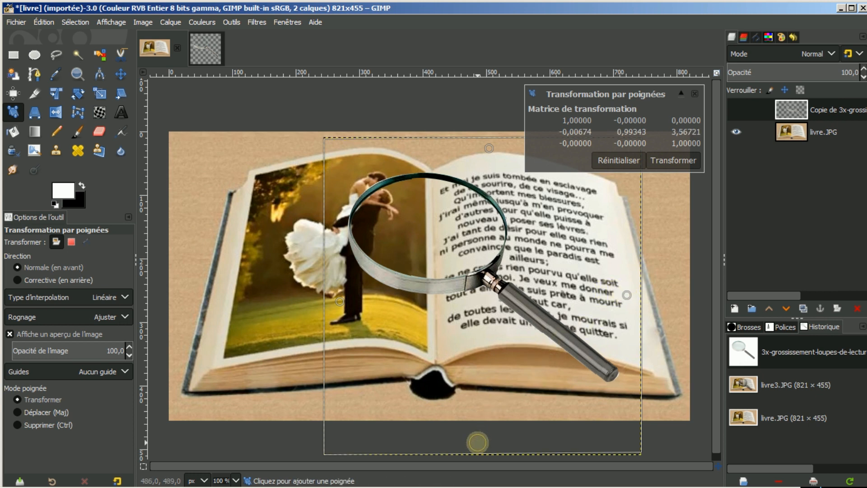
click(477, 442)
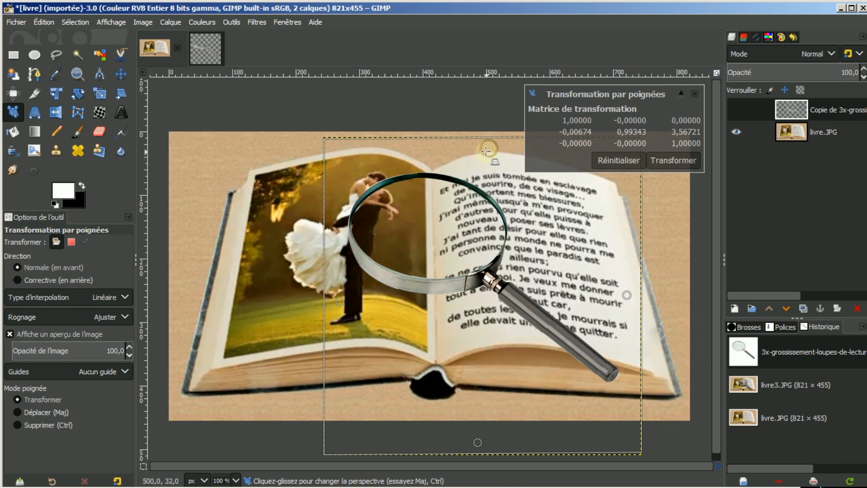
drag(487, 150, 487, 133)
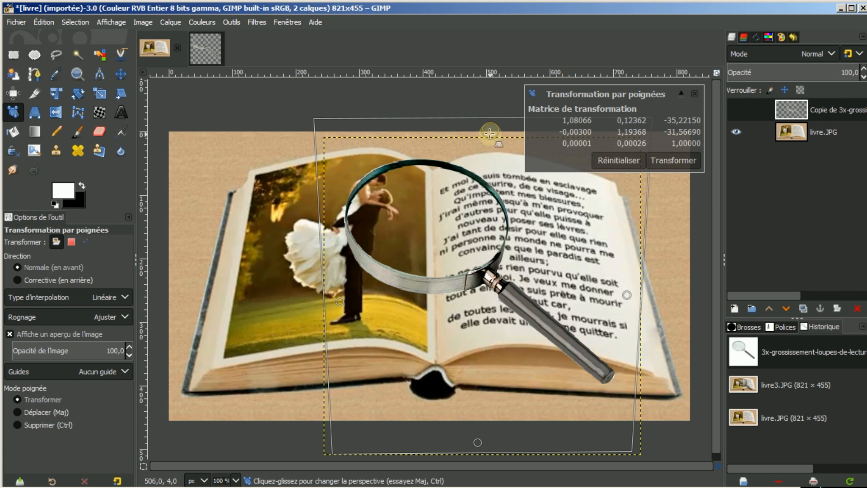
click(673, 161)
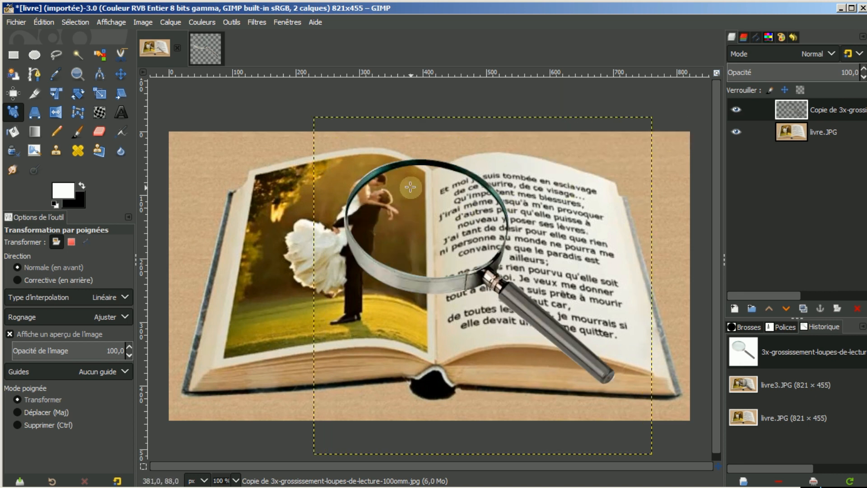
click(121, 74)
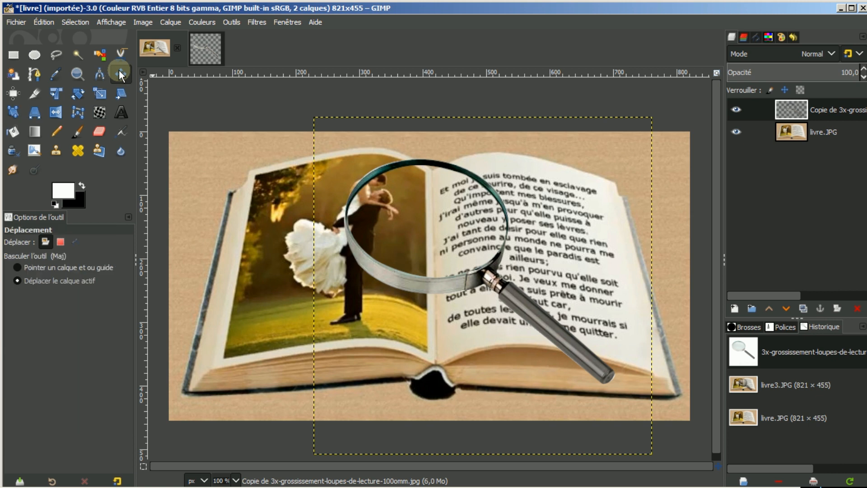
drag(433, 218, 437, 229)
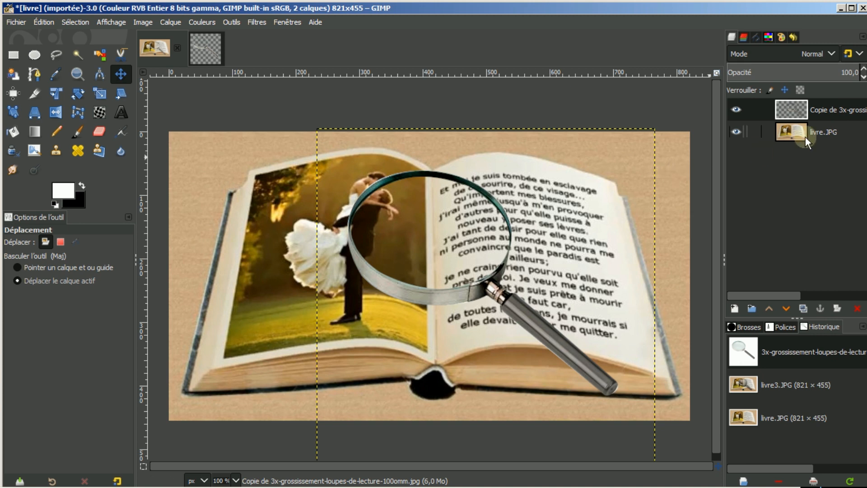
Hide the livre.JPG layer and select the transparent lens interior on the magnifier layer with Fuzzy Select at threshold 29.1.
click(737, 130)
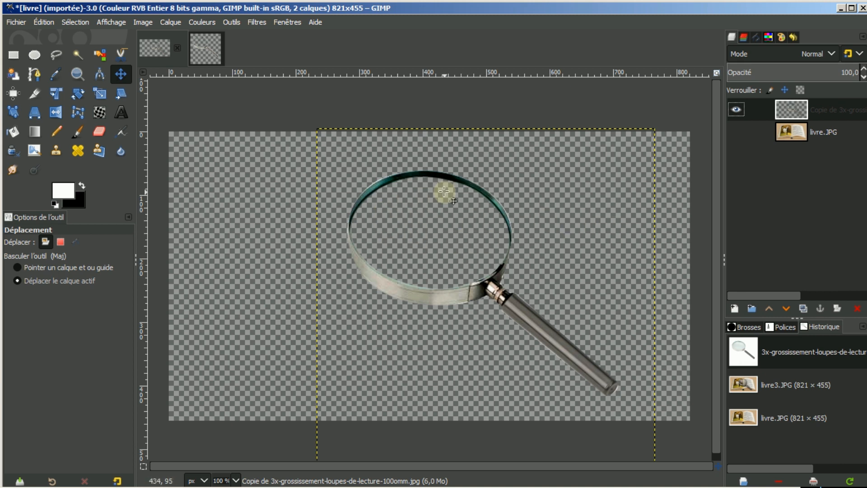
click(78, 54)
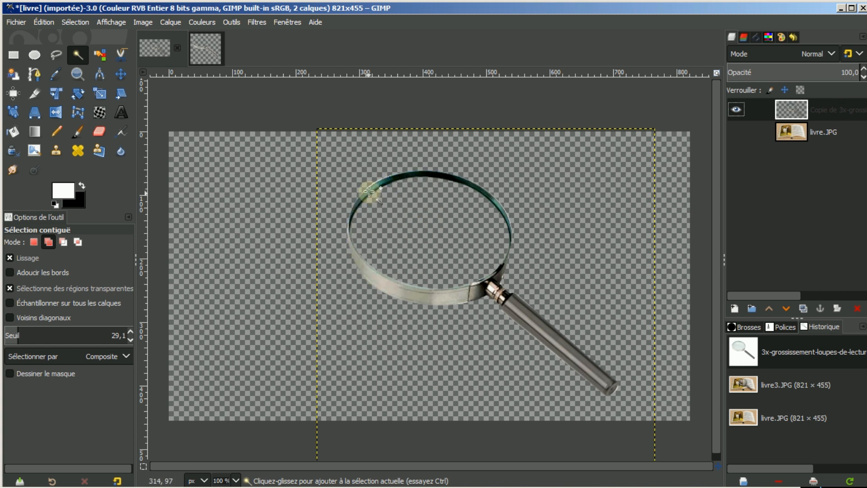
click(435, 227)
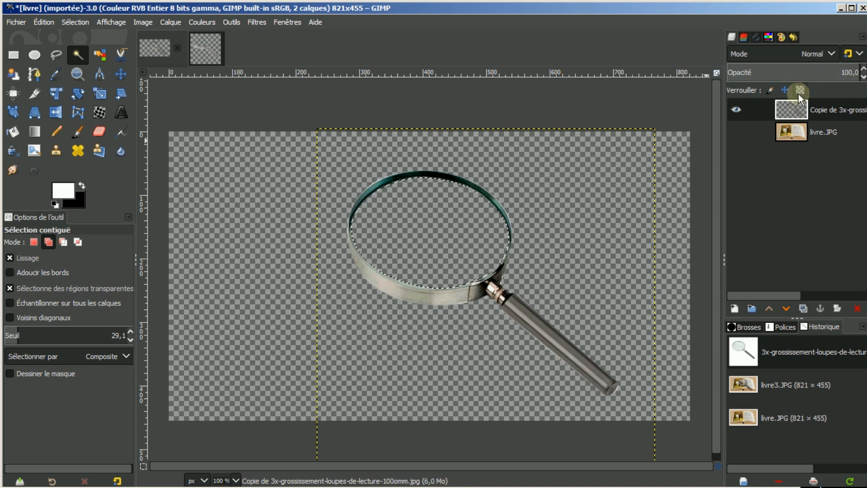
Show the livre.JPG layer again and duplicate it with the magnifier temporarily hidden, keeping the lens selection active.
click(790, 129)
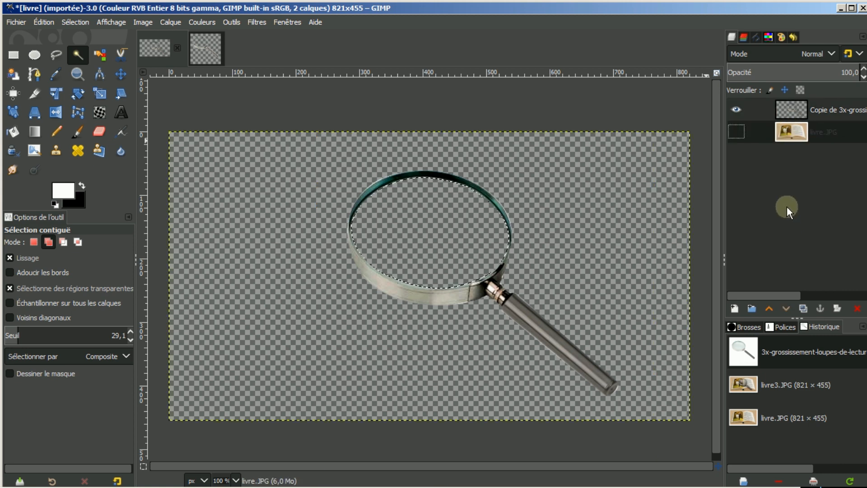
click(737, 132)
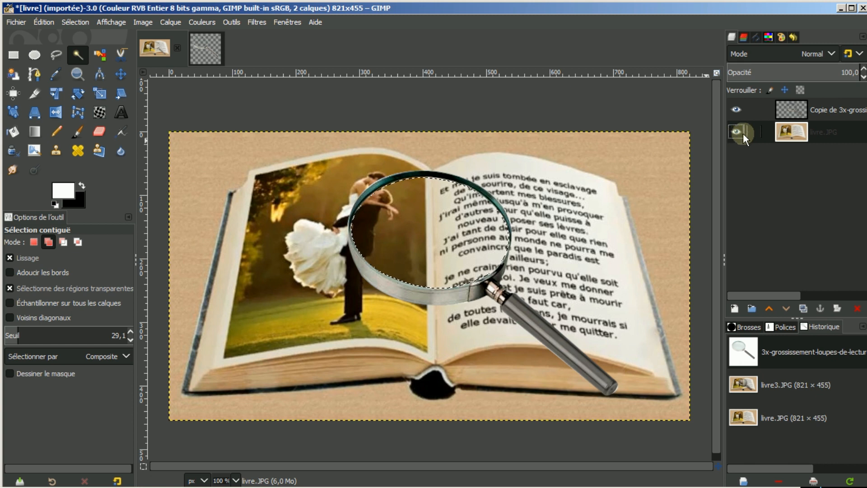
click(737, 109)
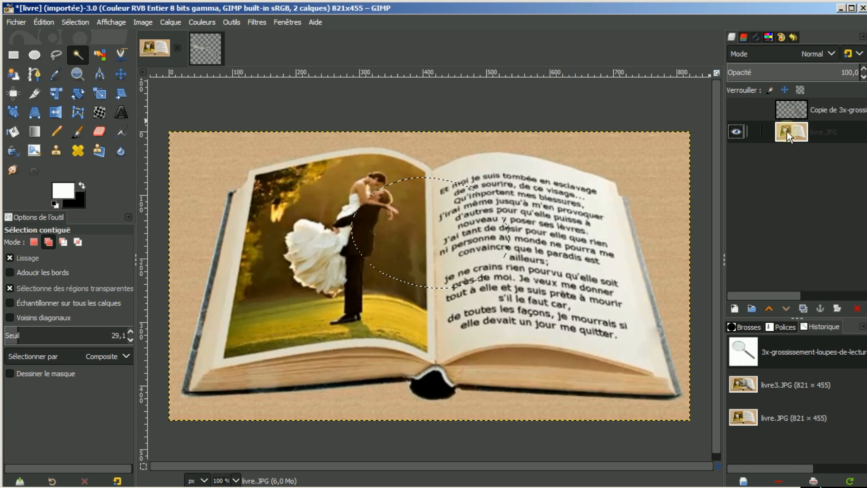
click(804, 309)
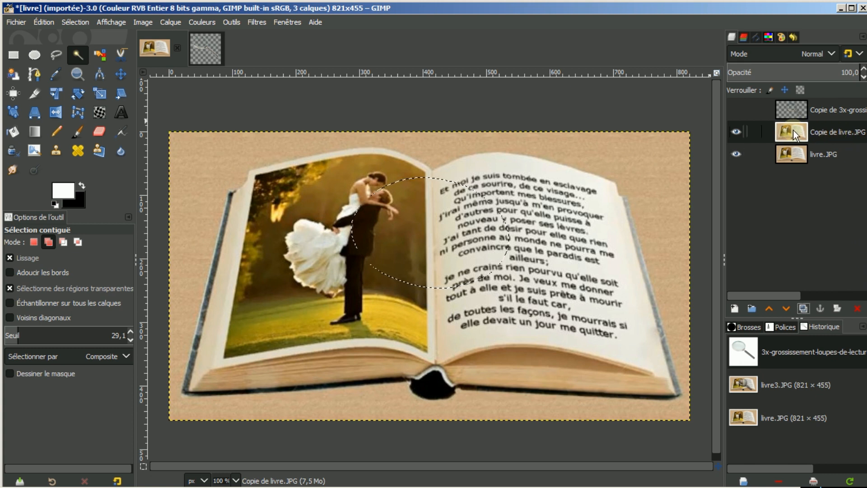
click(737, 108)
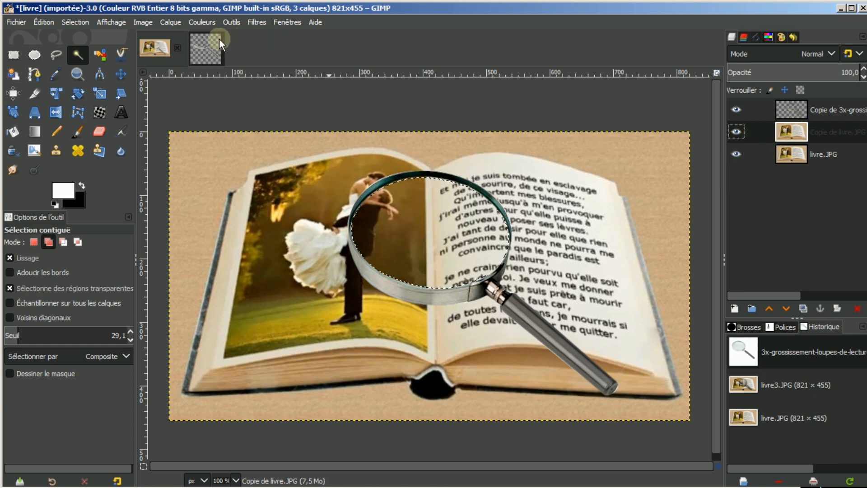
Sharpen the lens area of the duplicated book layer with Unsharp Mask at radius 3.000, amount 0.500 and threshold 0.000, comparing before and after.
click(257, 25)
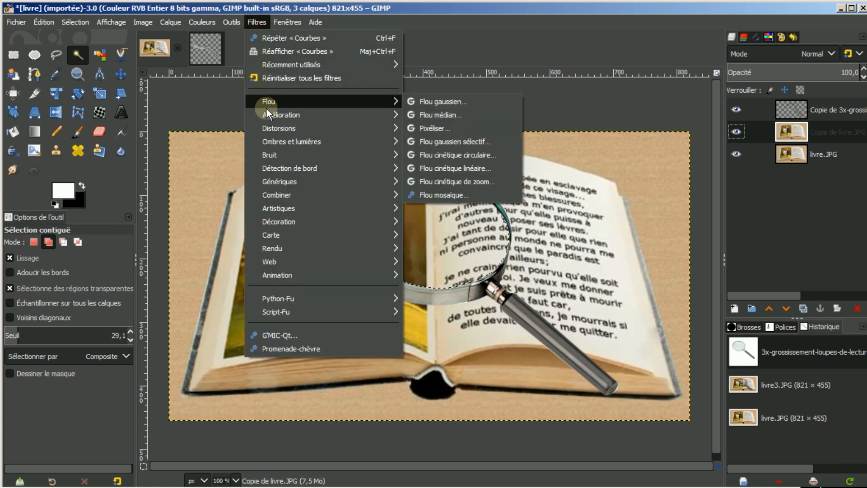
mouse_move(265, 115)
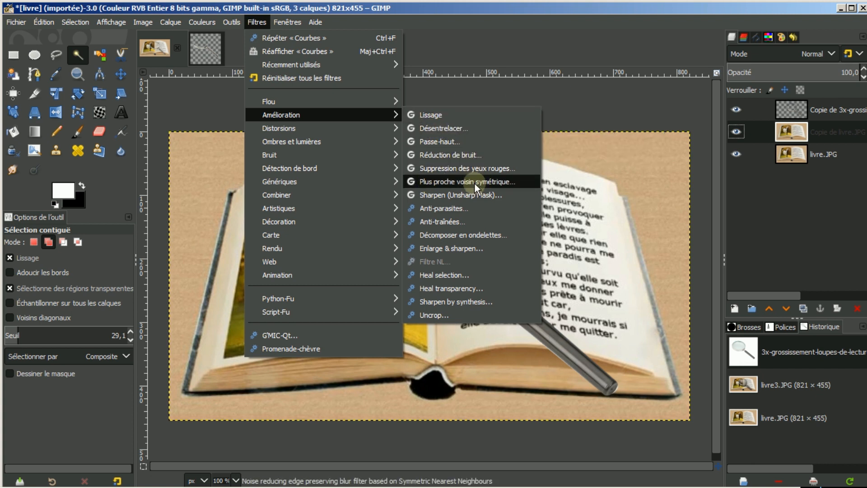
click(446, 195)
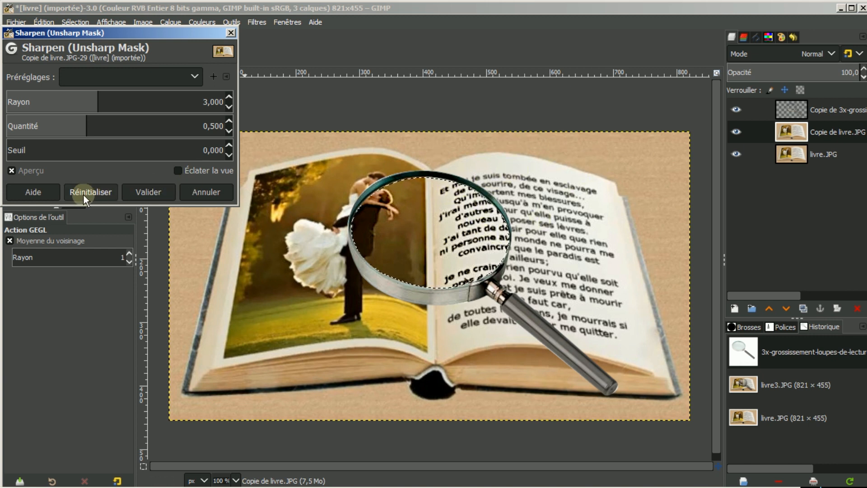
click(181, 170)
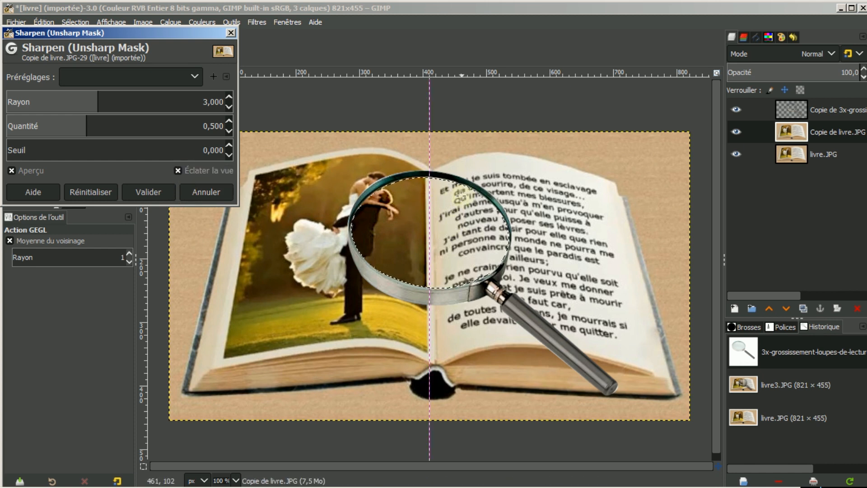
click(178, 171)
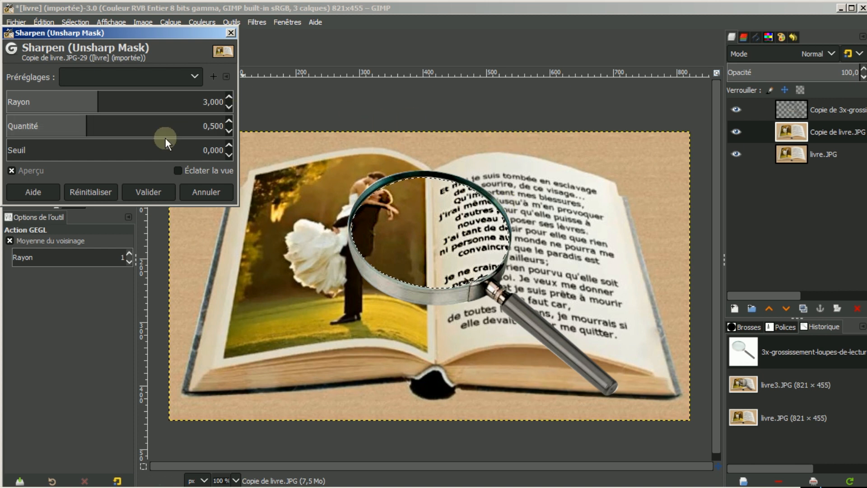
click(146, 191)
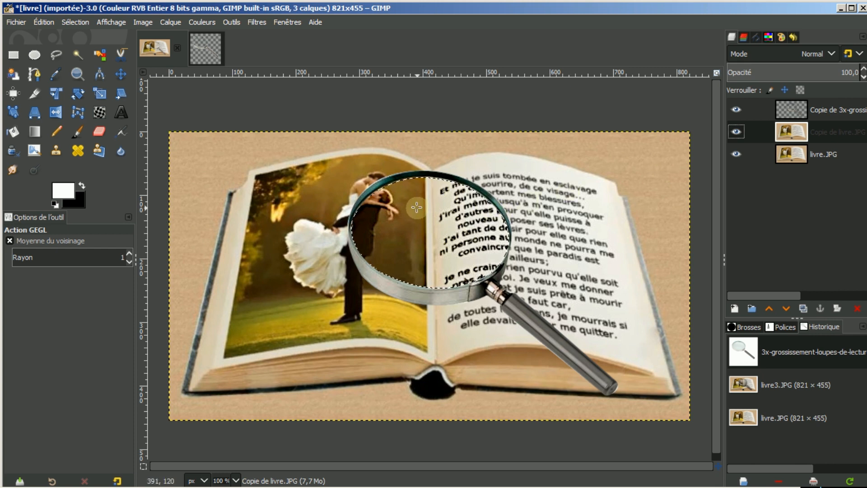
Erase everything outside the lens on the duplicated book layer by inverting the selection, hide livre.JPG, and invert the selection back to the lens.
click(76, 22)
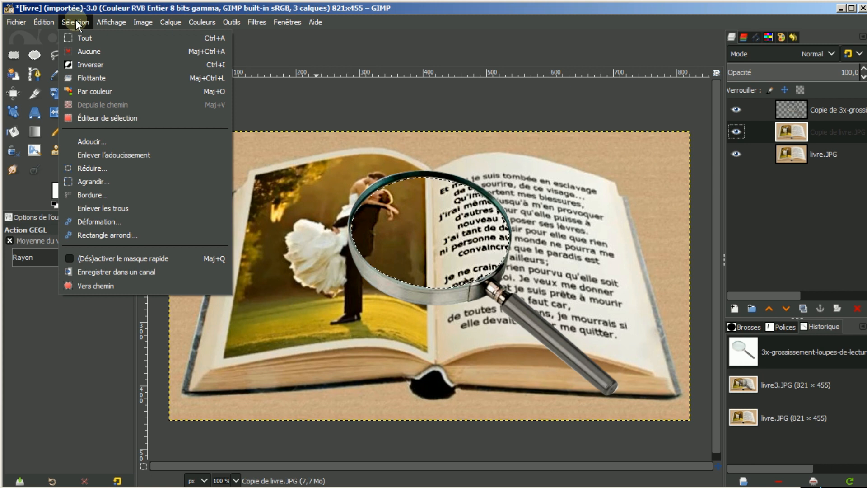
click(78, 64)
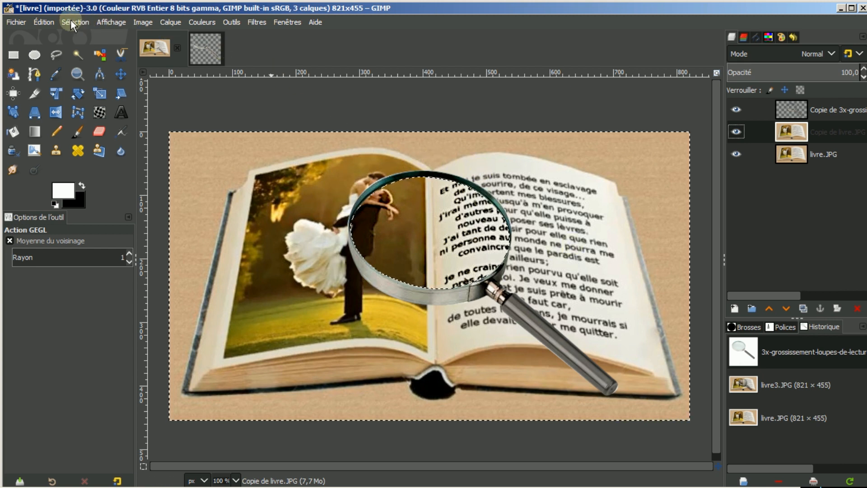
click(40, 21)
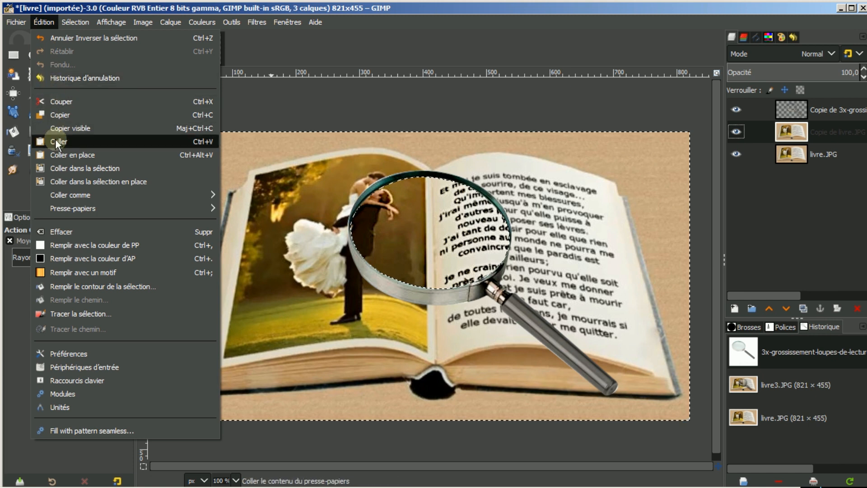
click(58, 231)
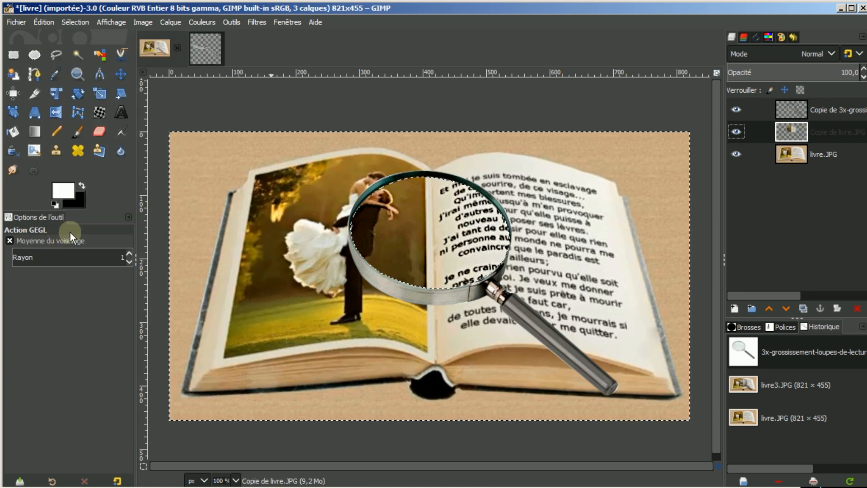
click(736, 152)
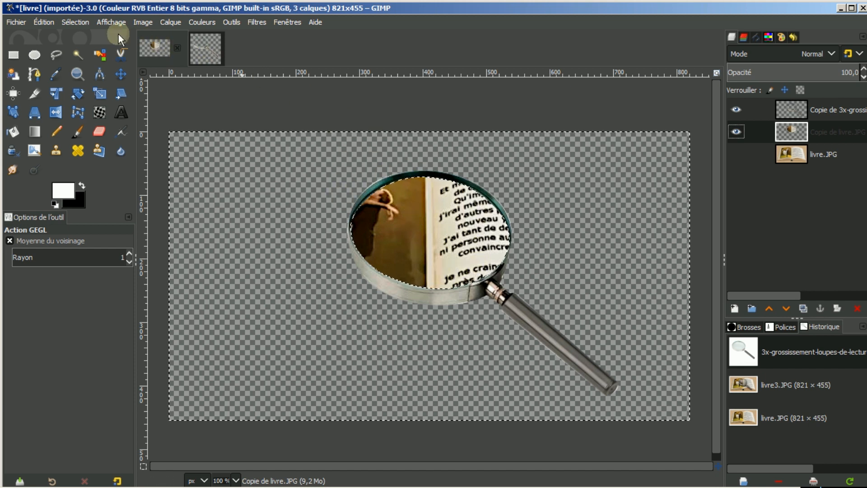
click(79, 21)
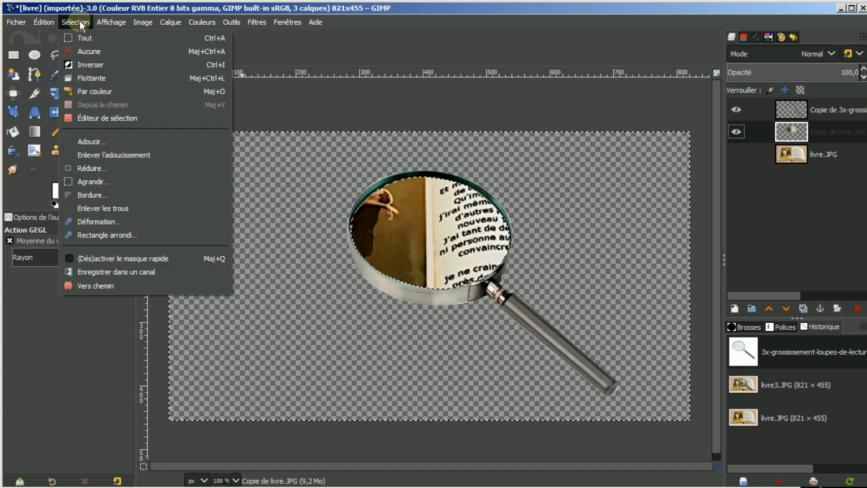
click(80, 63)
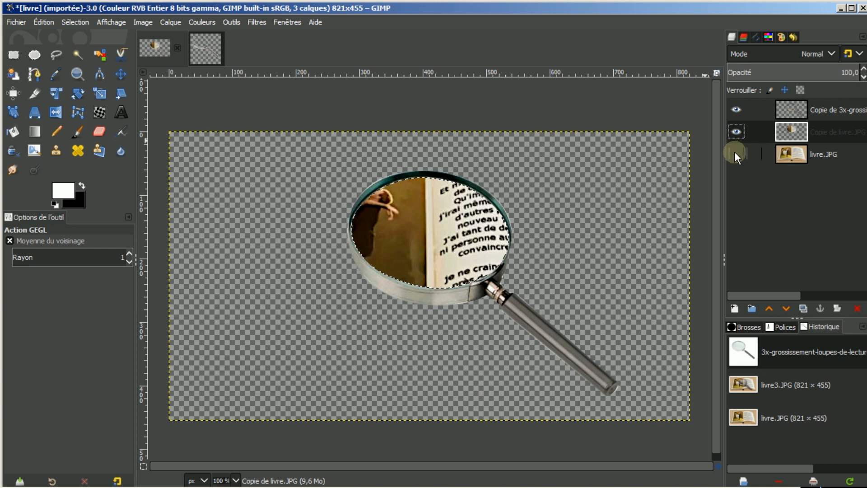
Spherize the lens area of the duplicated book layer with angle of view 79.01 and amount 0.640, checking it with the magnifier shown and hidden.
click(736, 110)
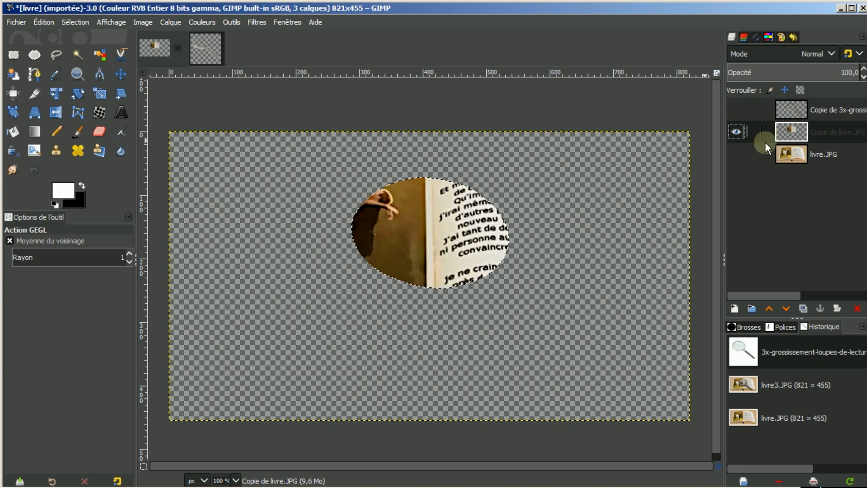
click(736, 154)
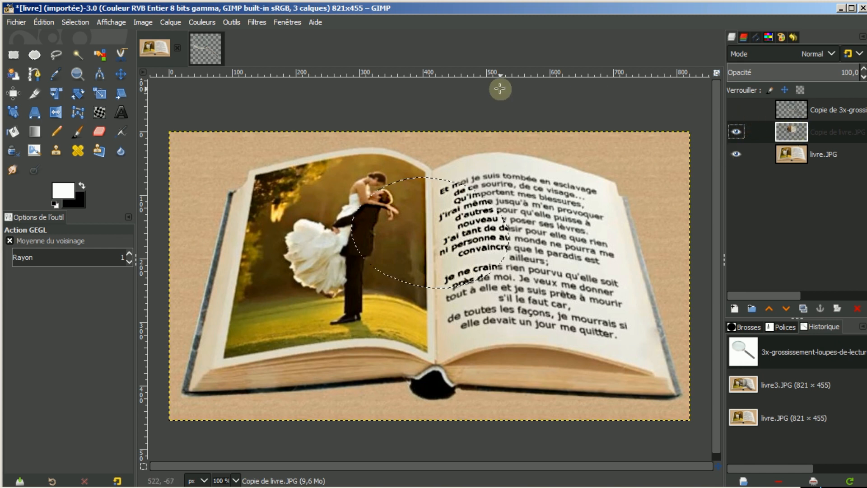
click(253, 19)
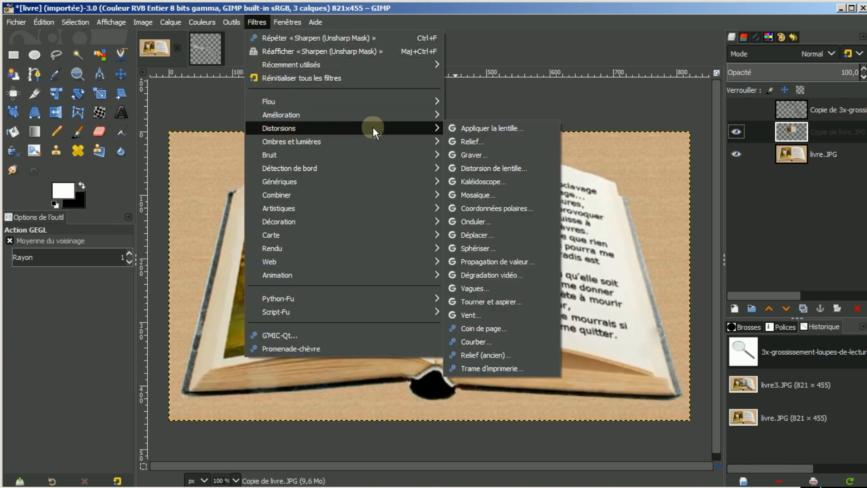
click(469, 248)
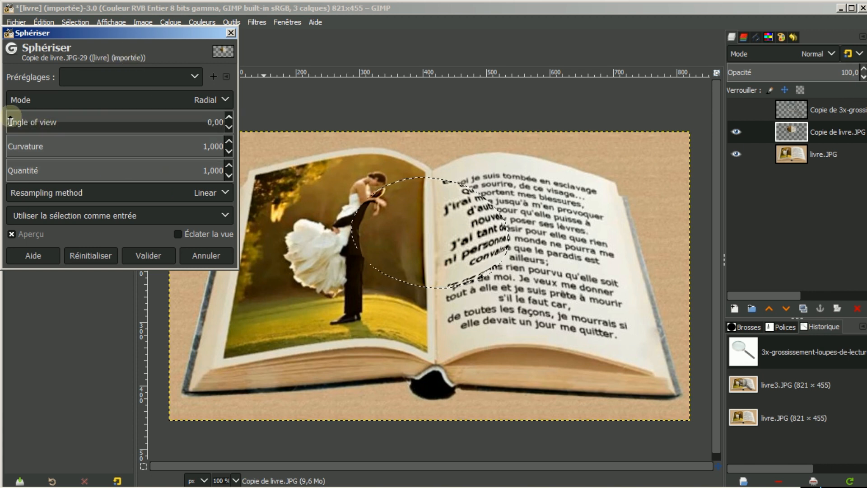
mouse_move(11, 123)
mouse_down()
mouse_move(108, 122)
mouse_move(25, 120)
mouse_up()
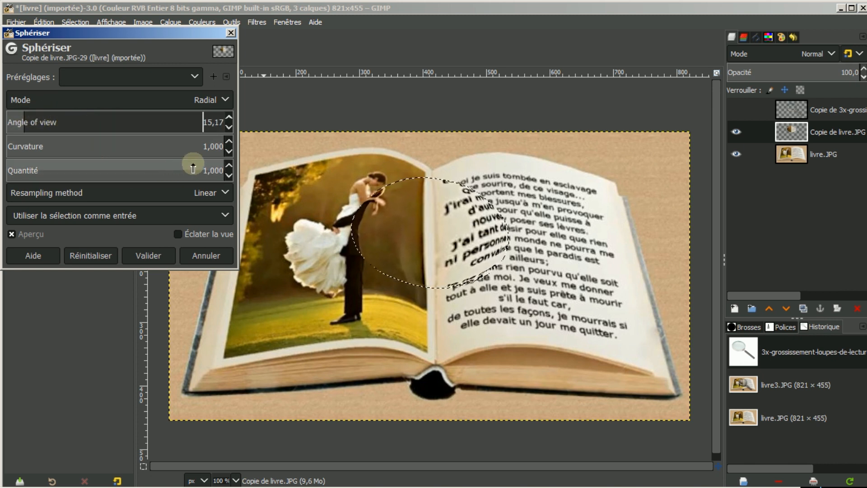
drag(221, 167, 186, 159)
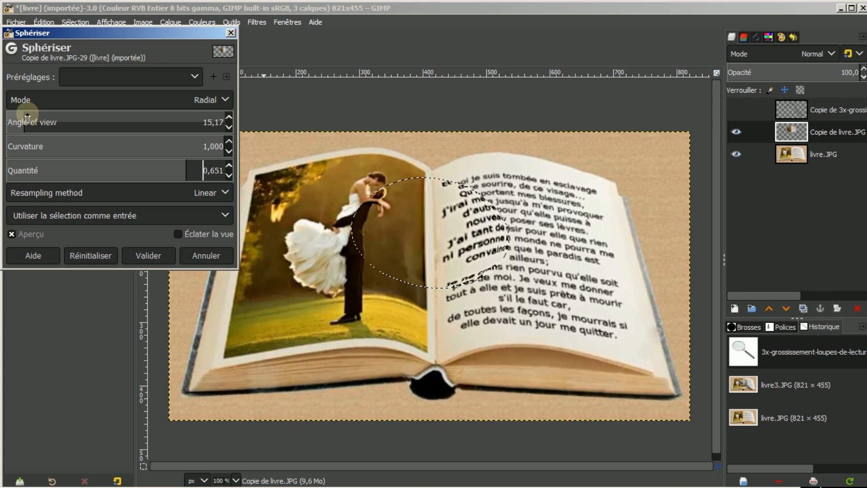
drag(33, 118, 102, 127)
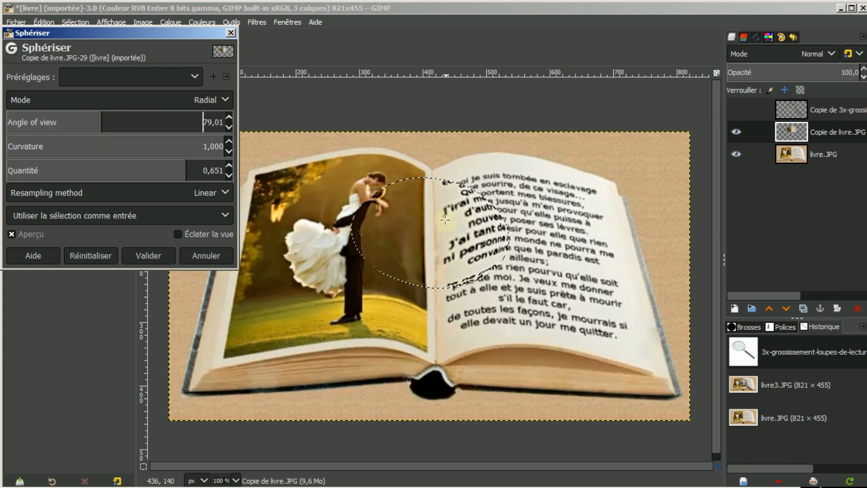
drag(197, 169, 186, 166)
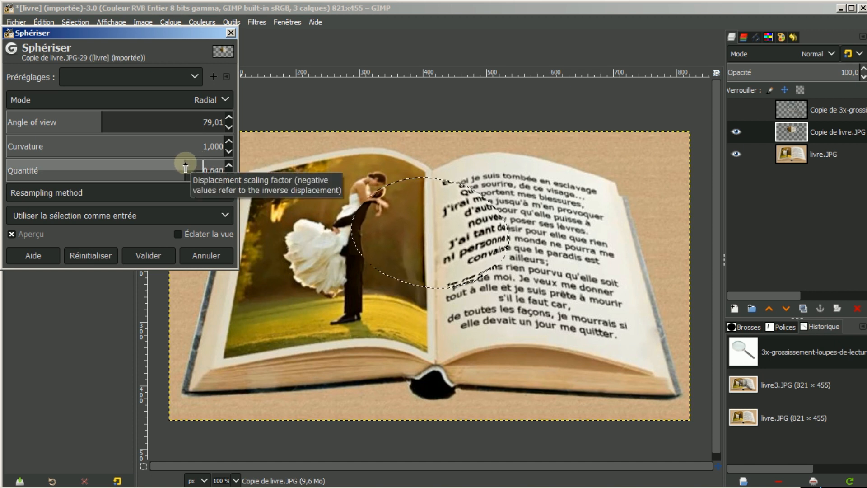
click(155, 254)
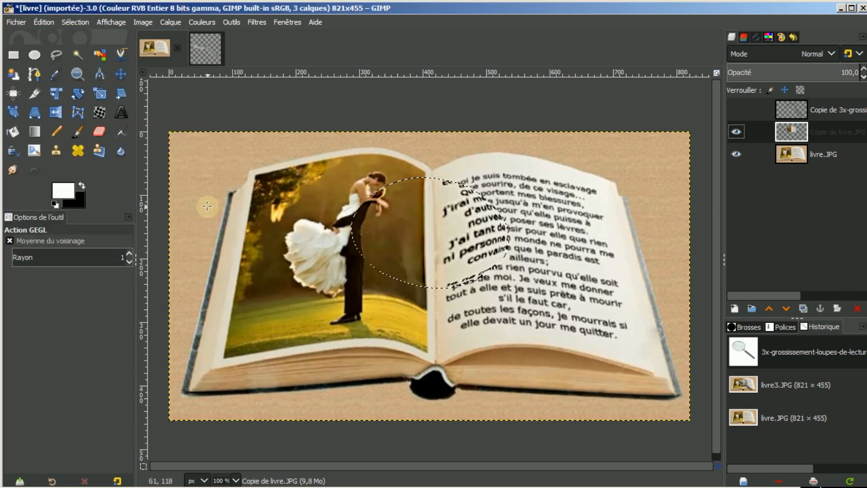
click(736, 110)
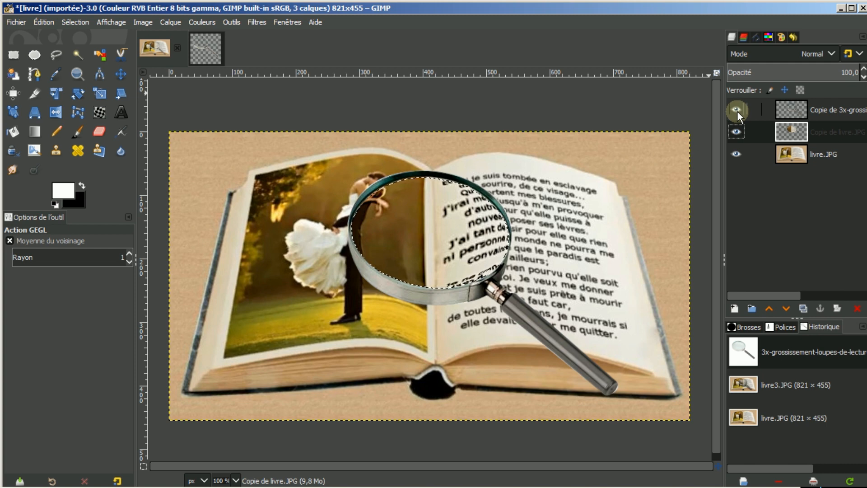
click(736, 110)
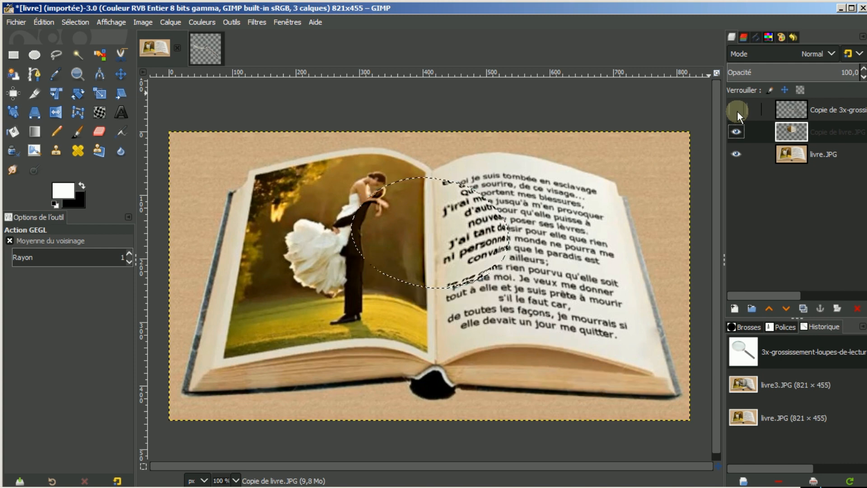
Hide the livre.JPG layer and add a new transparent layer above the book copy.
click(735, 153)
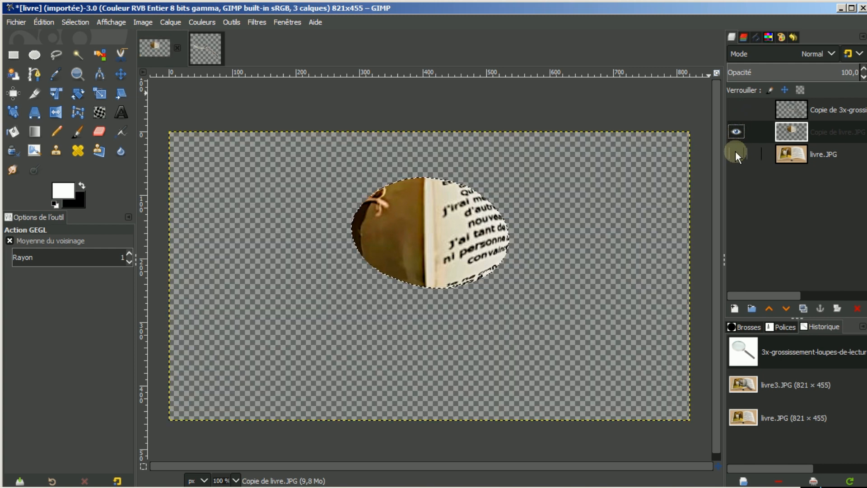
click(735, 308)
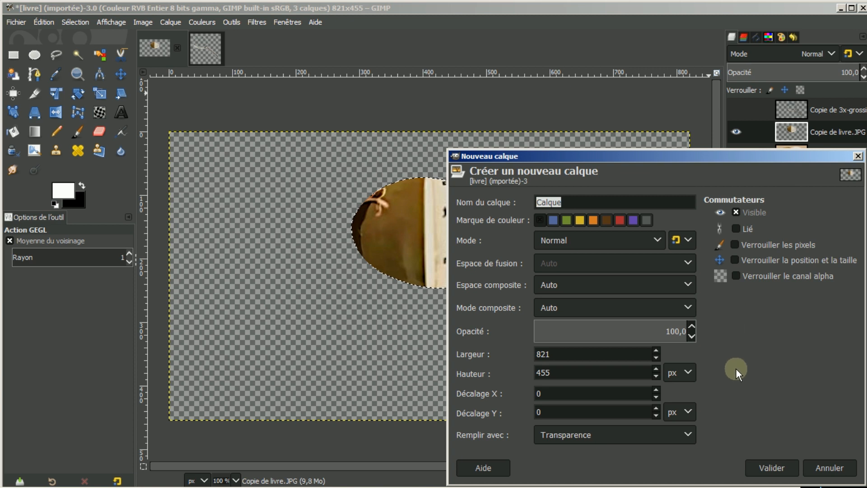
click(768, 468)
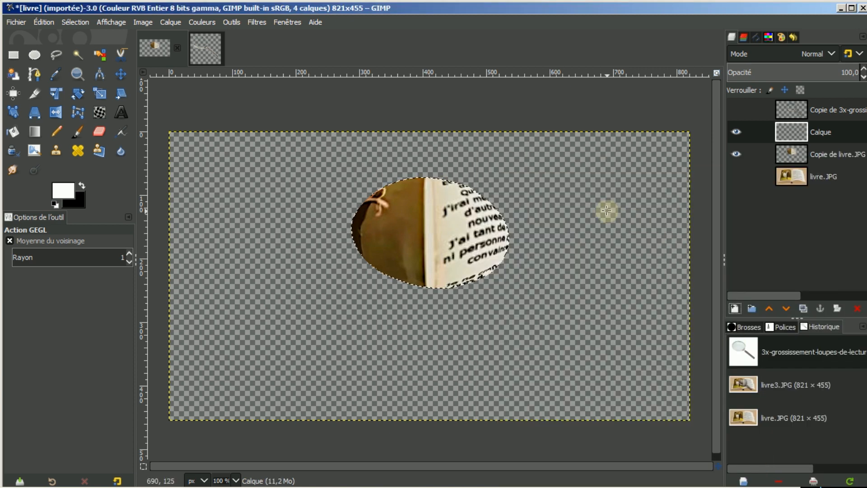
Set up the Gradient tool with black foreground, the PP vers Transparent gradient reversed, and a radial shape.
ctrl+scroll(573, 236, up, 1)
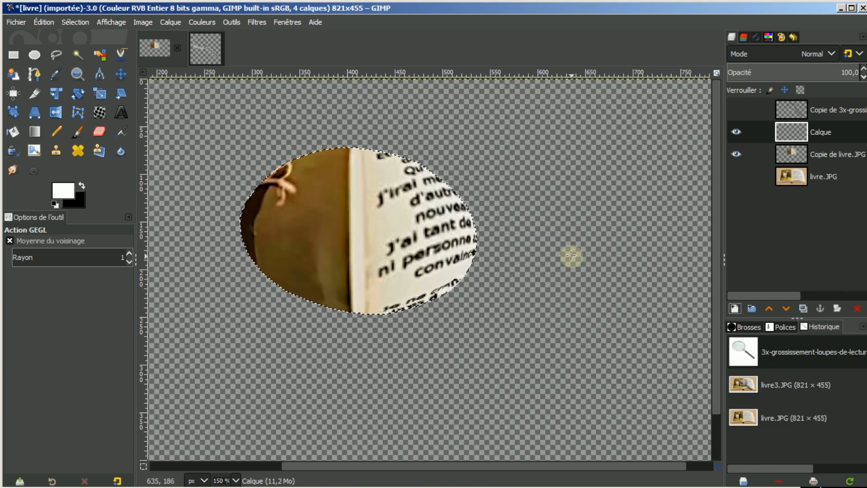
drag(523, 464, 468, 464)
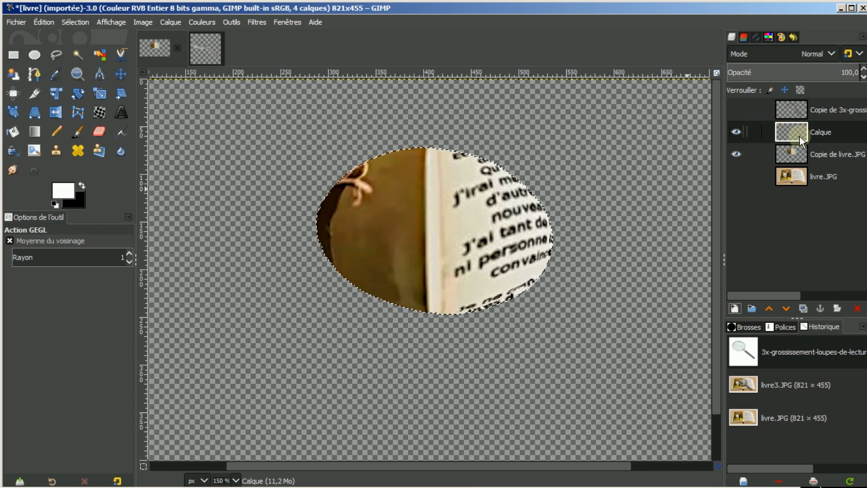
click(34, 134)
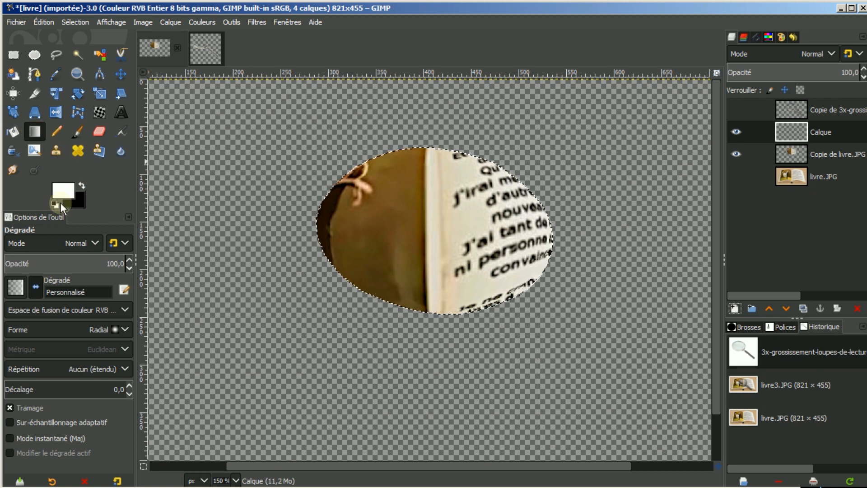
click(81, 185)
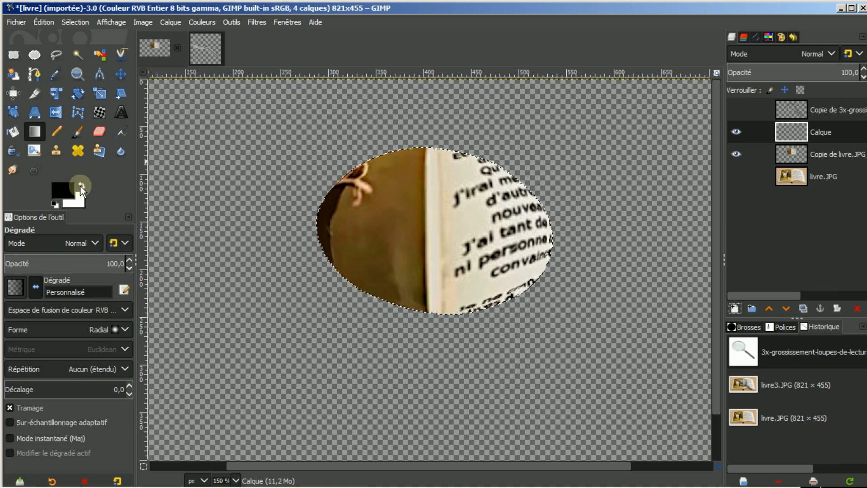
click(15, 285)
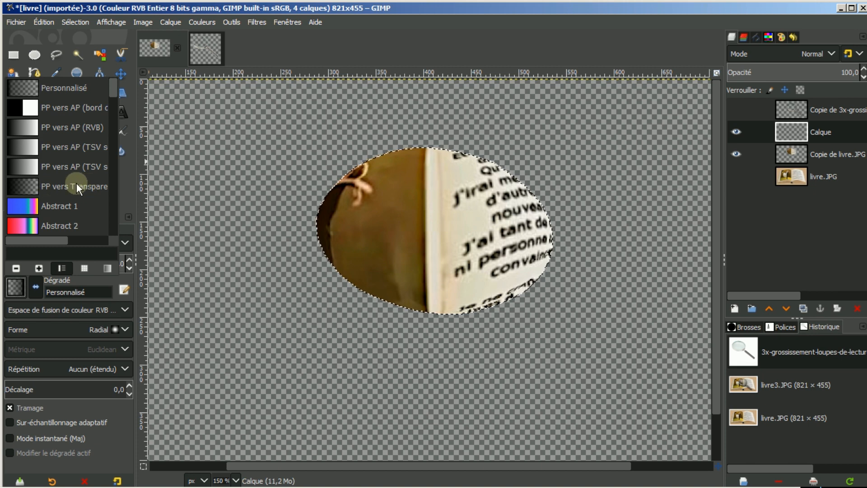
double_click(28, 182)
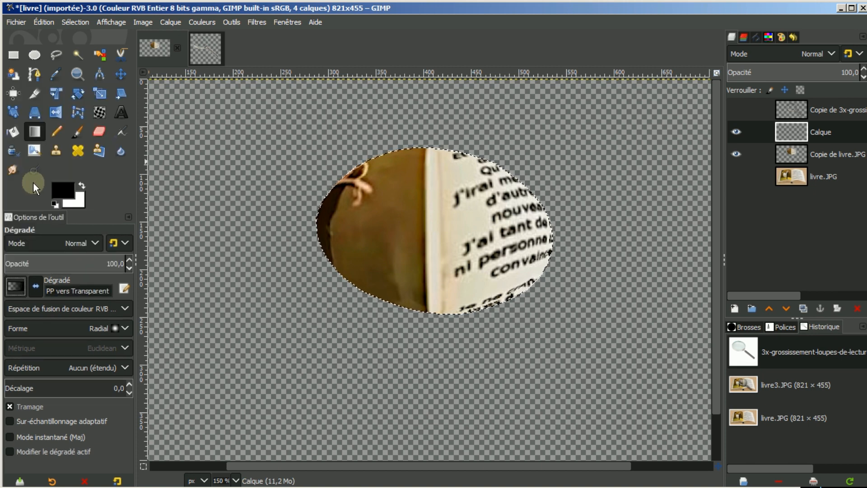
click(36, 288)
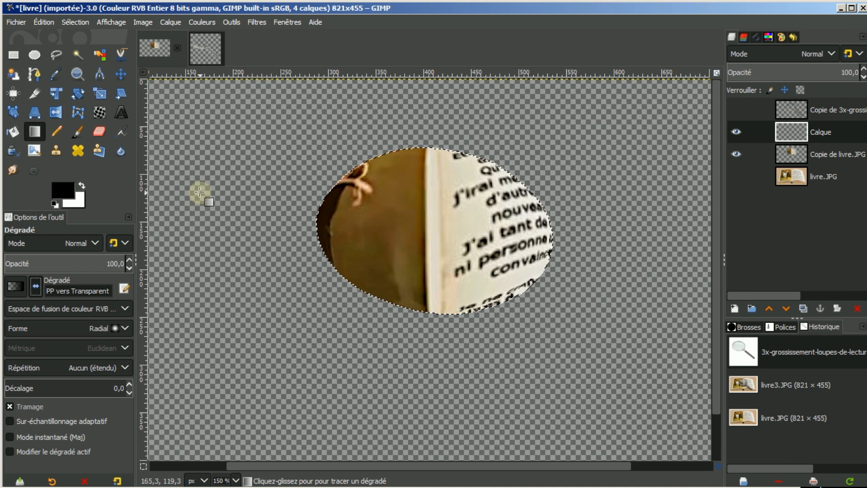
click(126, 329)
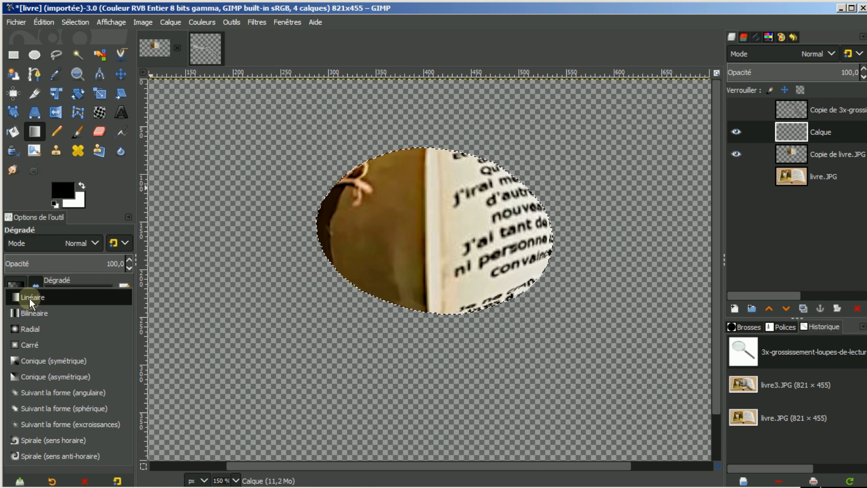
click(24, 335)
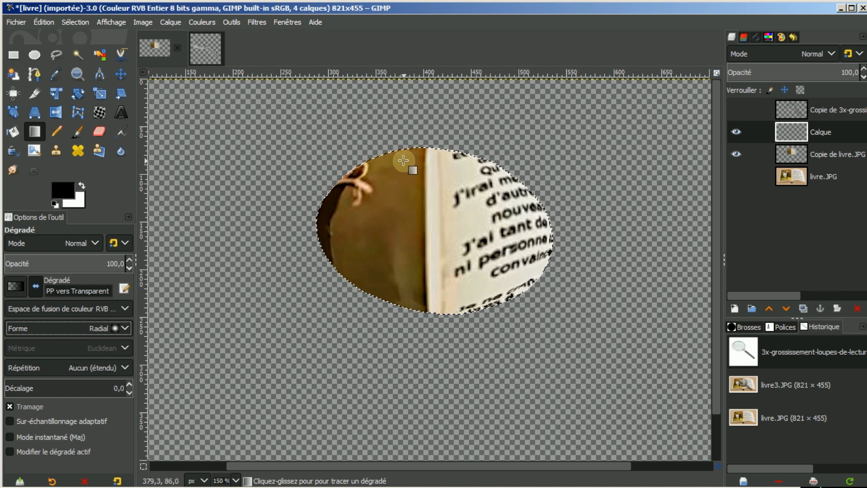
Draw a radial black shadow gradient across the lens from its upper edge to its lower edge, with the midpoint position at 10.28.
drag(403, 160, 476, 304)
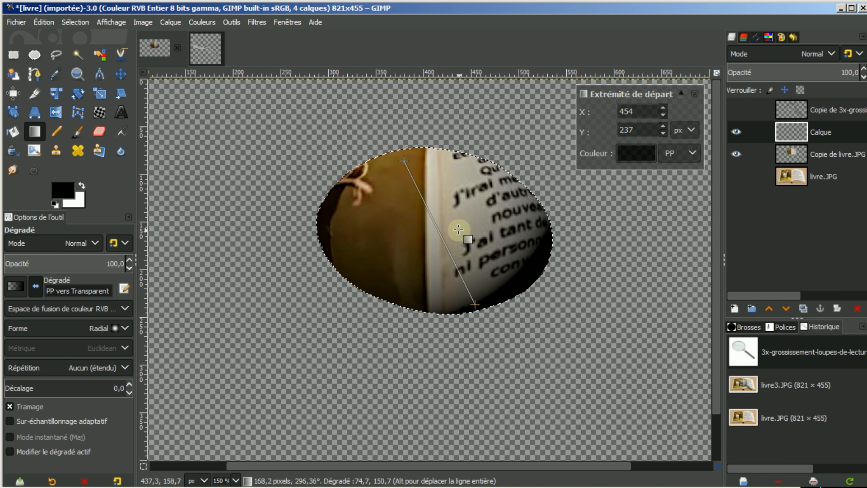
click(440, 232)
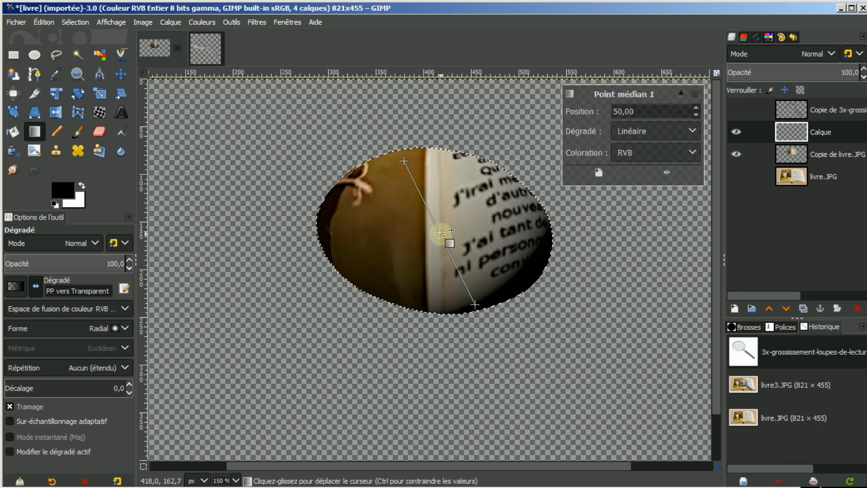
drag(440, 233, 440, 234)
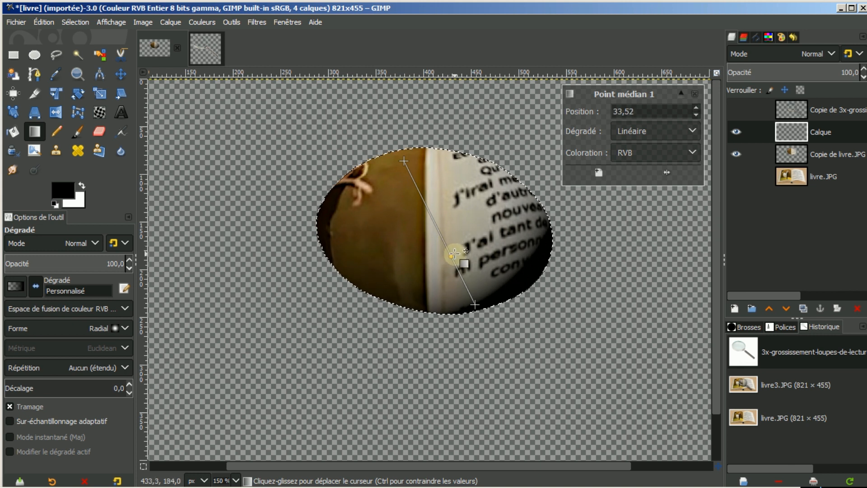
mouse_move(457, 261)
mouse_down()
mouse_move(469, 289)
mouse_move(437, 224)
mouse_up()
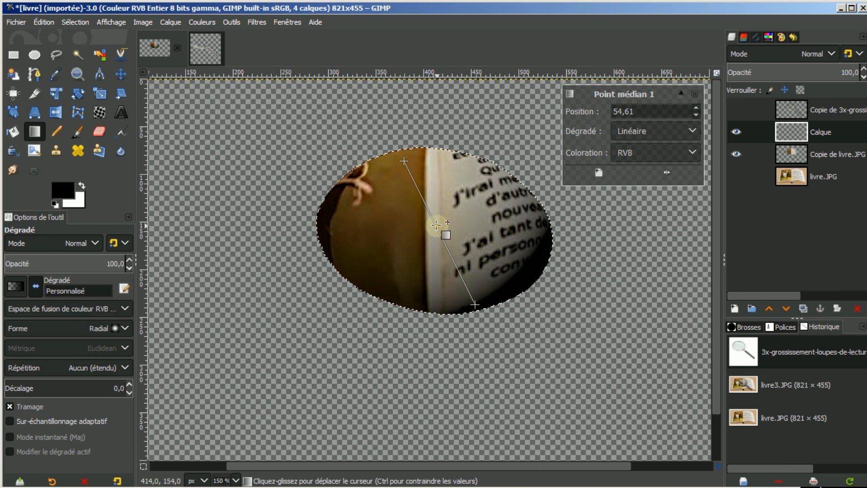
mouse_move(422, 193)
mouse_down()
mouse_move(417, 187)
mouse_move(449, 241)
mouse_up()
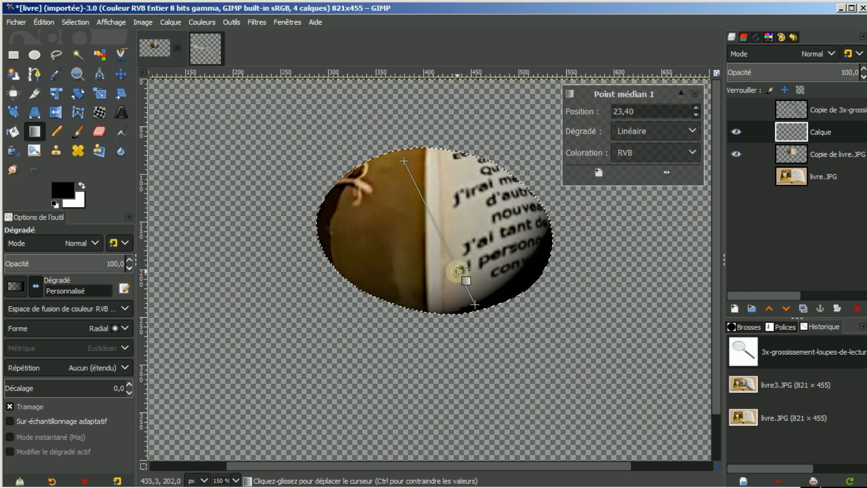
drag(456, 281, 463, 288)
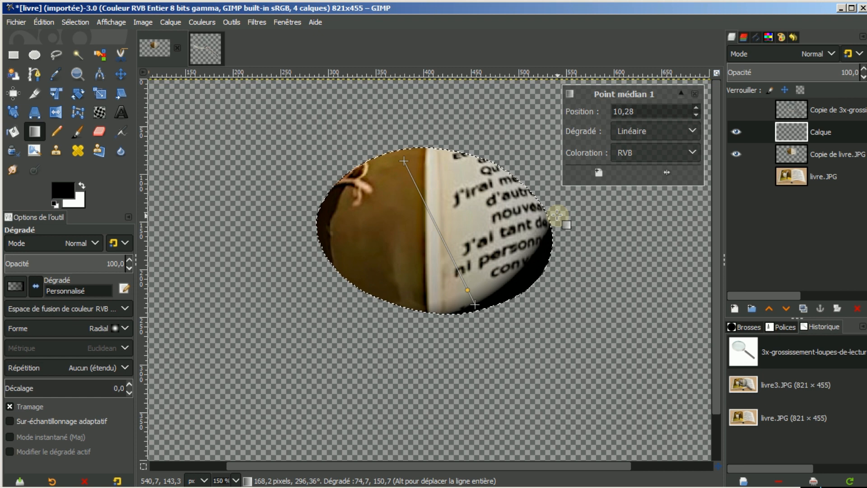
key(Return)
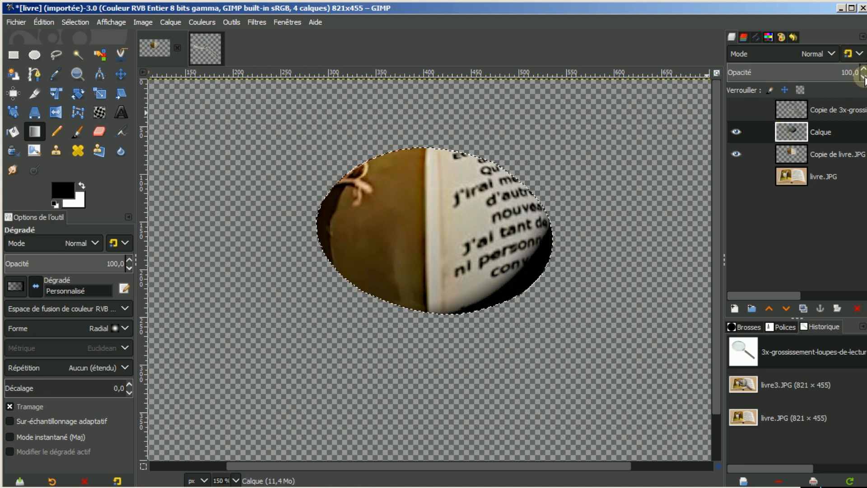
Lower the shadow gradient layer's opacity to 80.
click(864, 77)
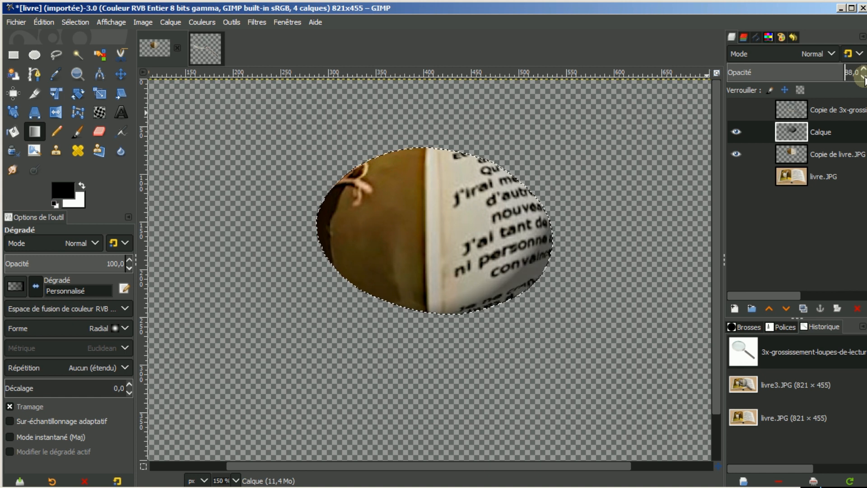
click(864, 79)
click(864, 79)
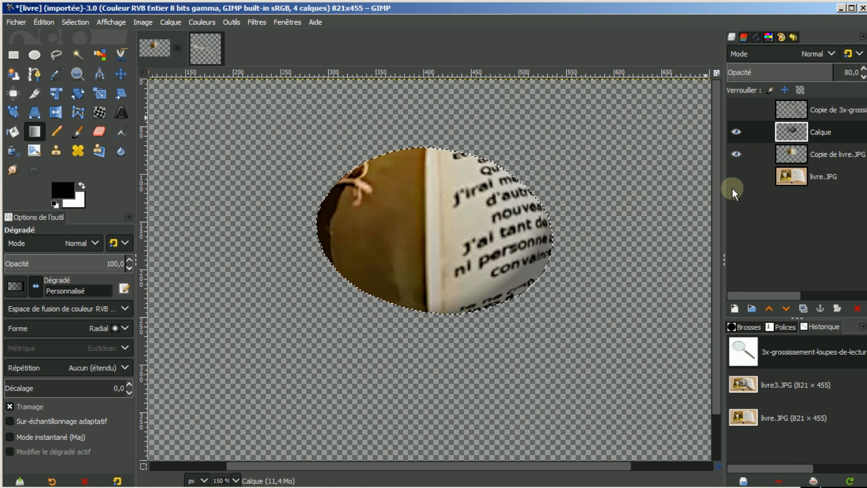
Add a transparent layer above the shadow and set up the Paintbrush with white foreground, the 2. Hardness 025 brush, and size 230.57.
click(735, 308)
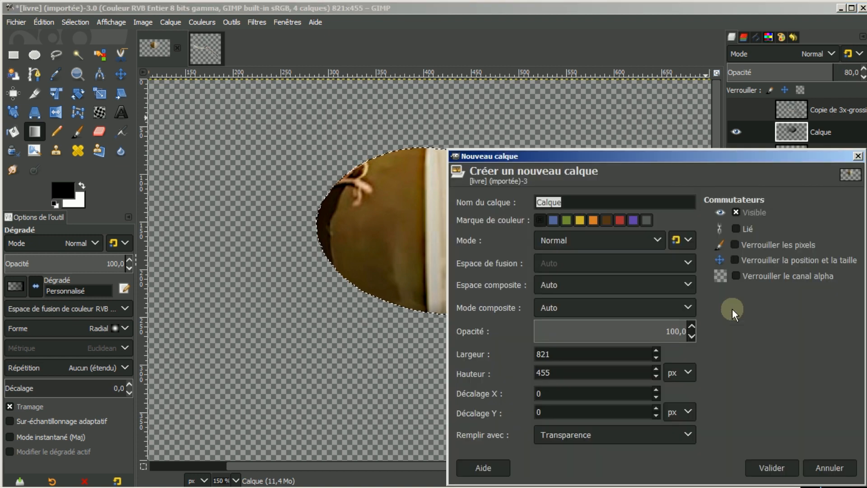
click(770, 467)
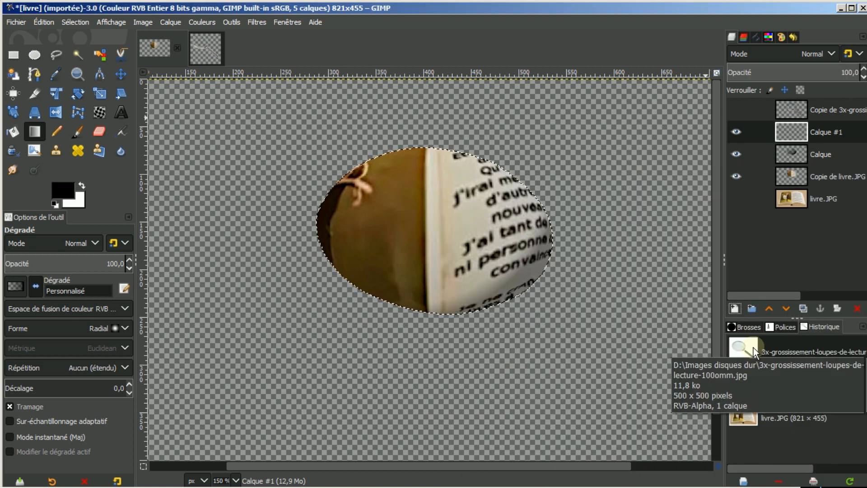
click(77, 131)
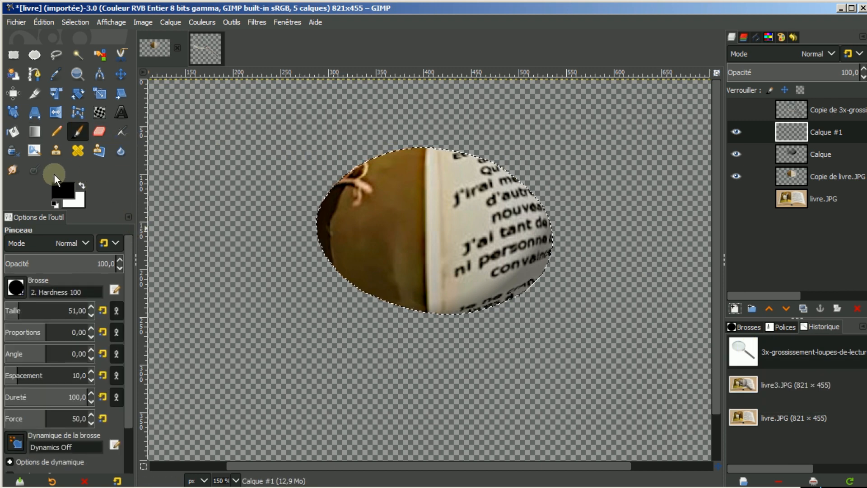
click(81, 183)
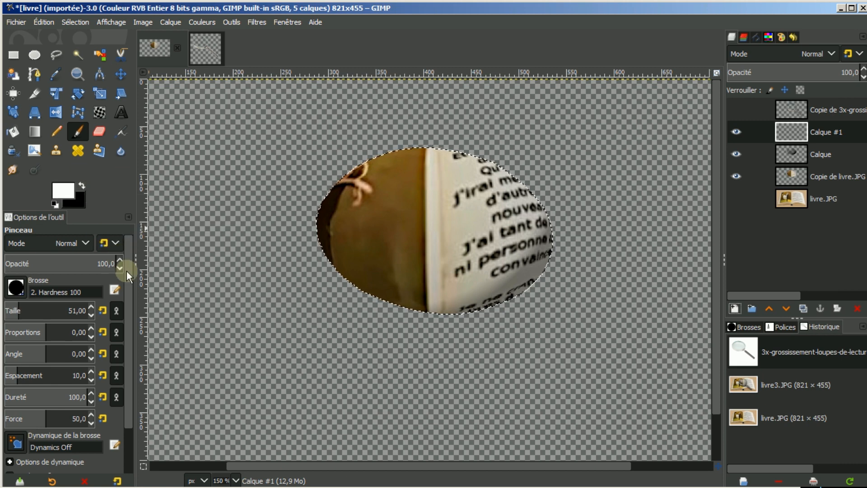
click(15, 286)
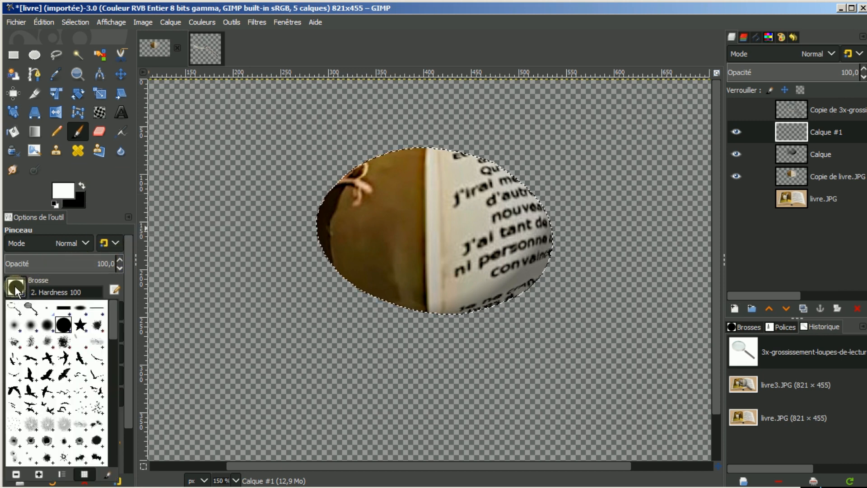
double_click(13, 326)
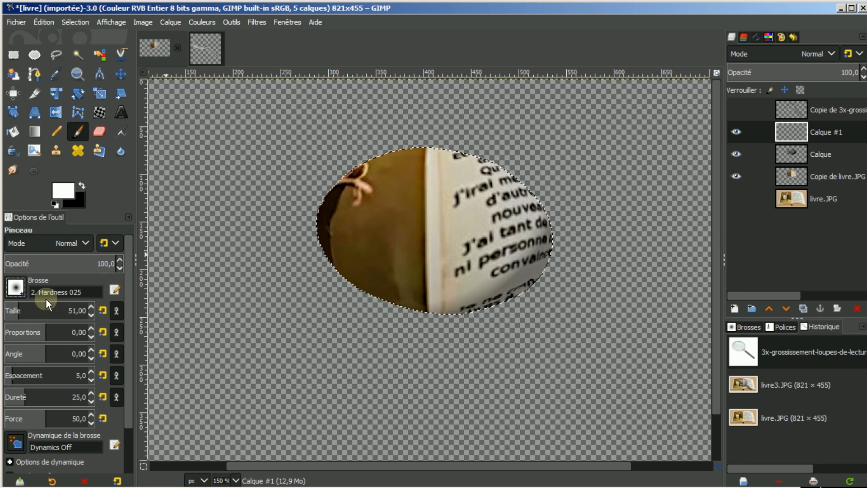
mouse_move(30, 309)
mouse_down()
mouse_move(50, 309)
mouse_move(40, 311)
mouse_up()
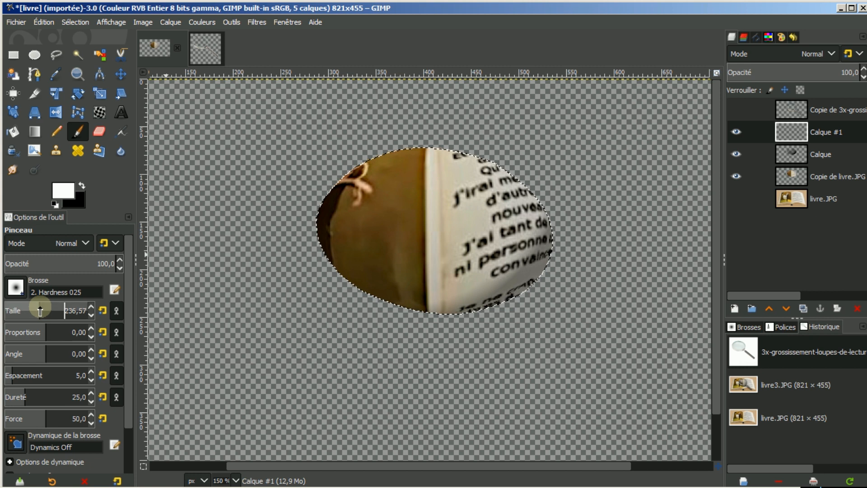
click(89, 315)
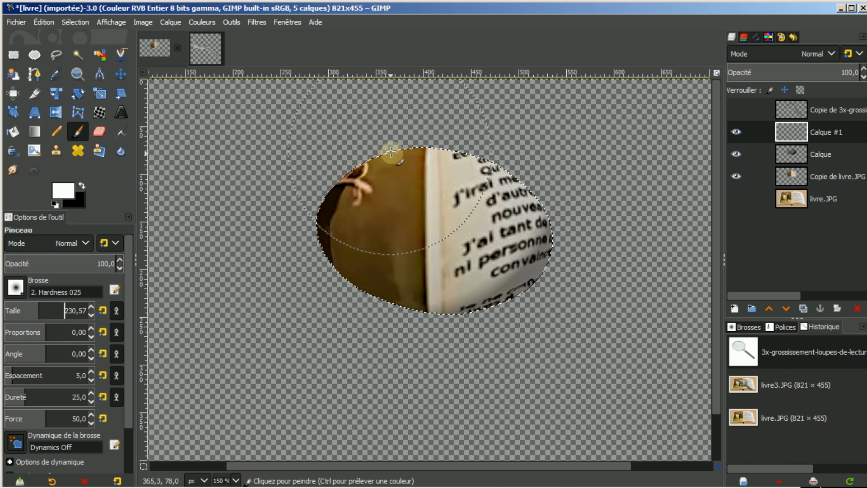
Paint one soft white highlight over the brown area inside the lens and set its layer's opacity to 80.
click(394, 202)
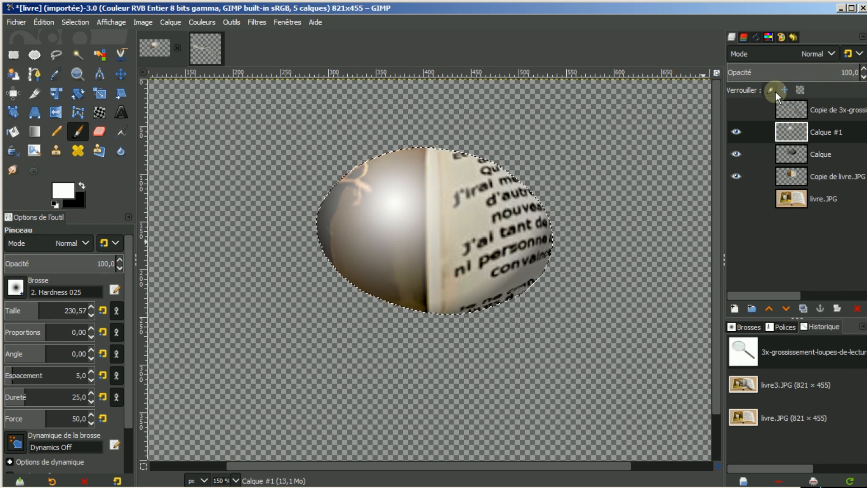
scroll(864, 78, down, 18)
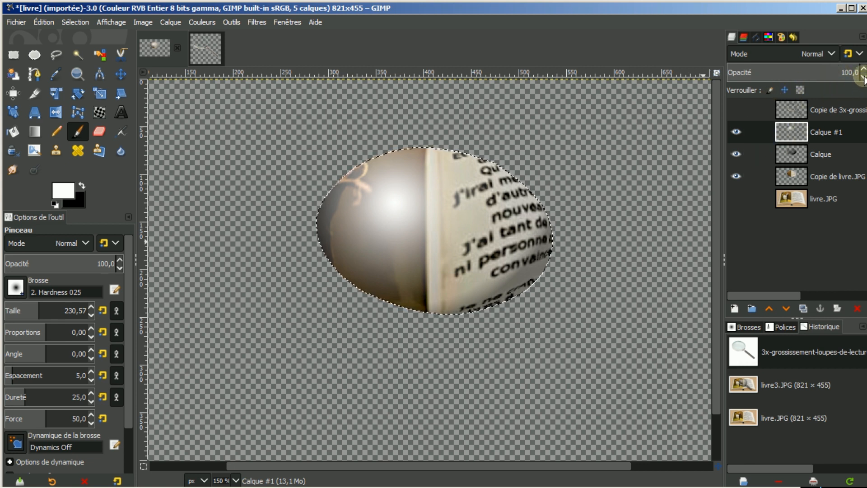
scroll(864, 76, down, 3)
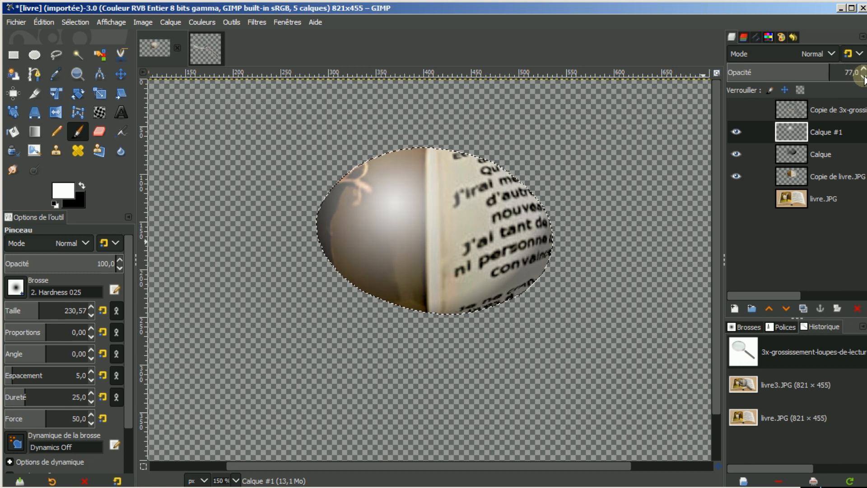
scroll(864, 74, up, 1)
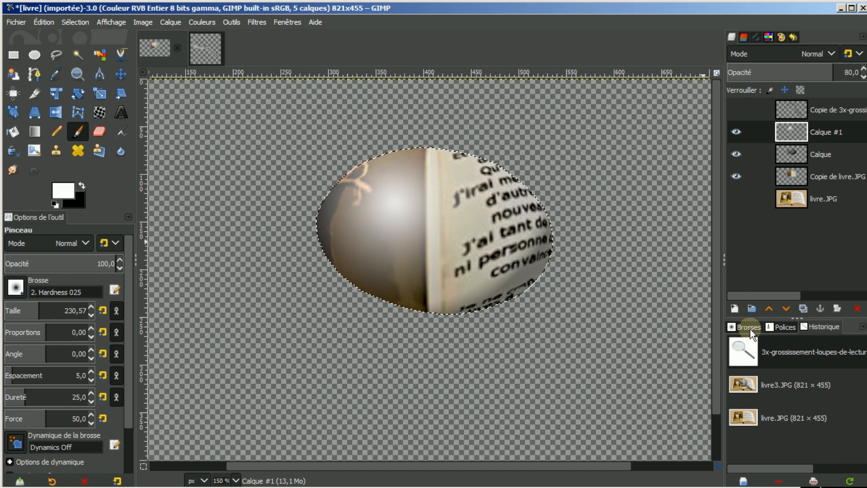
Add a transparent layer above the soft highlight and set the Paintbrush to the 2. Block 02 brush with an angle of -40.
click(734, 308)
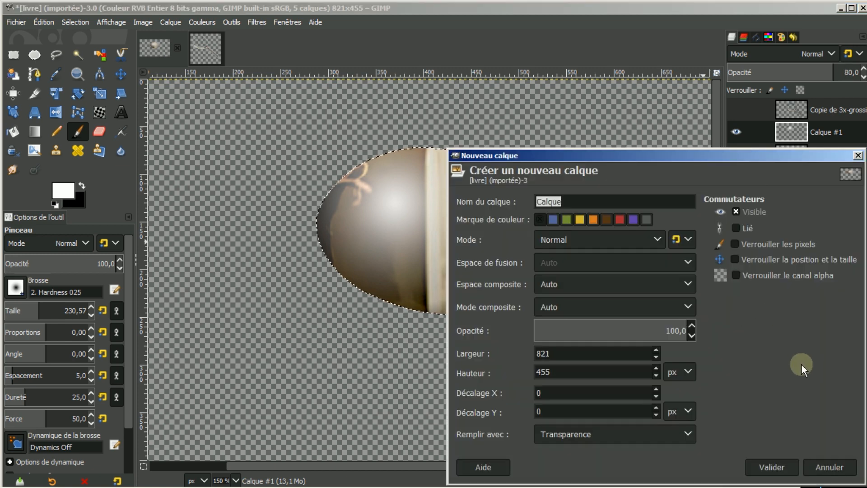
click(778, 467)
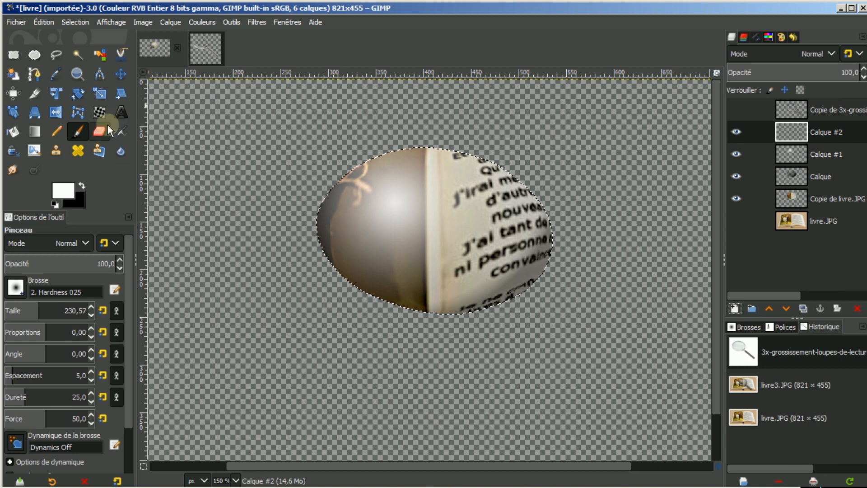
click(15, 288)
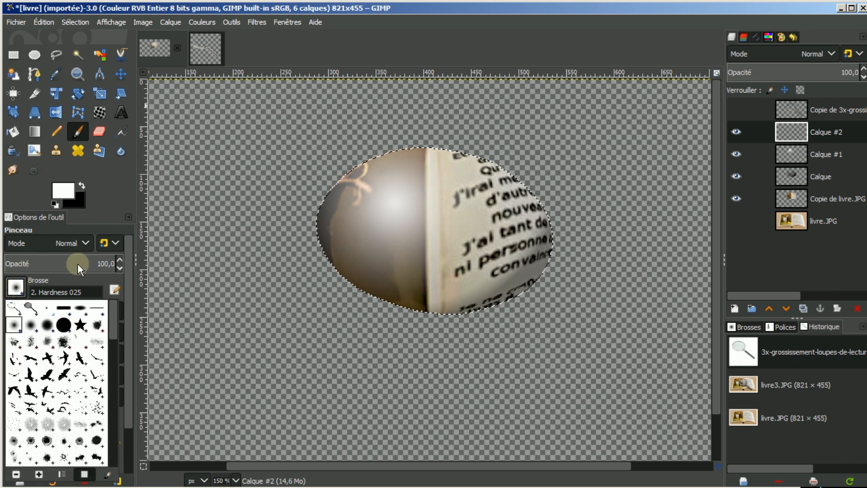
click(81, 307)
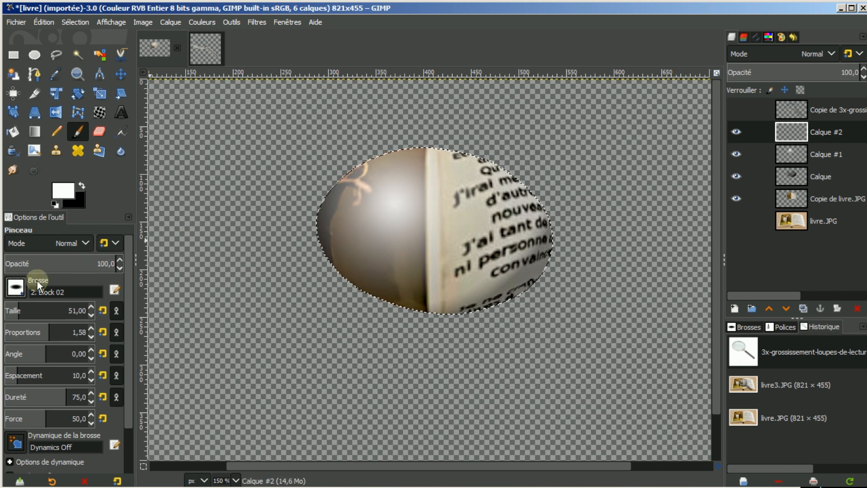
mouse_move(25, 354)
mouse_down()
mouse_move(43, 348)
mouse_move(38, 354)
mouse_up()
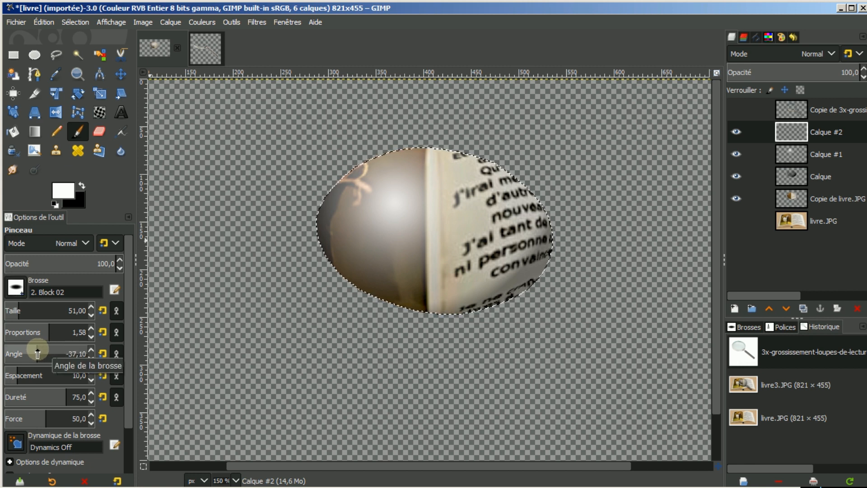
click(90, 359)
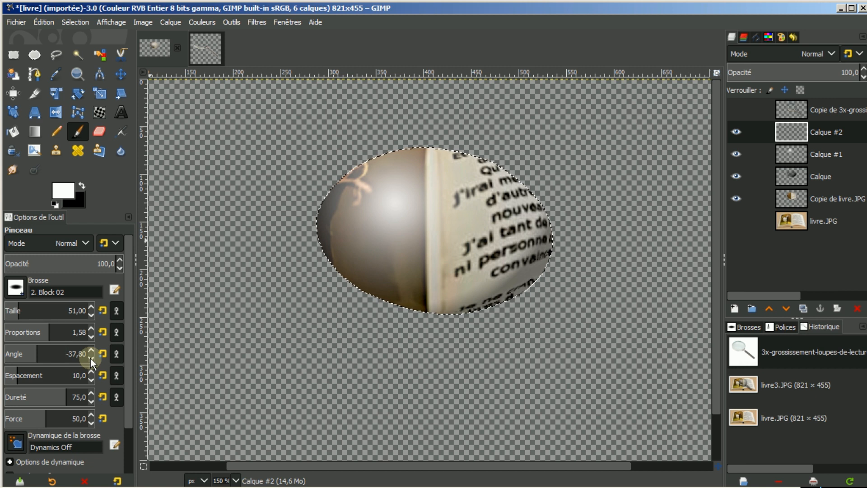
click(90, 358)
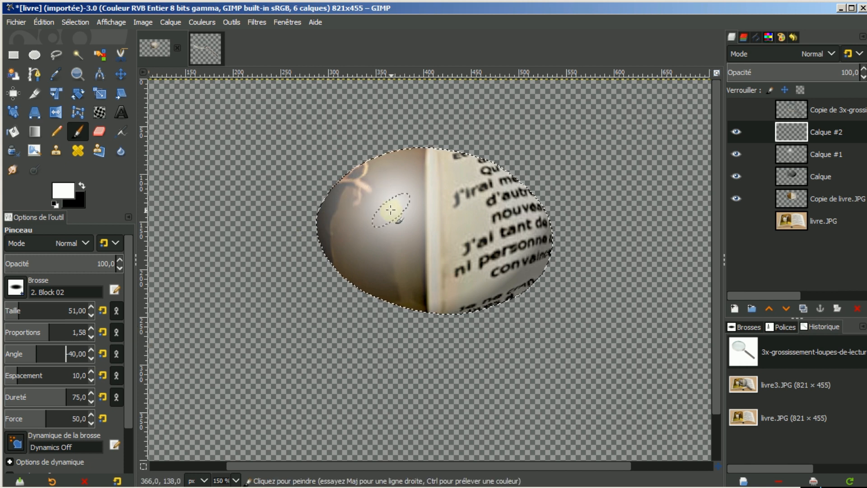
Undo the trial brush placement, reduce the brush size to 35, and paint a small white glint near the lens's upper-left edge.
mouse_move(390, 209)
mouse_down()
mouse_move(364, 209)
mouse_move(353, 188)
mouse_up()
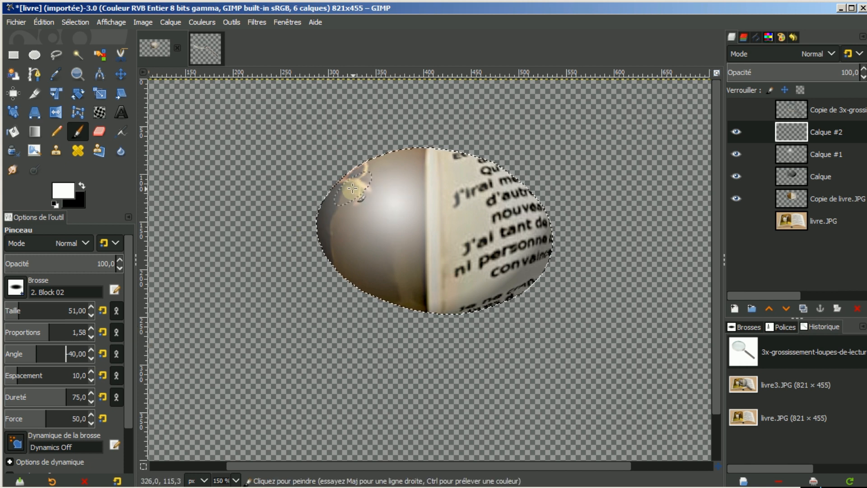
key(ctrl+z)
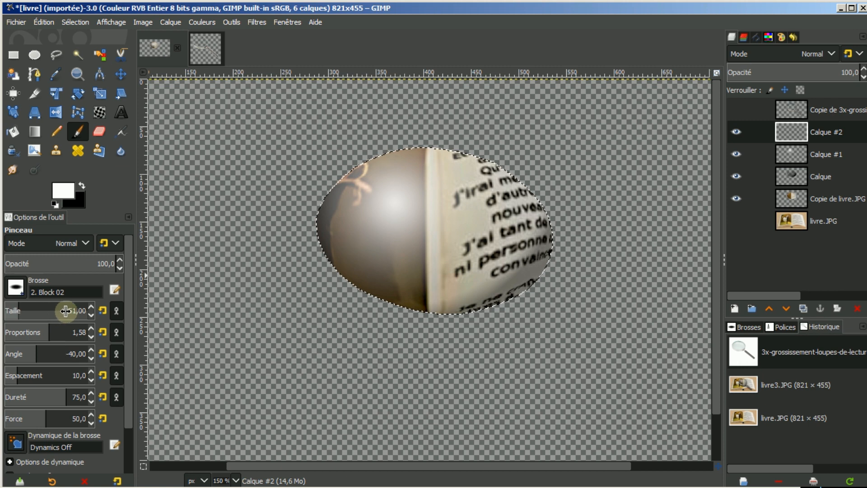
click(91, 316)
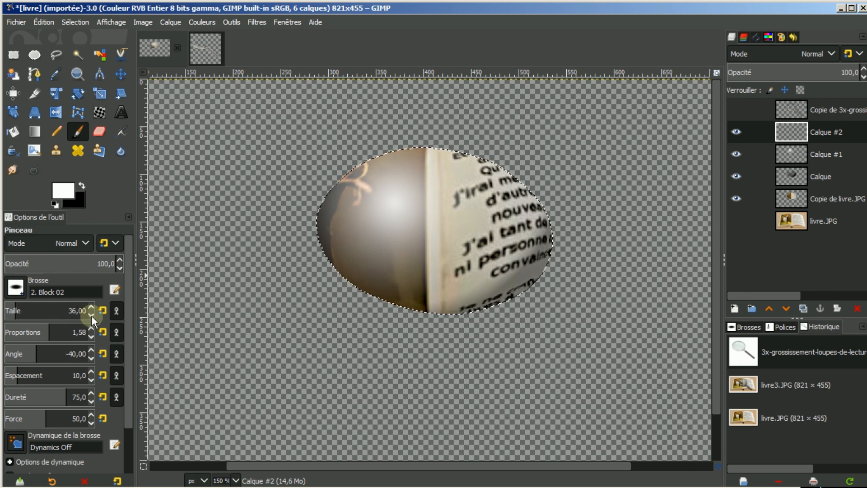
click(91, 316)
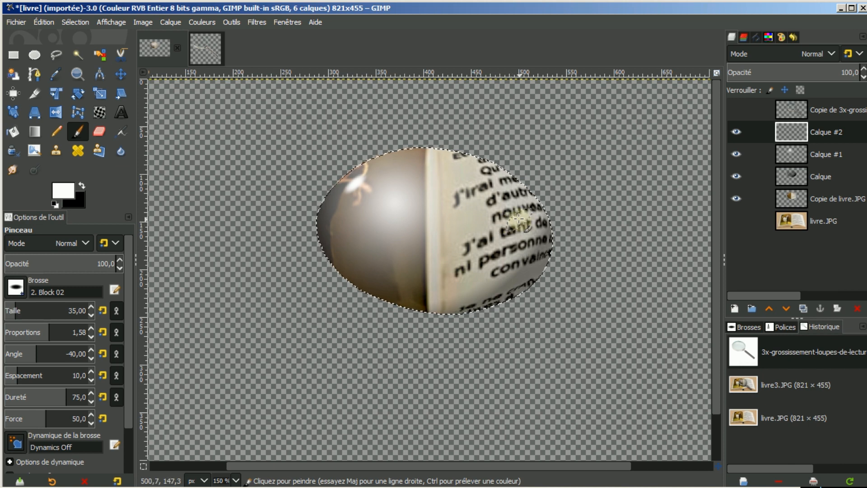
Add another transparent layer above the small glint's layer.
click(734, 308)
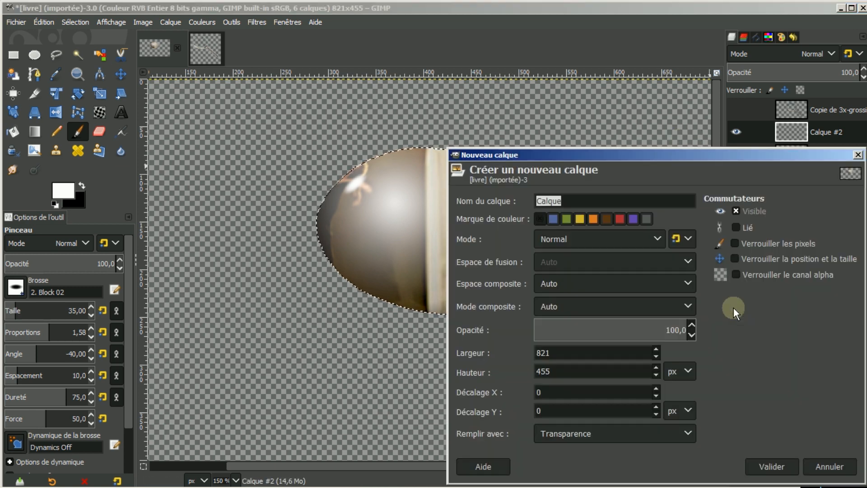
click(771, 467)
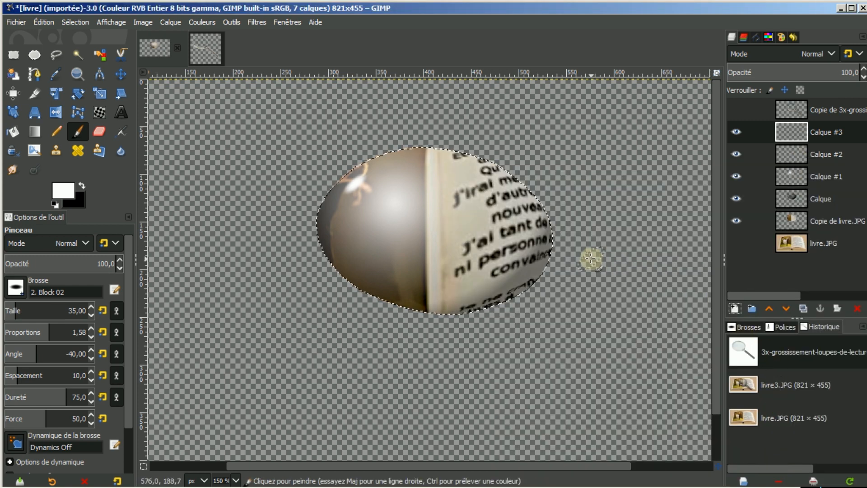
scroll(591, 257, up, 1)
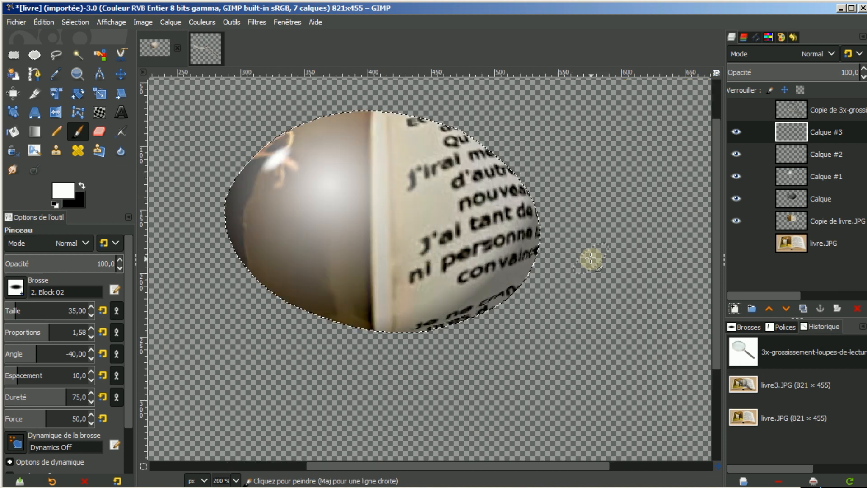
Activate the Paths tool and set its edit mode to Tracer.
drag(716, 227, 717, 194)
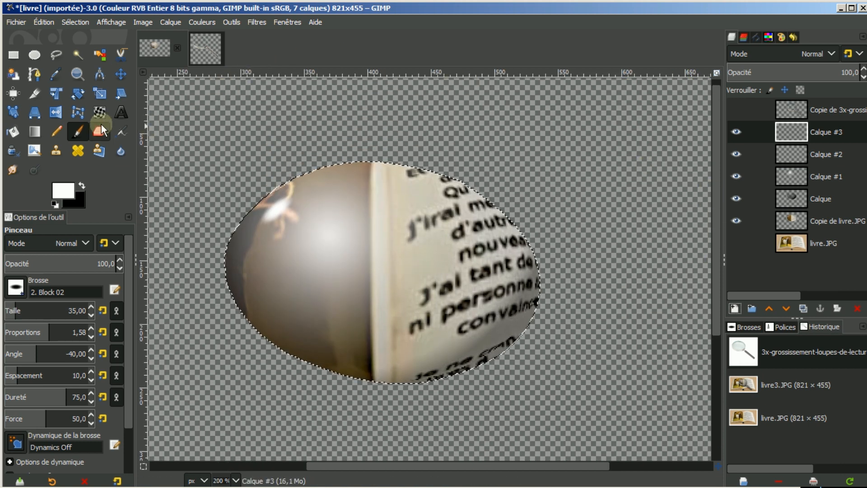
click(34, 74)
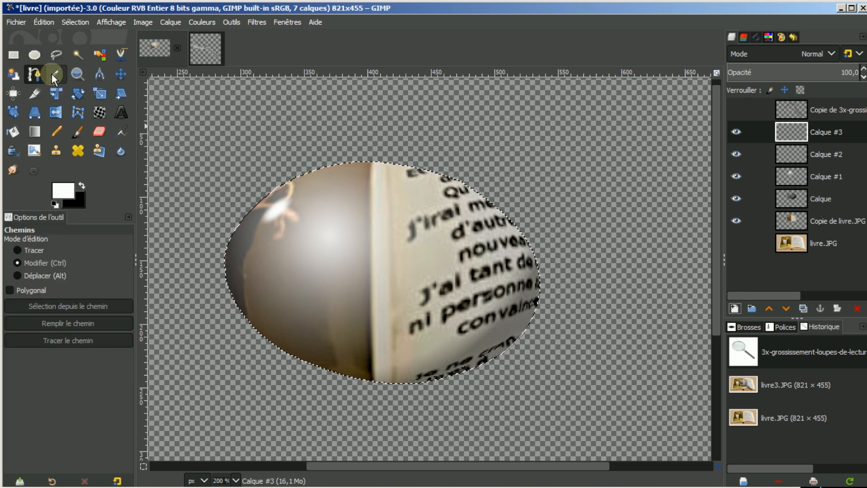
click(18, 251)
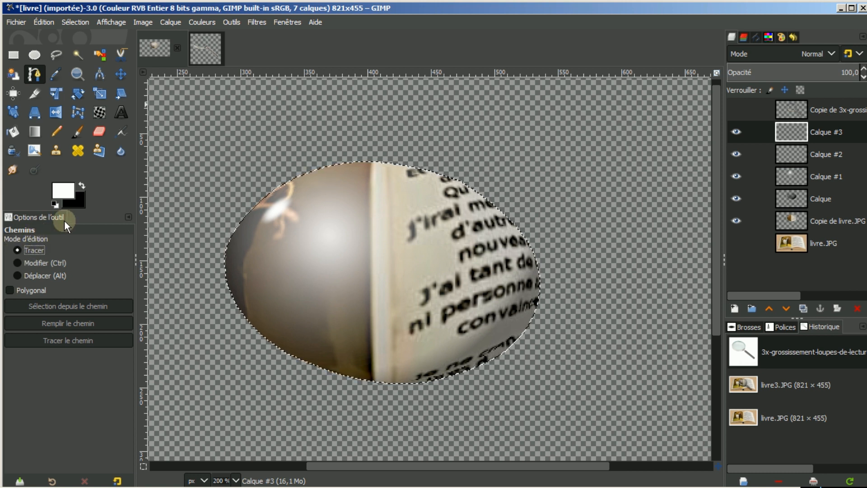
click(450, 184)
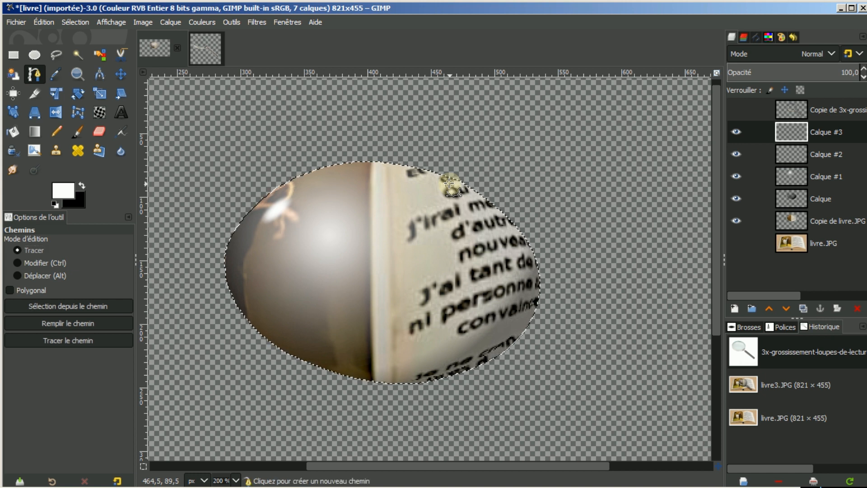
click(533, 283)
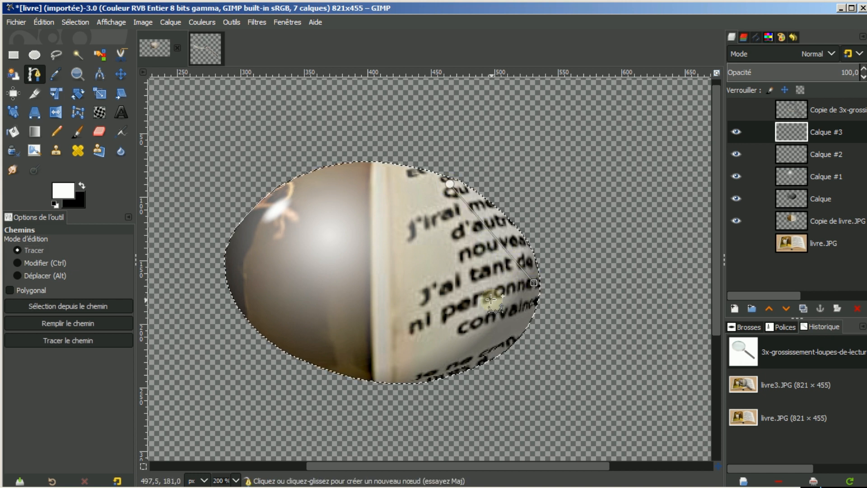
click(453, 368)
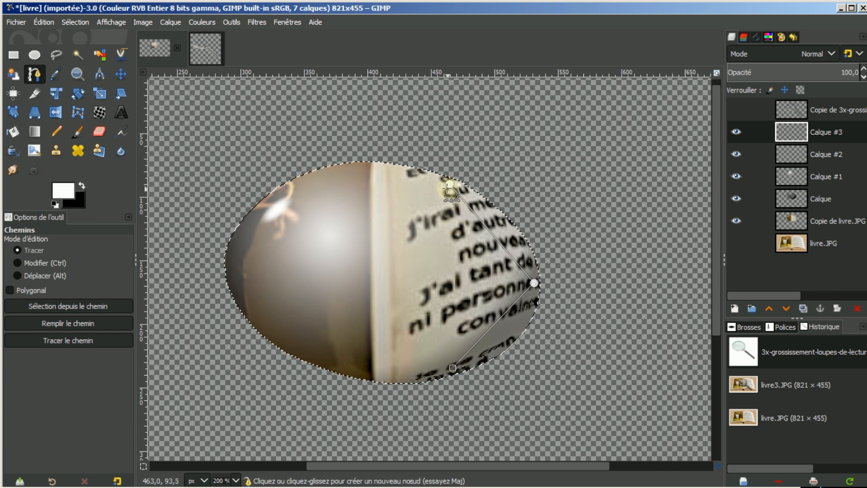
key(ctrl)
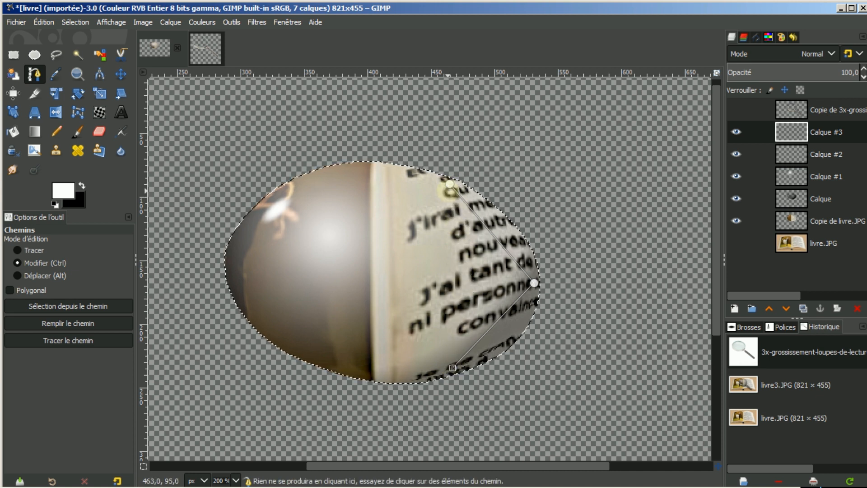
ctrl+click(450, 182)
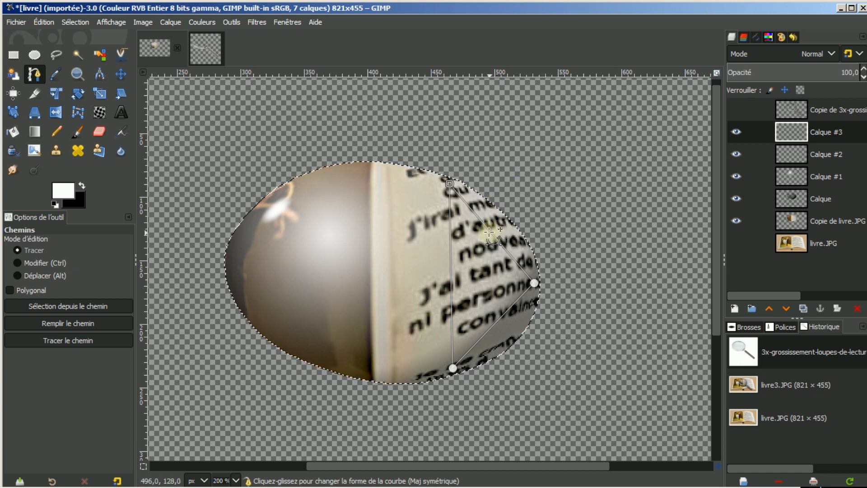
drag(490, 231, 500, 230)
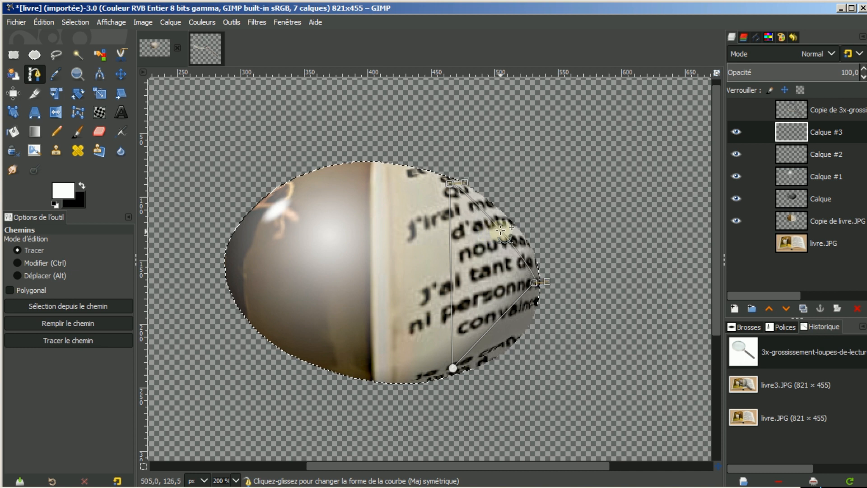
drag(511, 230, 508, 231)
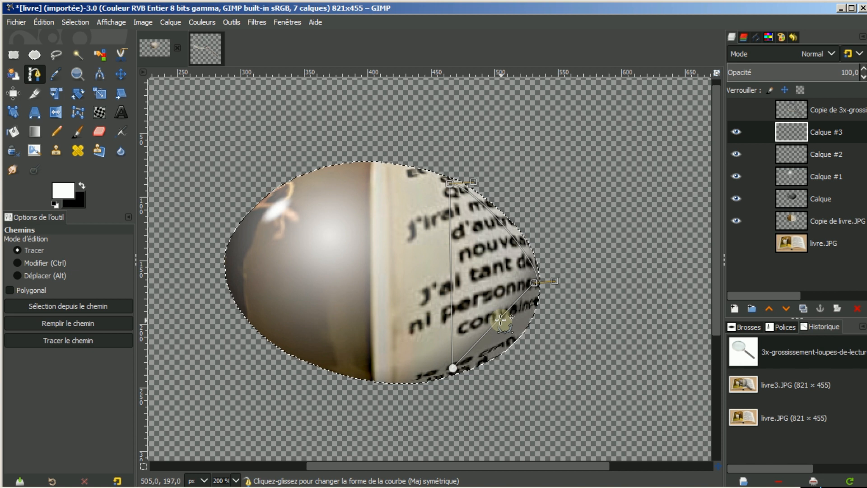
drag(500, 319, 508, 339)
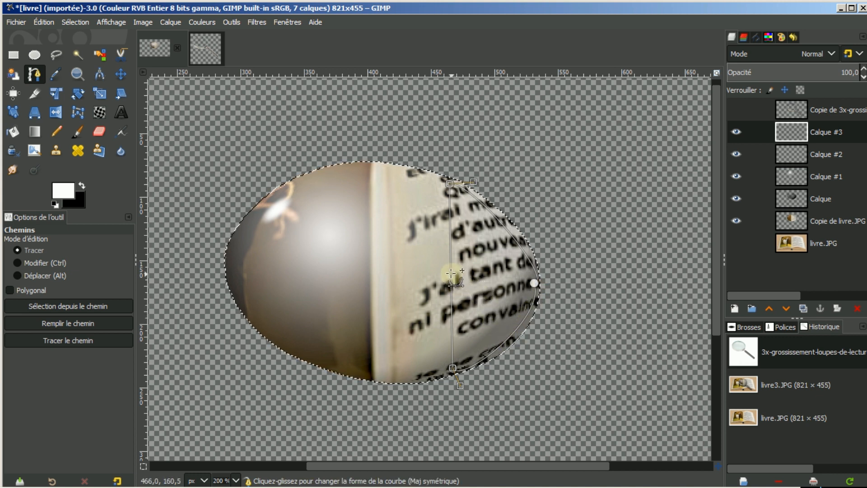
drag(451, 273, 507, 280)
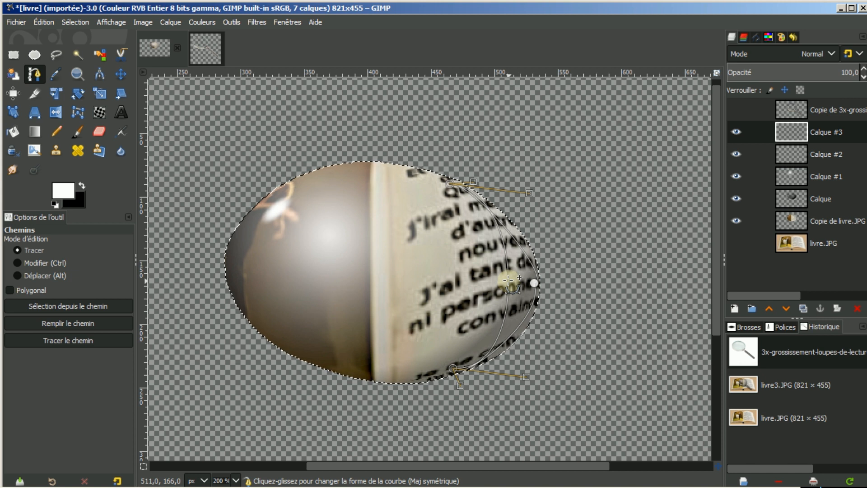
drag(508, 280, 521, 283)
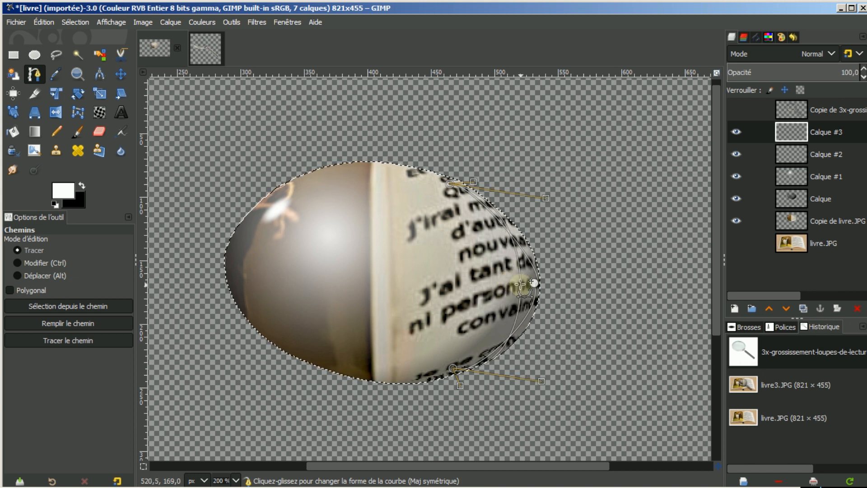
drag(521, 283, 500, 272)
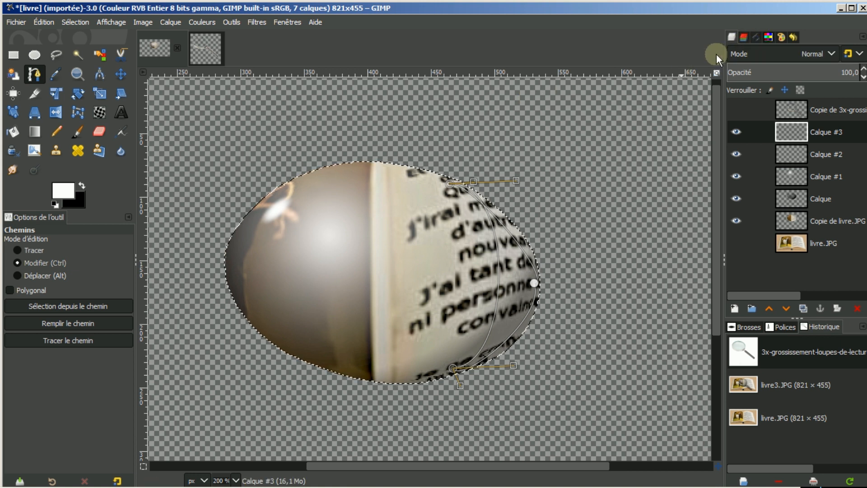
key(ctrl+z)
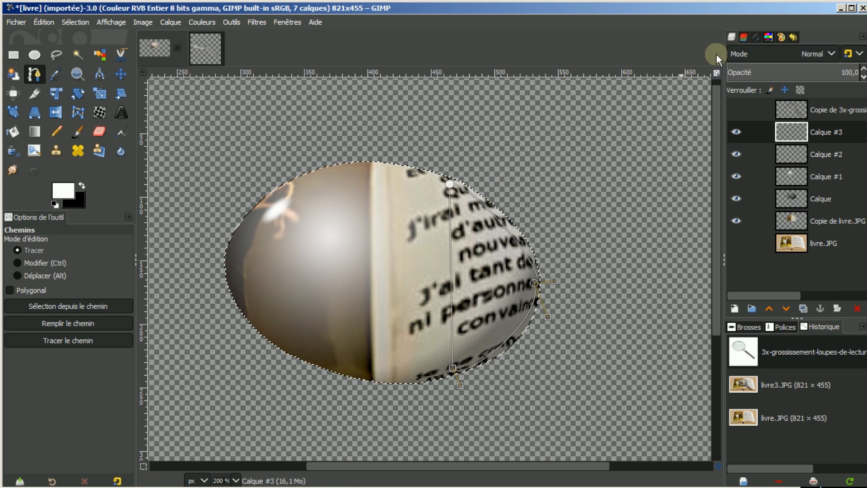
click(756, 36)
click(858, 310)
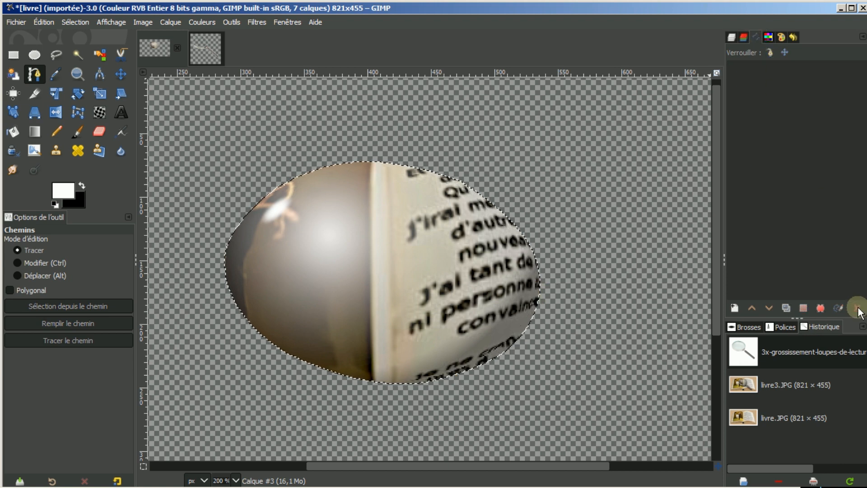
click(733, 40)
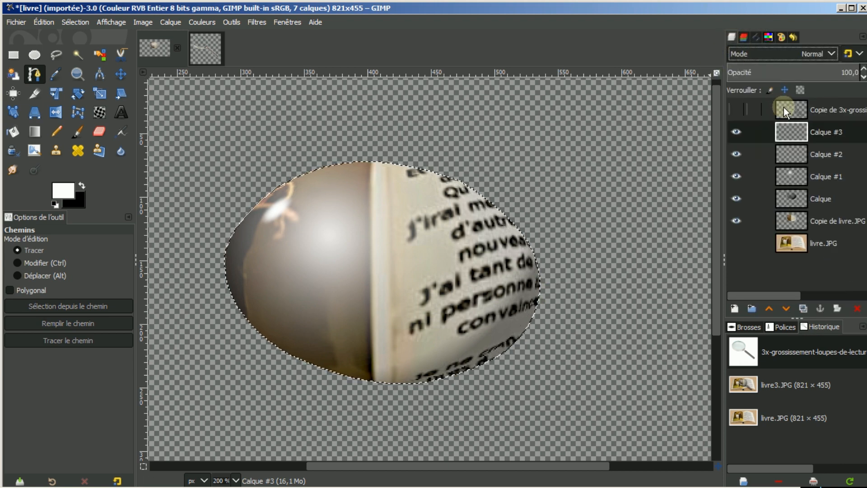
Draw a closed three-node triangular path just inside the lens's right edge.
click(736, 132)
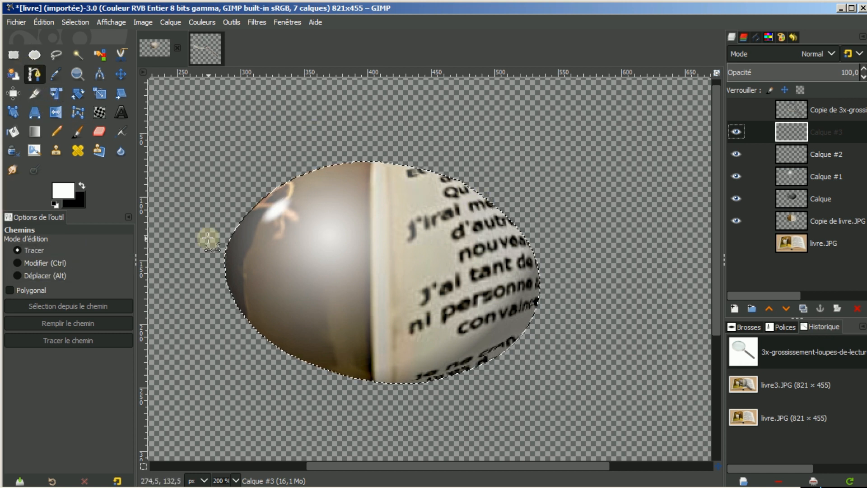
click(463, 192)
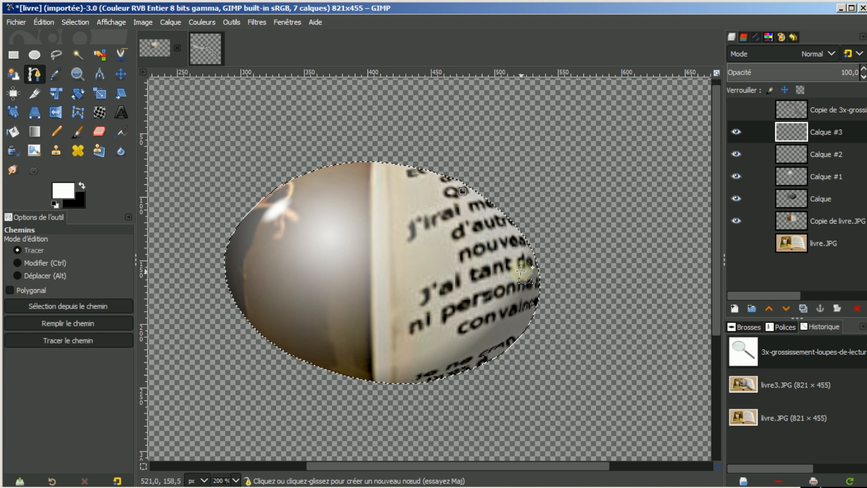
click(530, 284)
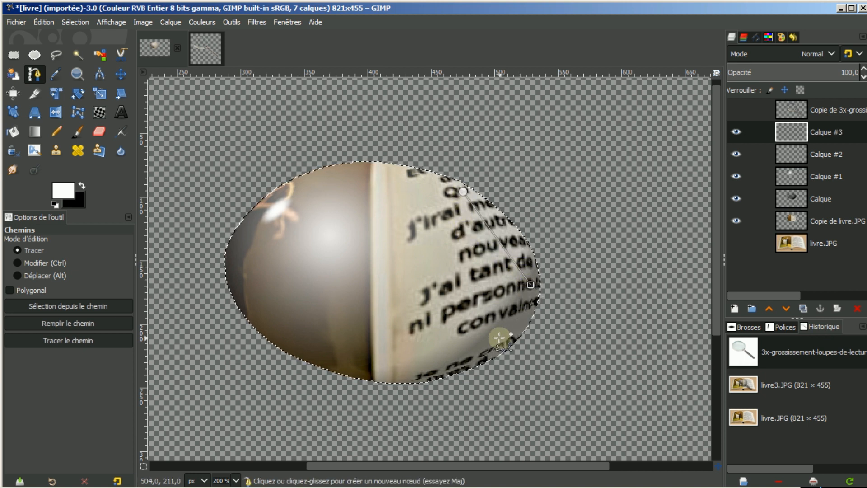
click(458, 363)
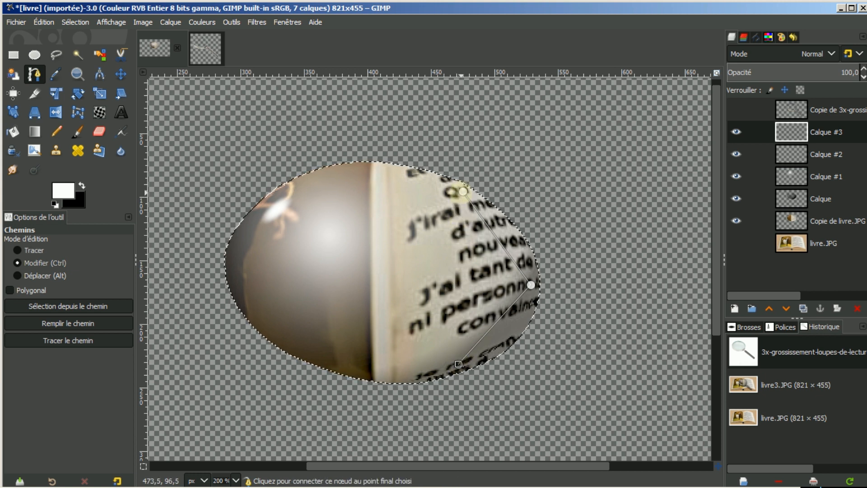
ctrl+click(462, 191)
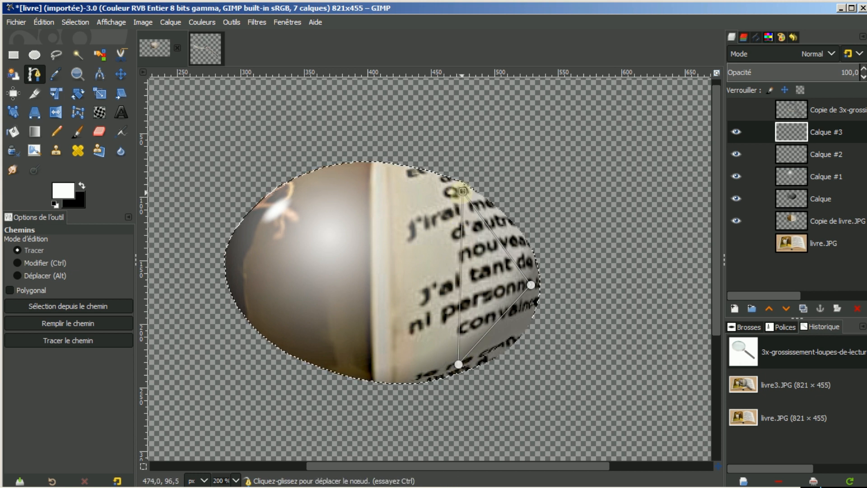
Switch the path editing to Modifier and bend the triangle's sides into a thin crescent following the lens's right edge.
click(17, 262)
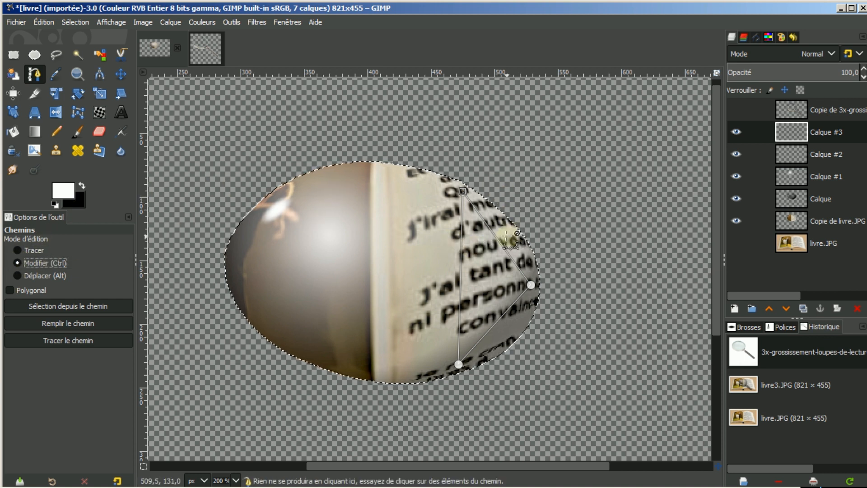
drag(500, 242, 514, 237)
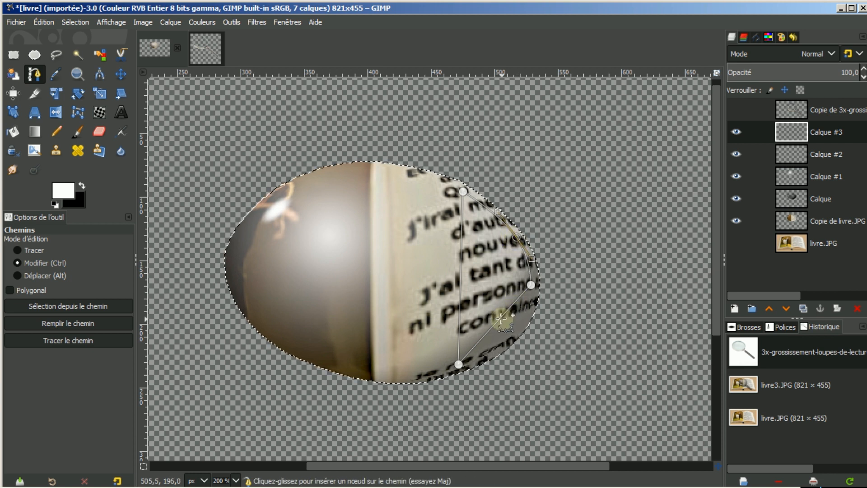
drag(500, 319, 511, 332)
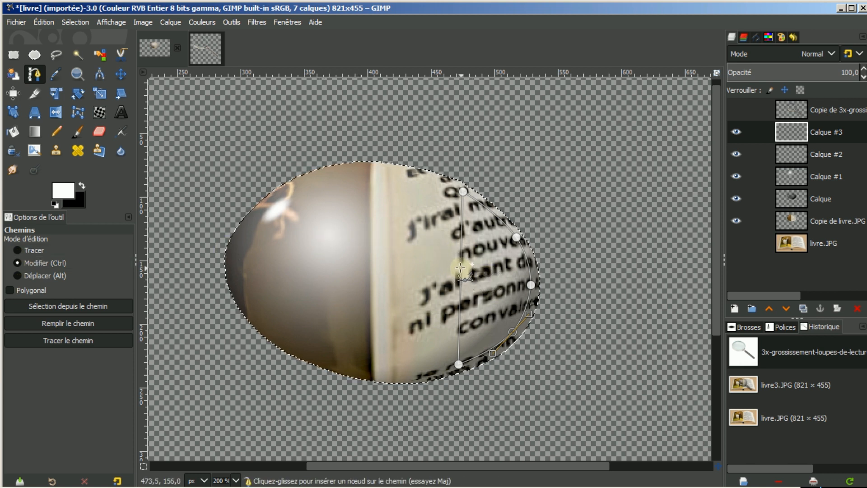
drag(460, 267, 523, 286)
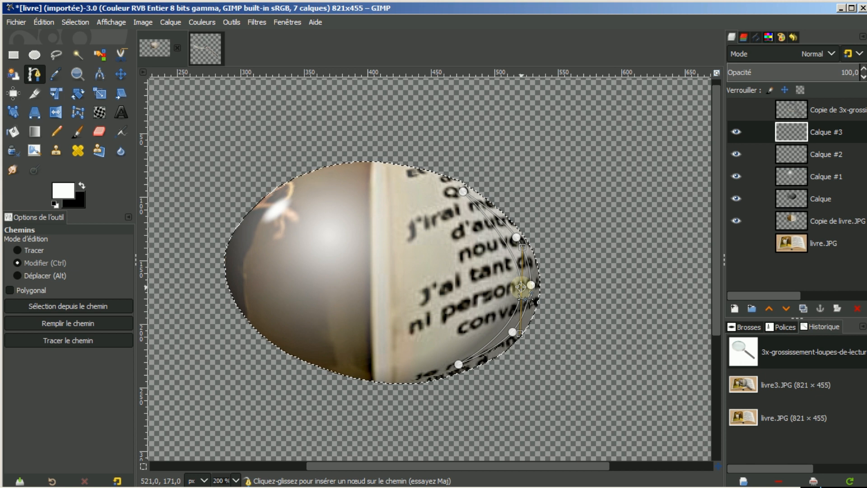
drag(522, 286, 522, 283)
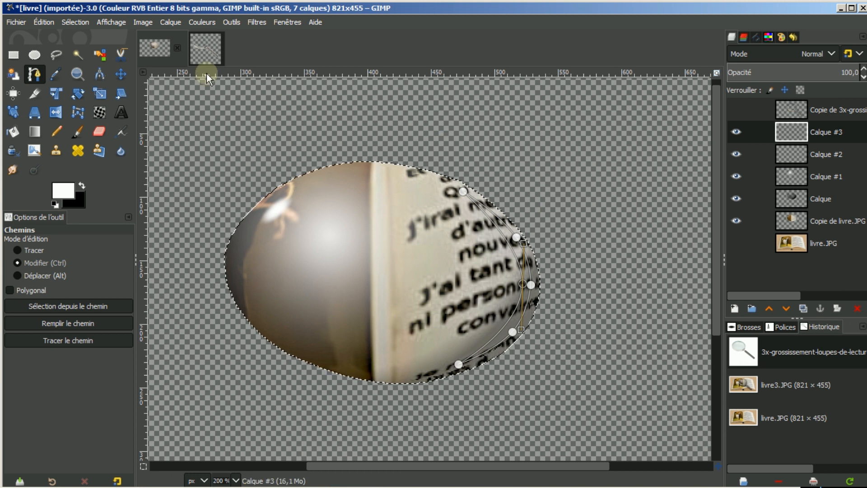
Convert the crescent path into a selection, replacing the lens selection.
click(122, 71)
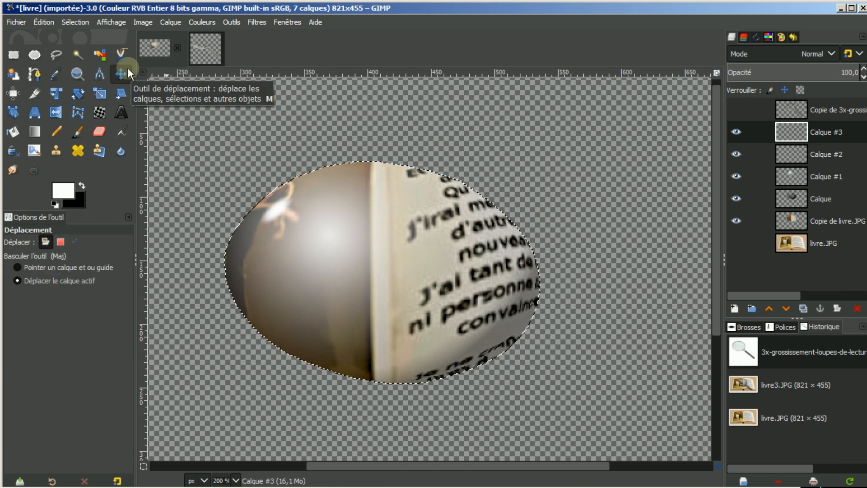
click(755, 36)
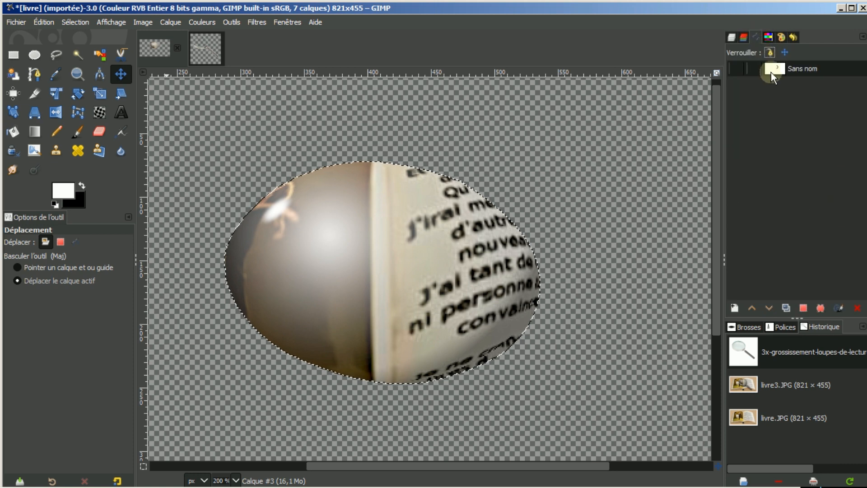
click(804, 308)
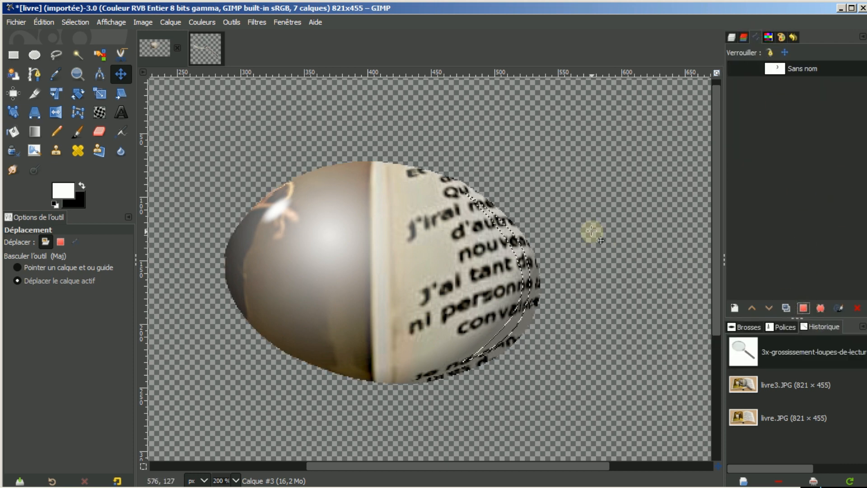
Fill the crescent selection with white on layer Calque #3 and deselect everything.
click(733, 36)
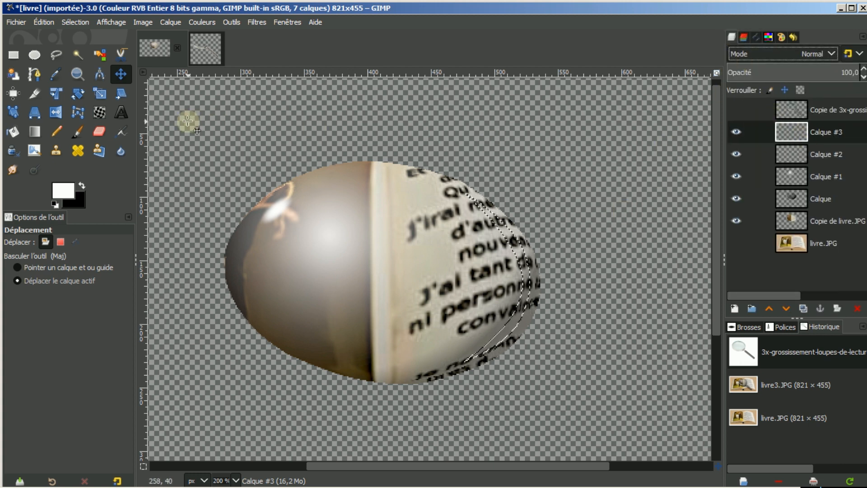
click(20, 138)
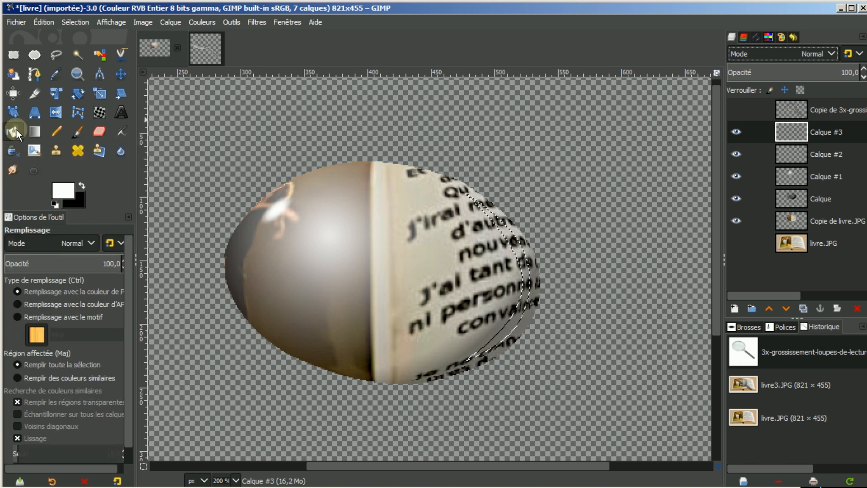
click(524, 263)
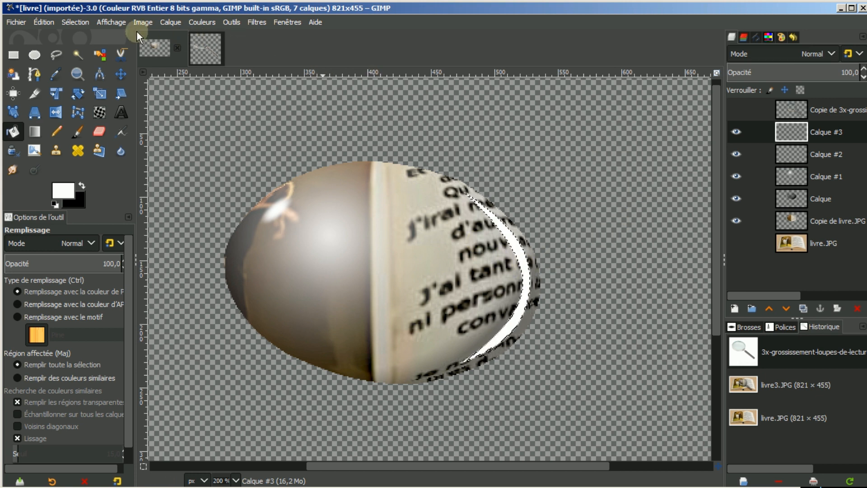
click(82, 20)
click(83, 51)
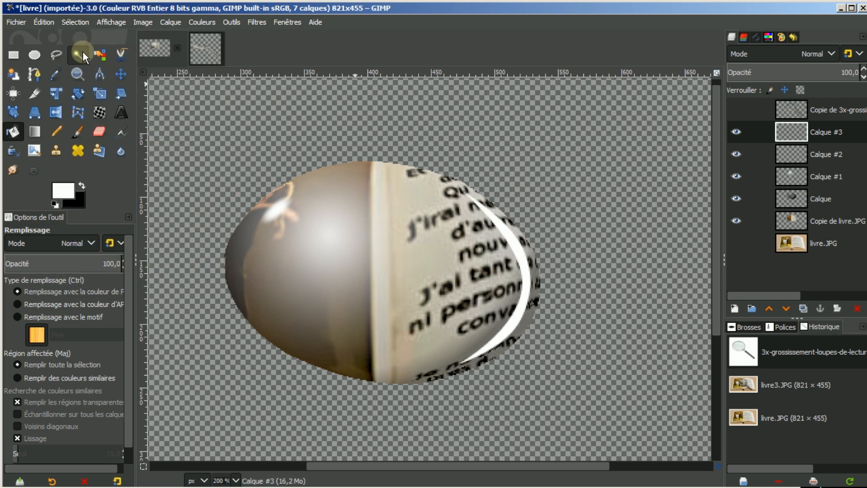
Apply a 1.50 Gaussian blur to the white crescent on layer Calque #3 and reduce the layer's opacity to about 23.8.
click(253, 20)
mouse_move(272, 101)
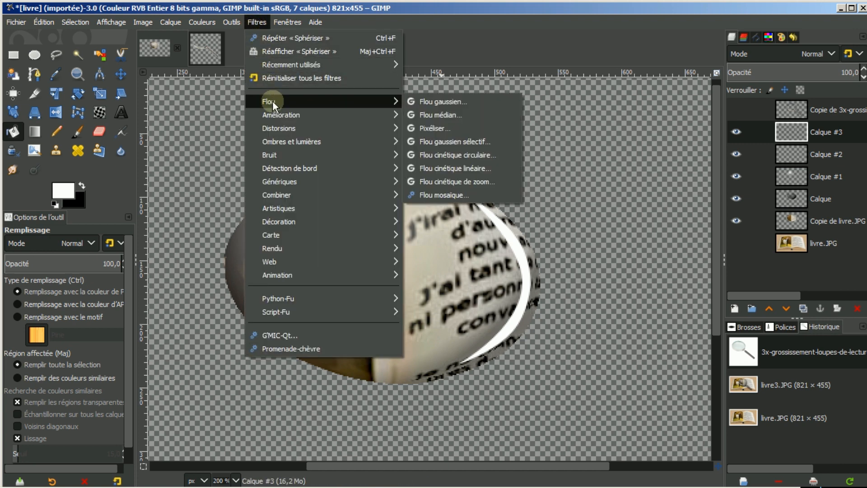
click(434, 101)
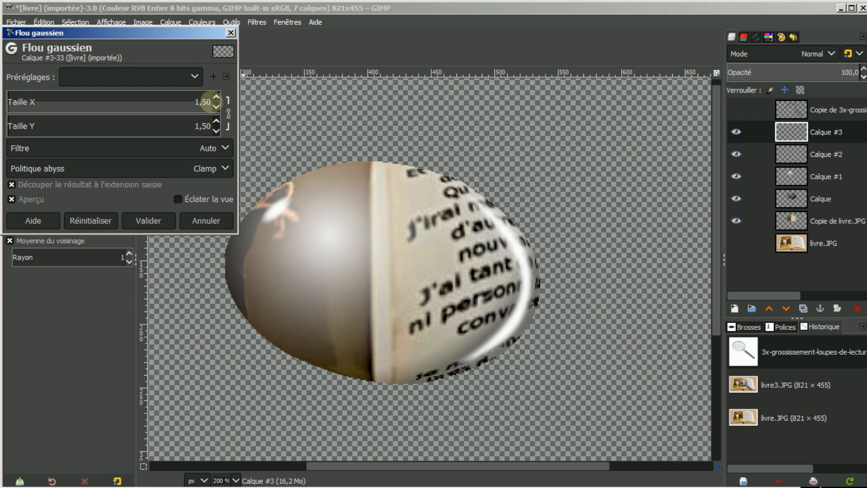
click(144, 219)
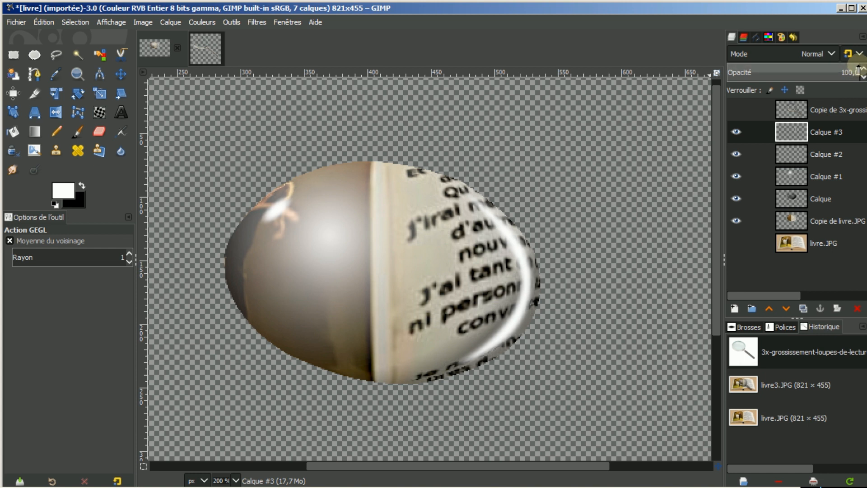
drag(859, 71, 759, 78)
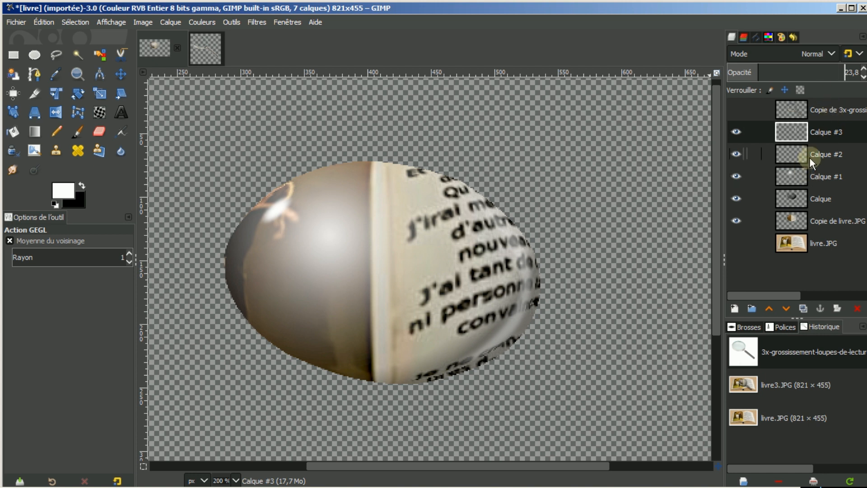
Duplicate the blurred crescent layer and flip the copy horizontally.
click(804, 308)
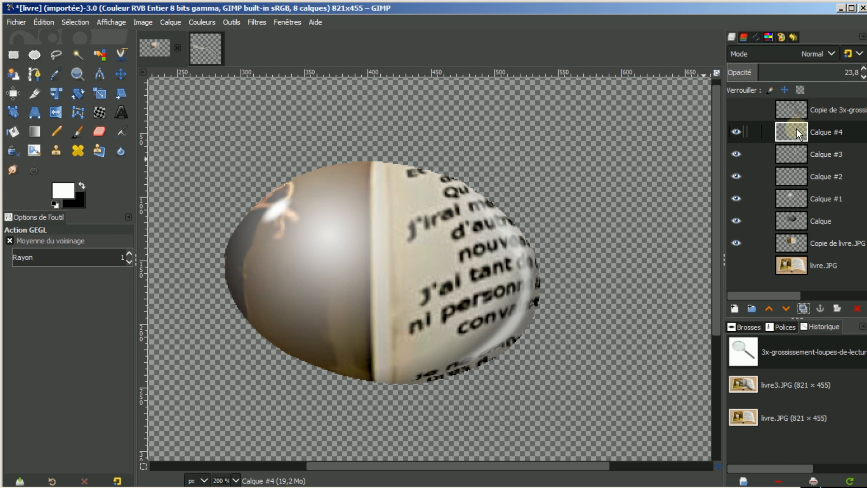
click(55, 114)
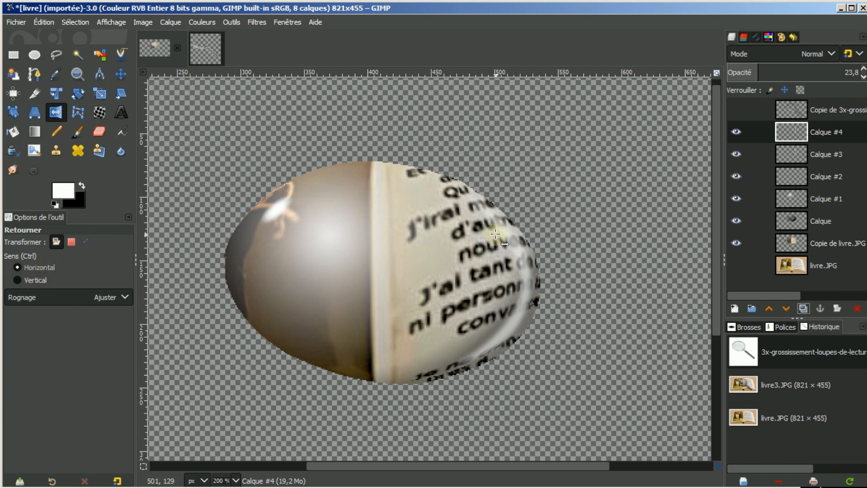
click(436, 264)
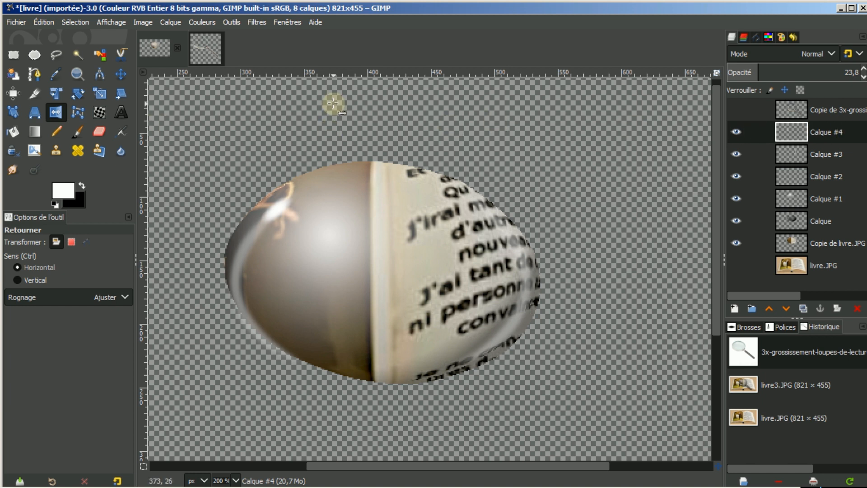
Move the flipped crescent slightly up along the lens's left edge and lower its layer opacity to about 5.7.
click(120, 73)
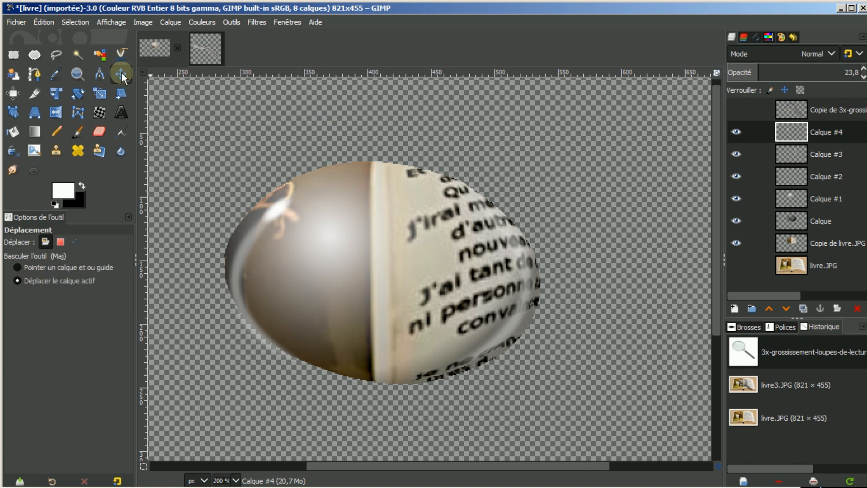
click(260, 280)
drag(260, 280, 258, 267)
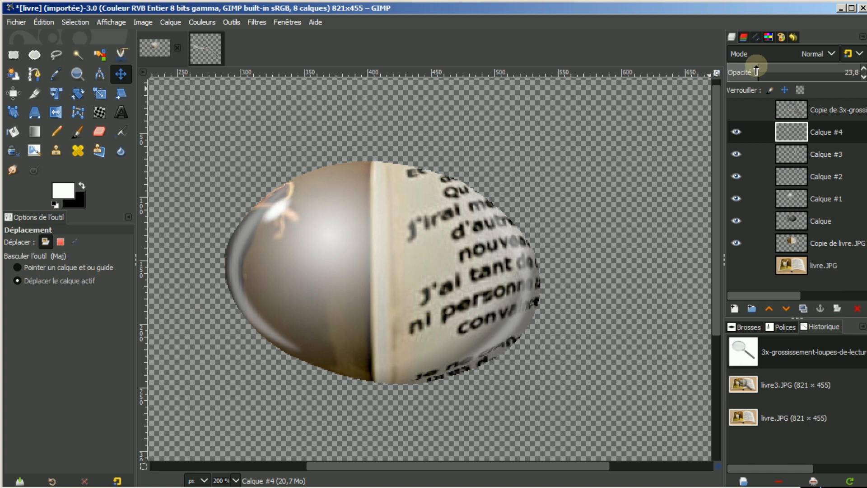
drag(757, 71, 734, 74)
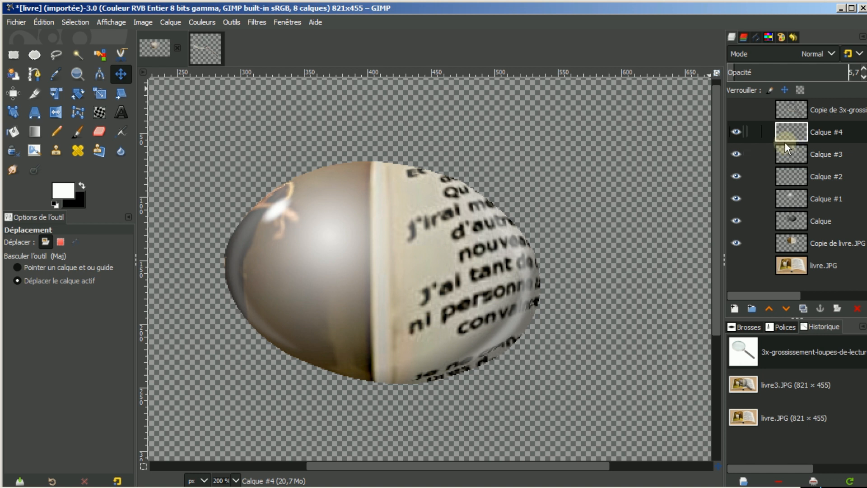
Make the magnifying glass layer and the livre.JPG background layer visible again, with the whole image in view.
click(737, 107)
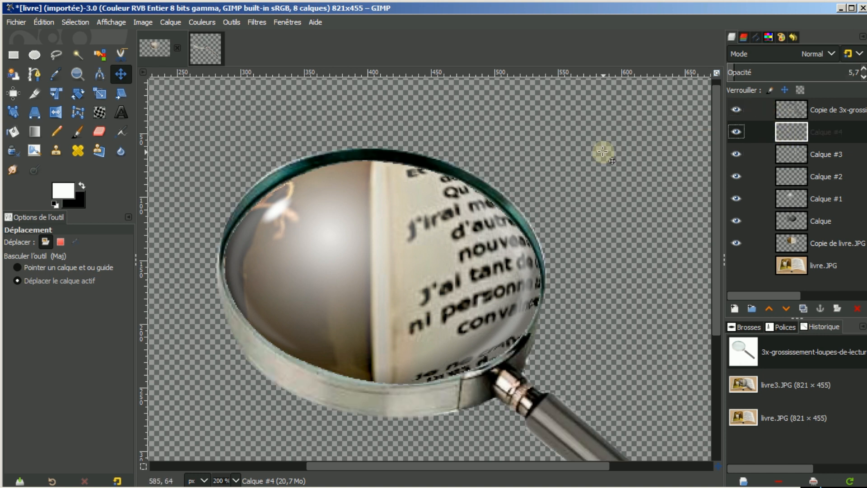
scroll(603, 152, down, 2)
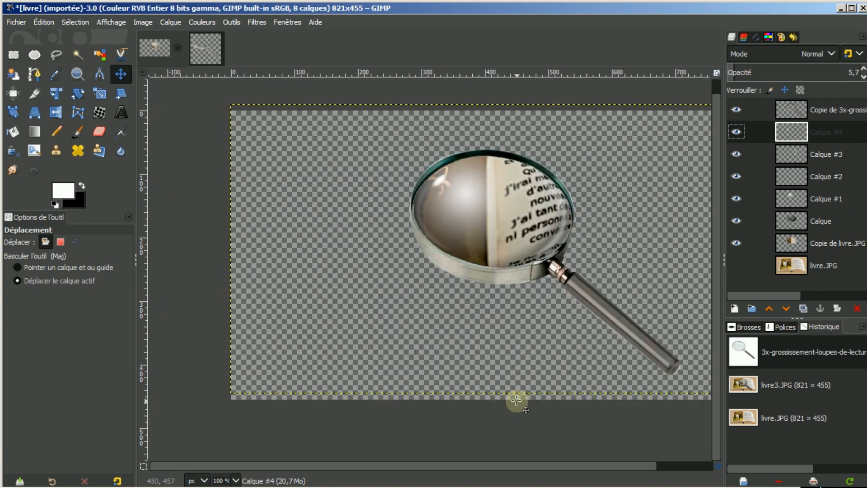
drag(508, 469, 551, 461)
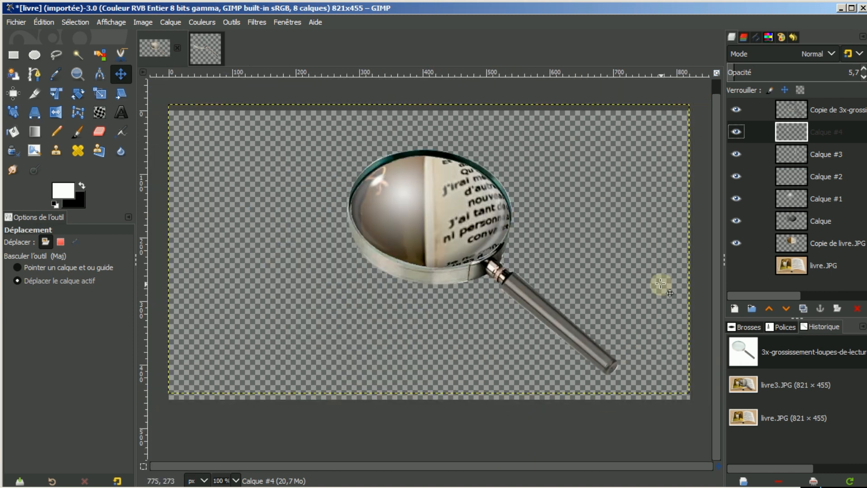
drag(715, 187, 722, 168)
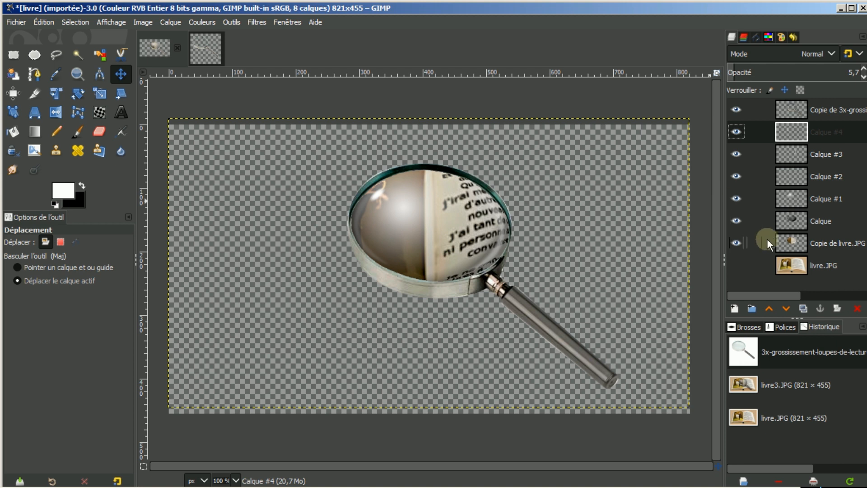
click(738, 262)
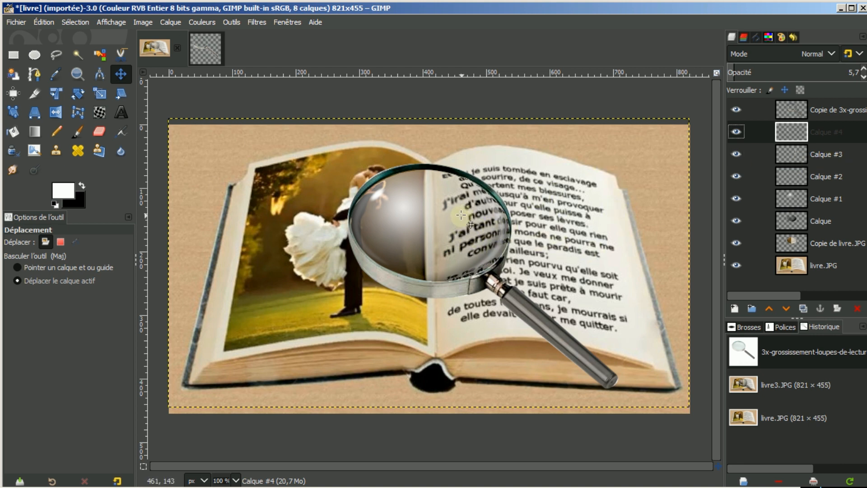
Compare the composite with and without the lens shading layer and the magnifying glass layer.
click(741, 219)
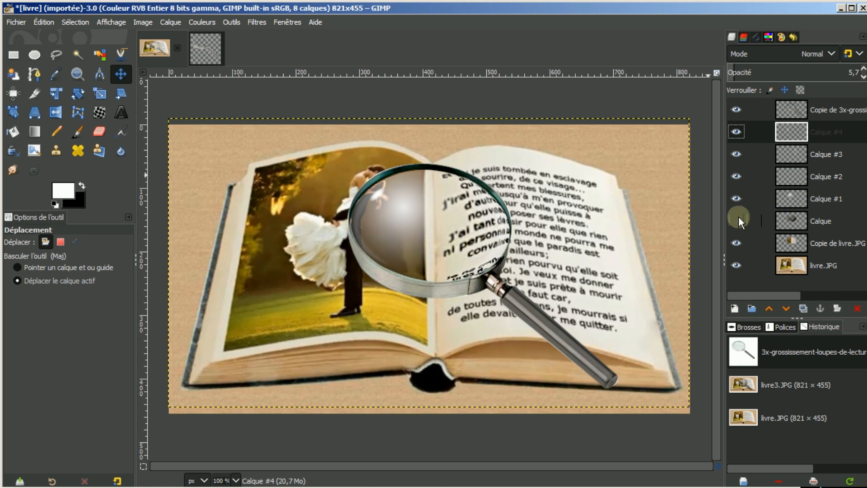
click(739, 219)
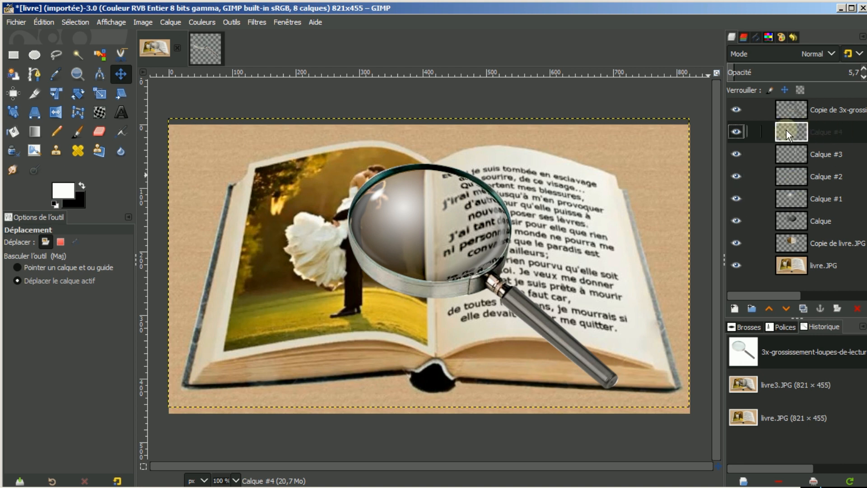
click(734, 108)
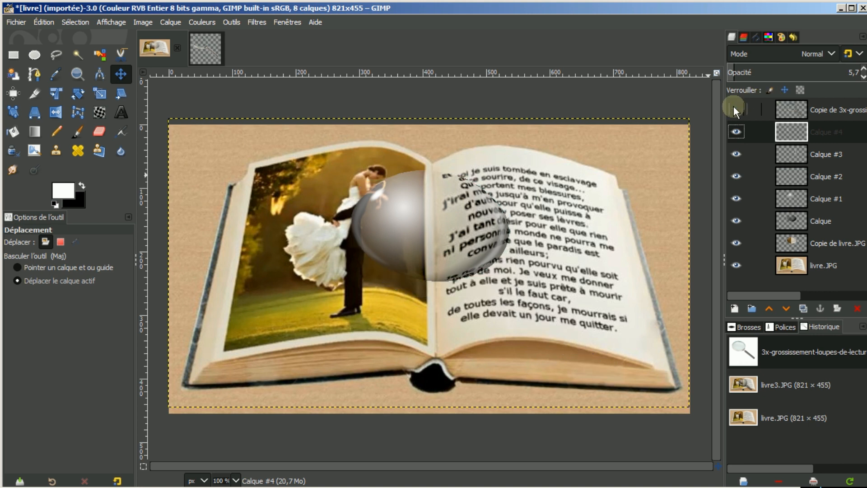
click(734, 109)
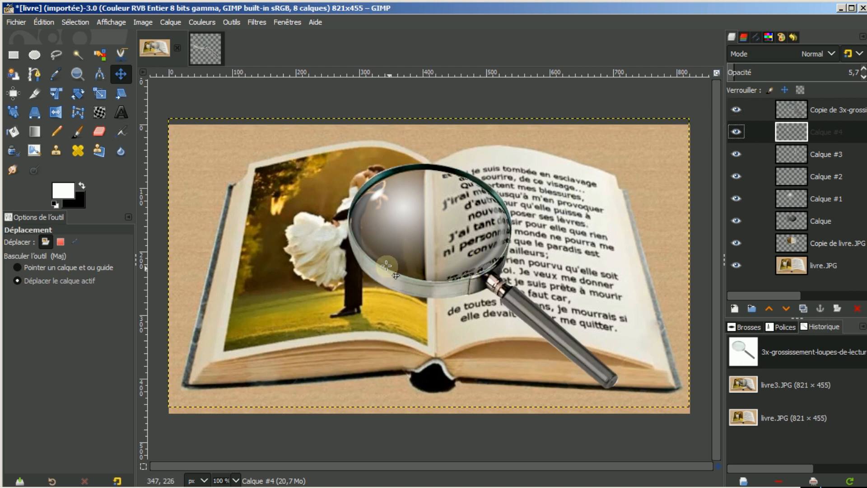
Start a Drop Shadow on the magnifying glass layer with opacity 1.047 and unlinked X and Y offsets.
click(820, 110)
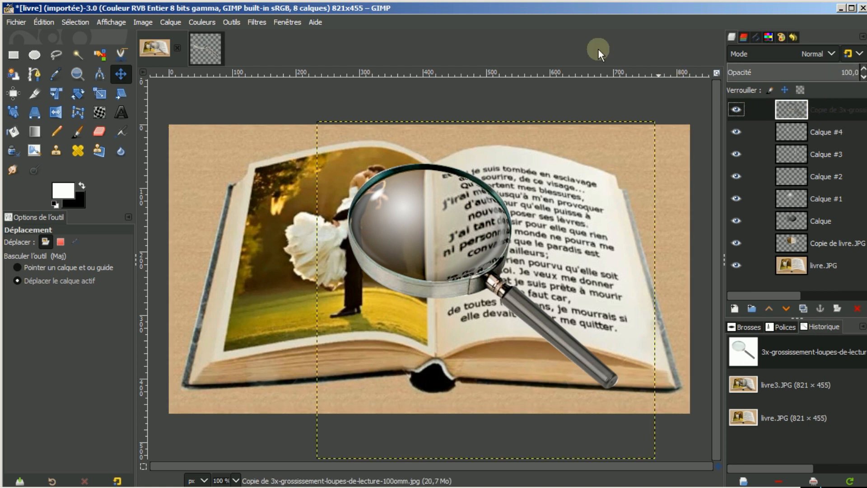
click(253, 22)
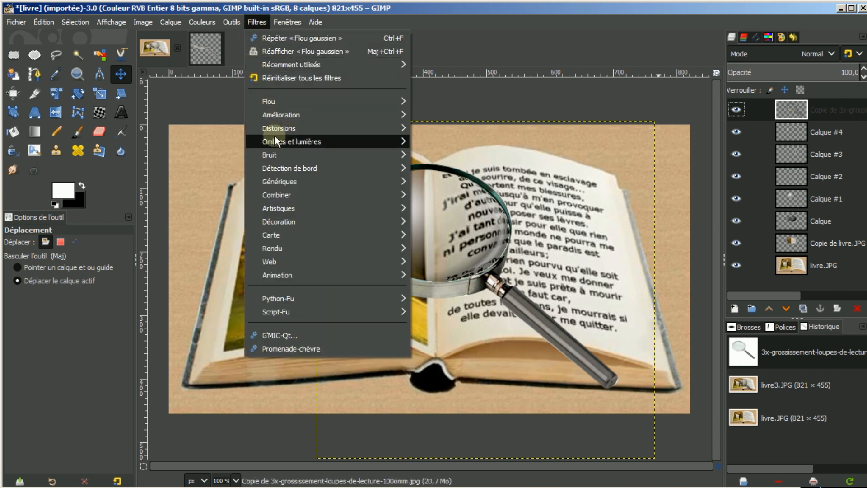
mouse_move(274, 139)
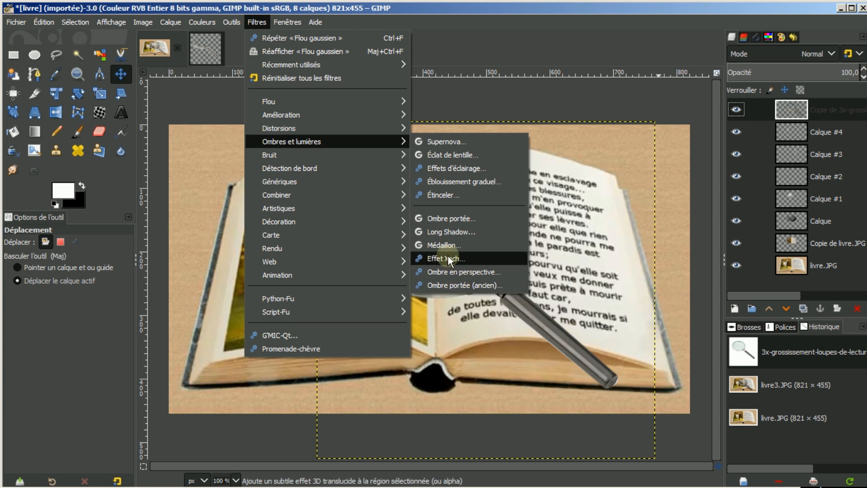
click(441, 219)
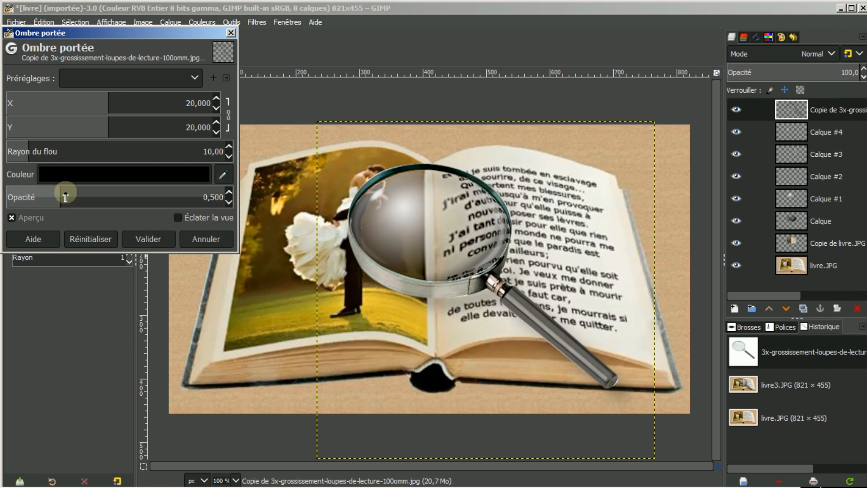
drag(58, 190, 121, 190)
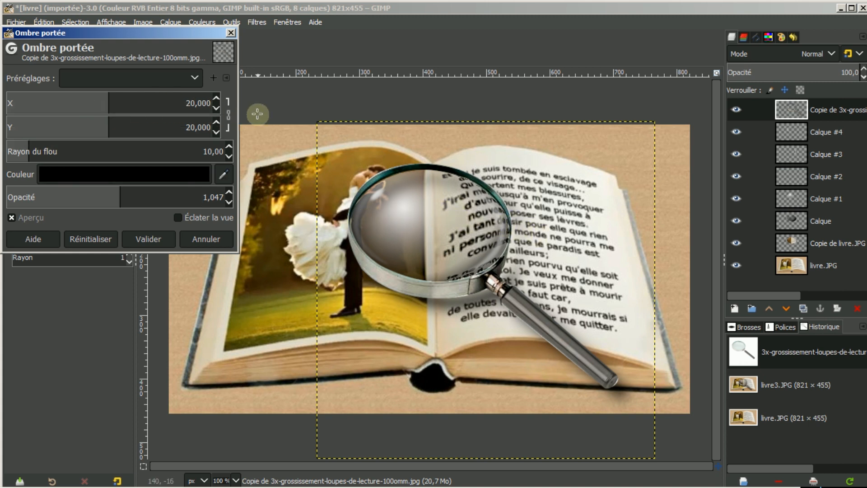
click(230, 117)
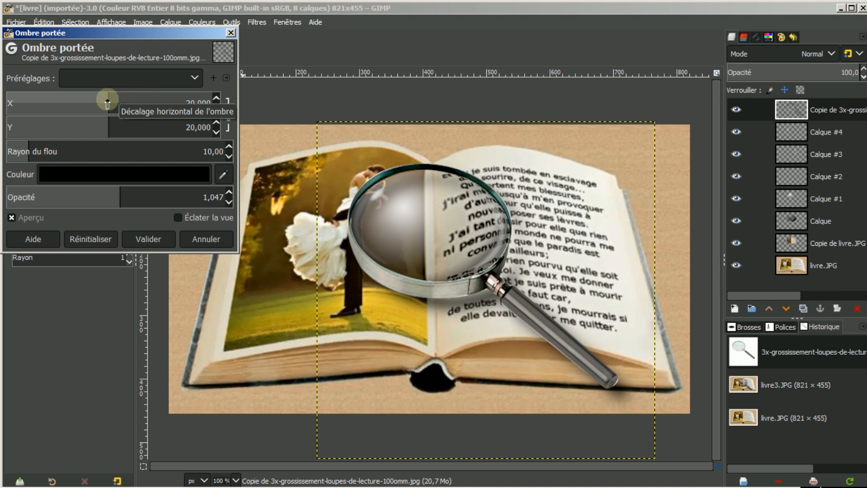
Apply the shadow with offsets X -1.235 and Y 23.951, and resize the magnifying glass layer to the image dimensions.
drag(108, 98, 9, 88)
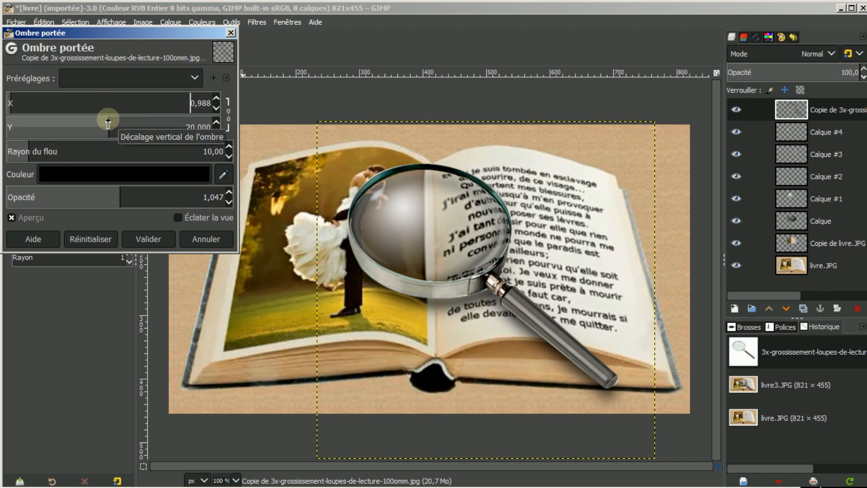
drag(108, 122, 129, 127)
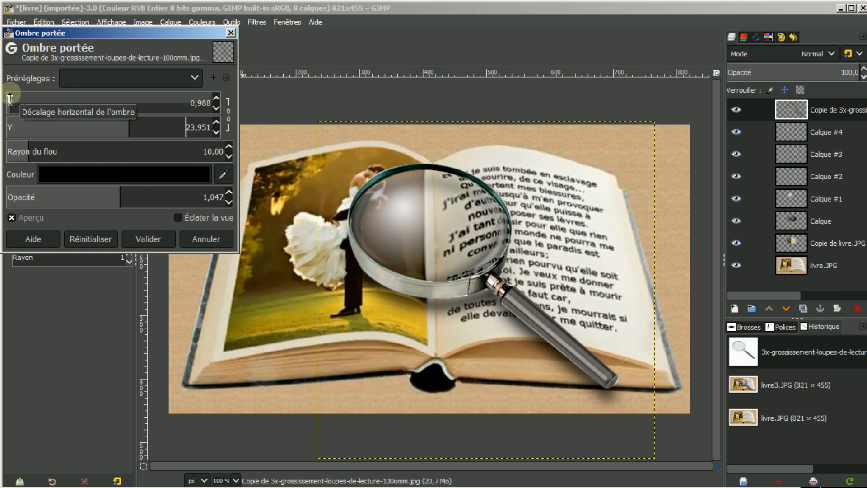
mouse_move(10, 97)
mouse_down()
mouse_move(83, 107)
mouse_move(0, 107)
mouse_up()
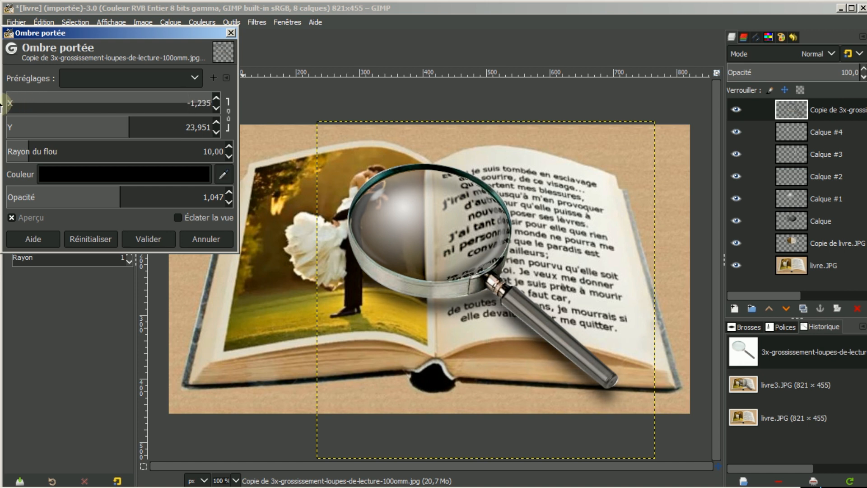
click(140, 239)
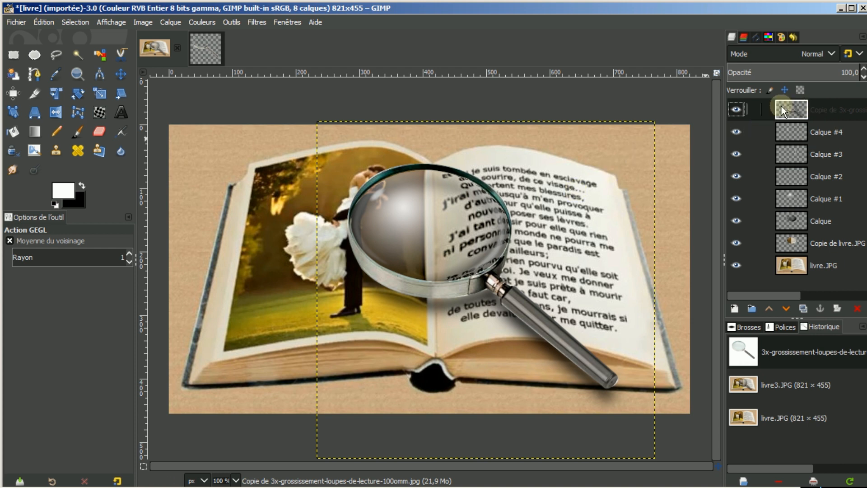
right_click(809, 105)
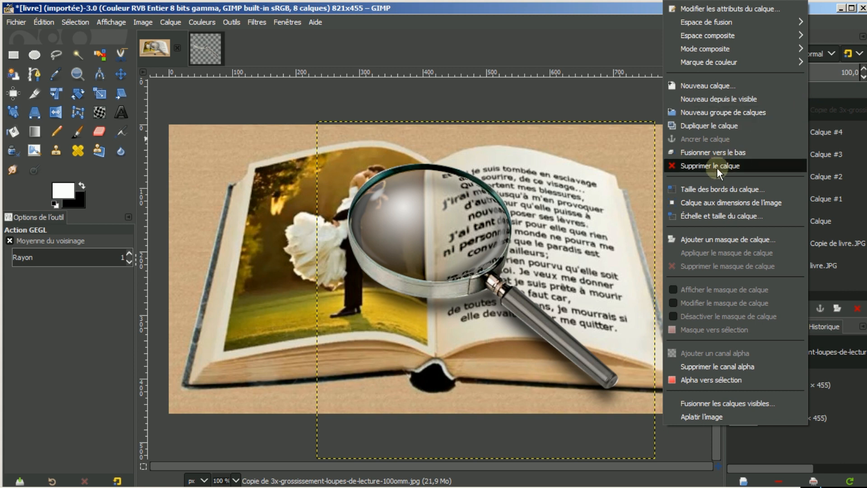
click(705, 205)
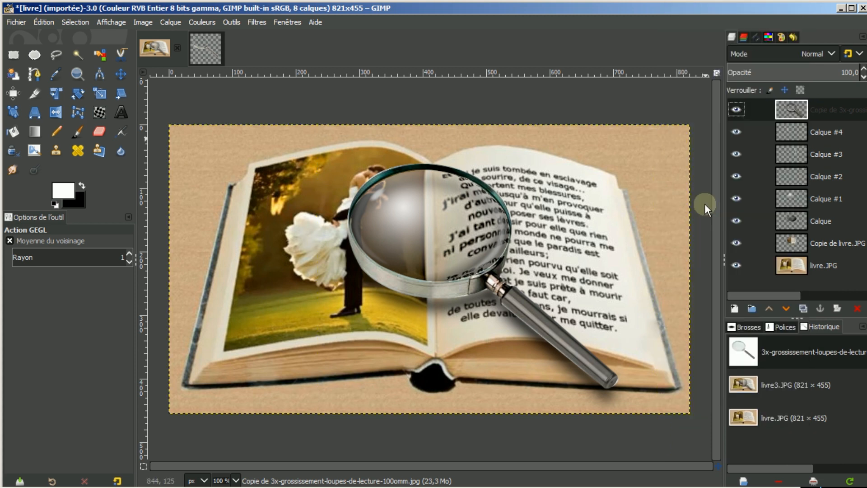